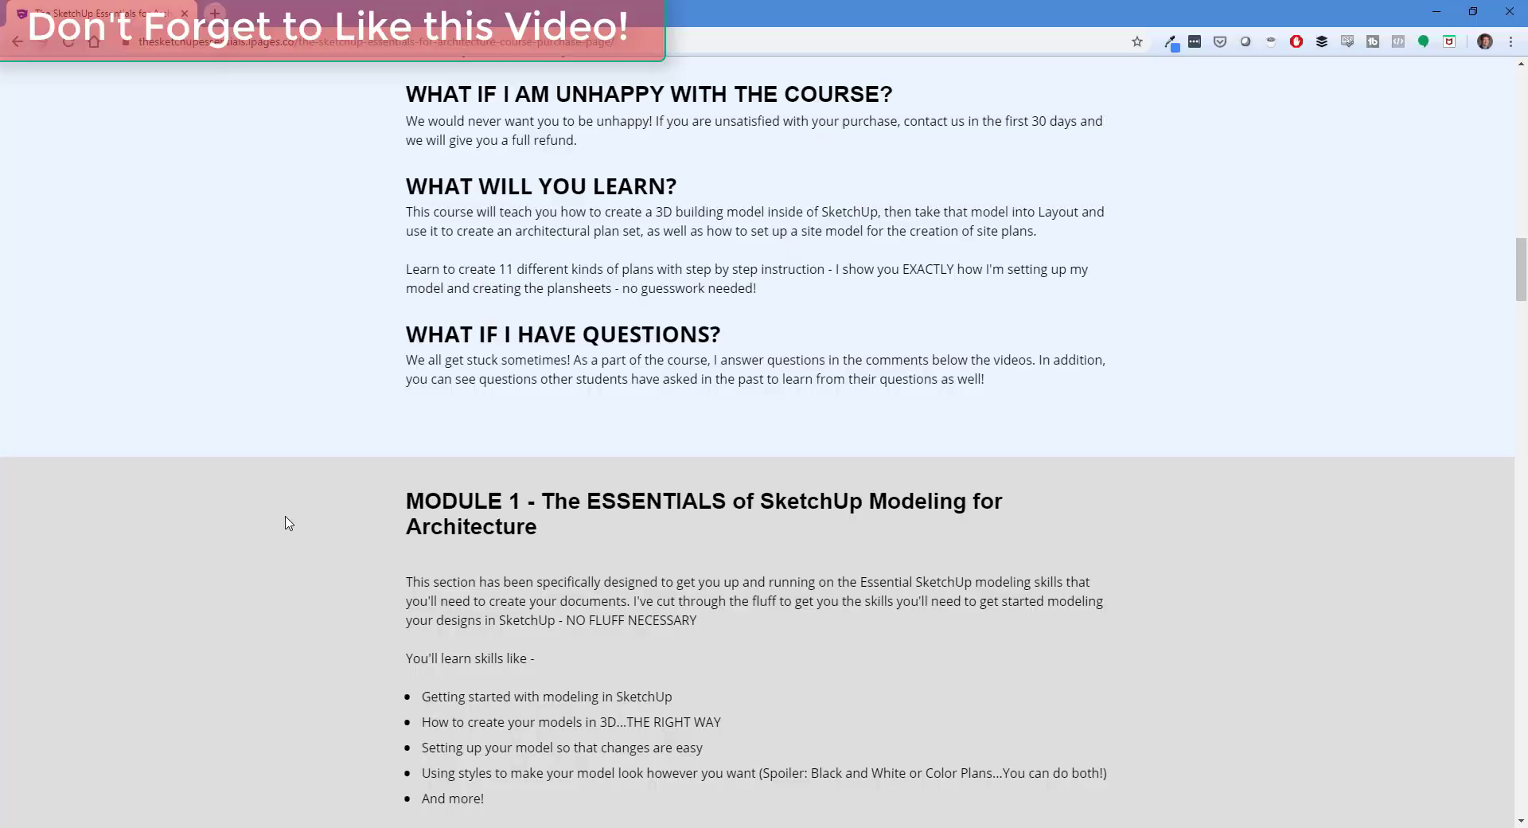
- Scroll through the tray panels, then return the view to the FP_L1 scene
scroll(285, 522, "down", 6)
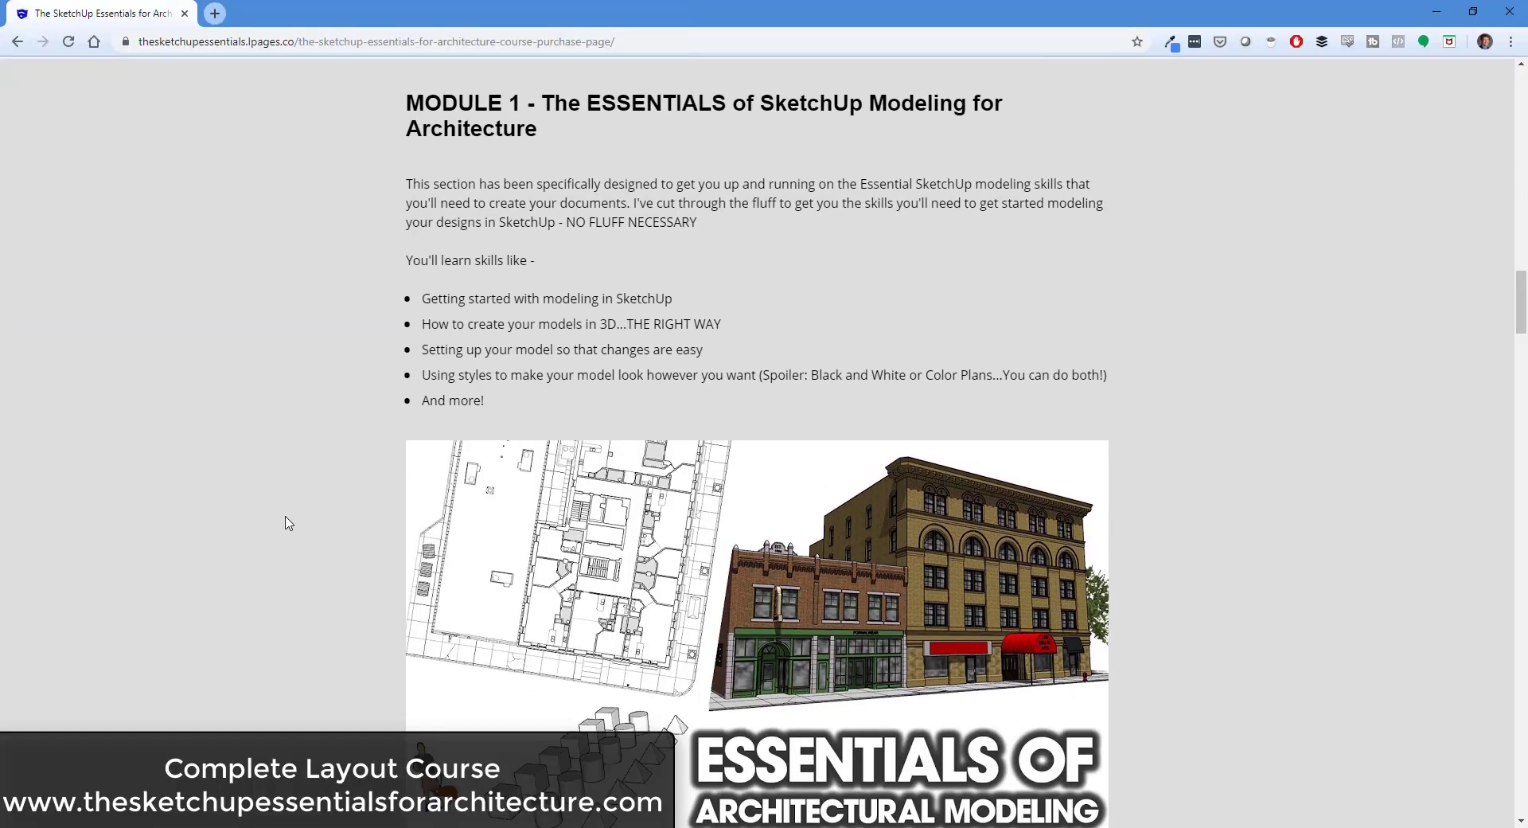
scroll(290, 521, "down", 1)
scroll(290, 519, "up", 1)
scroll(337, 499, "down", 1)
scroll(334, 499, "down", 9)
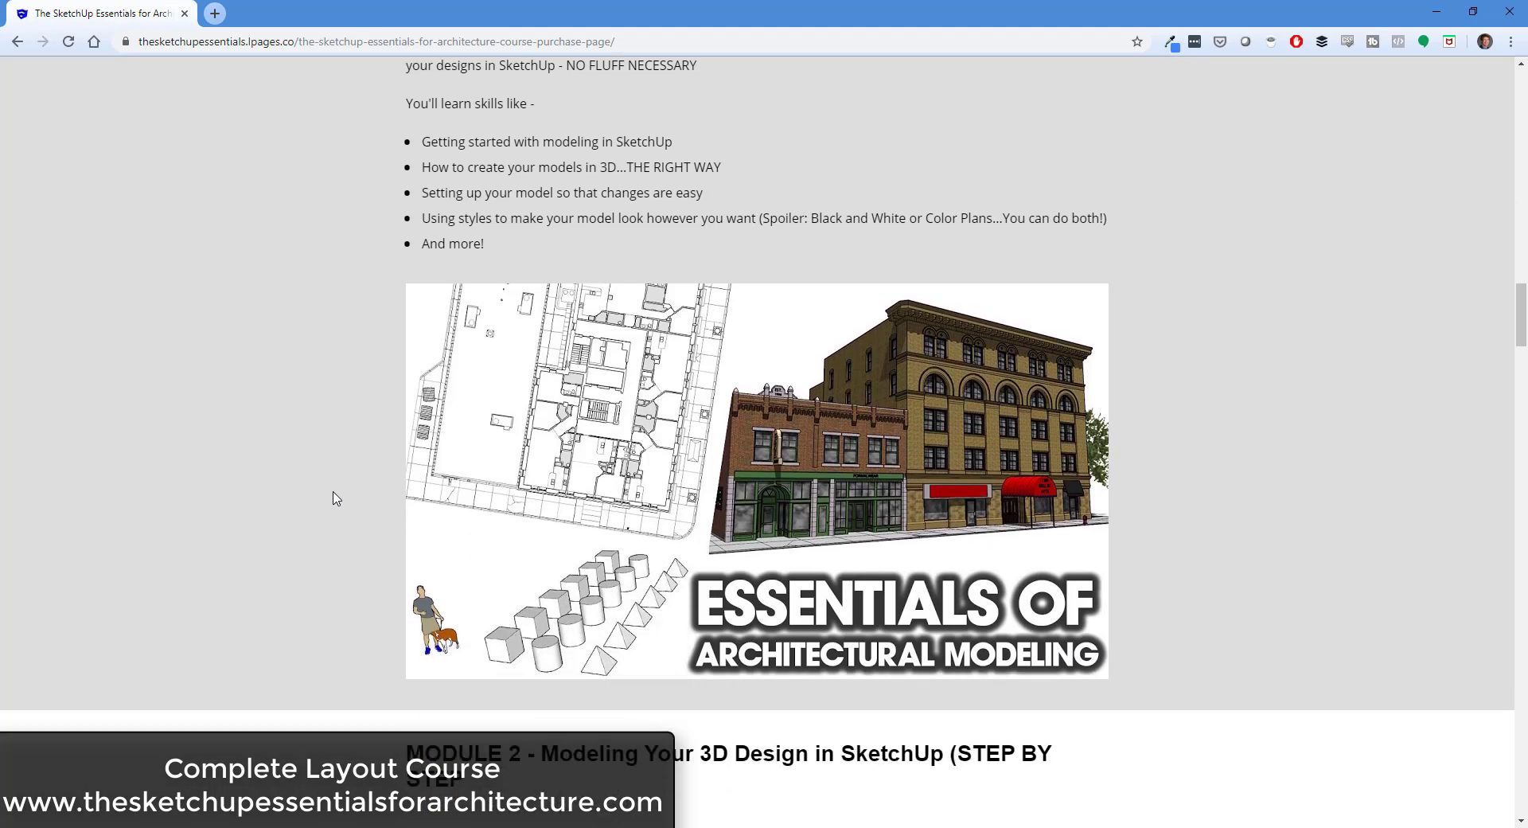
scroll(337, 499, "down", 1)
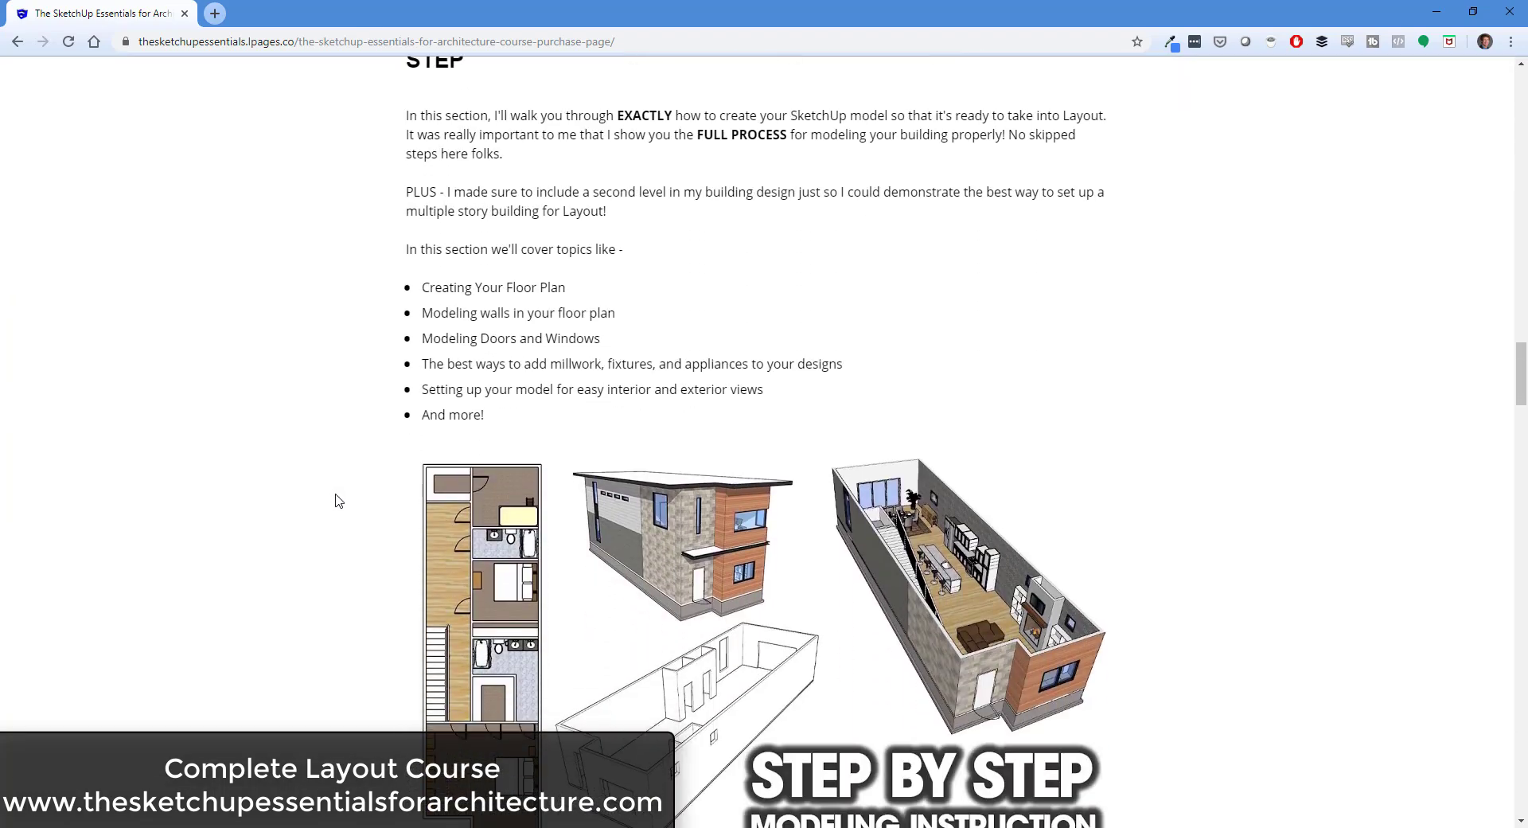
scroll(339, 500, "up", 1)
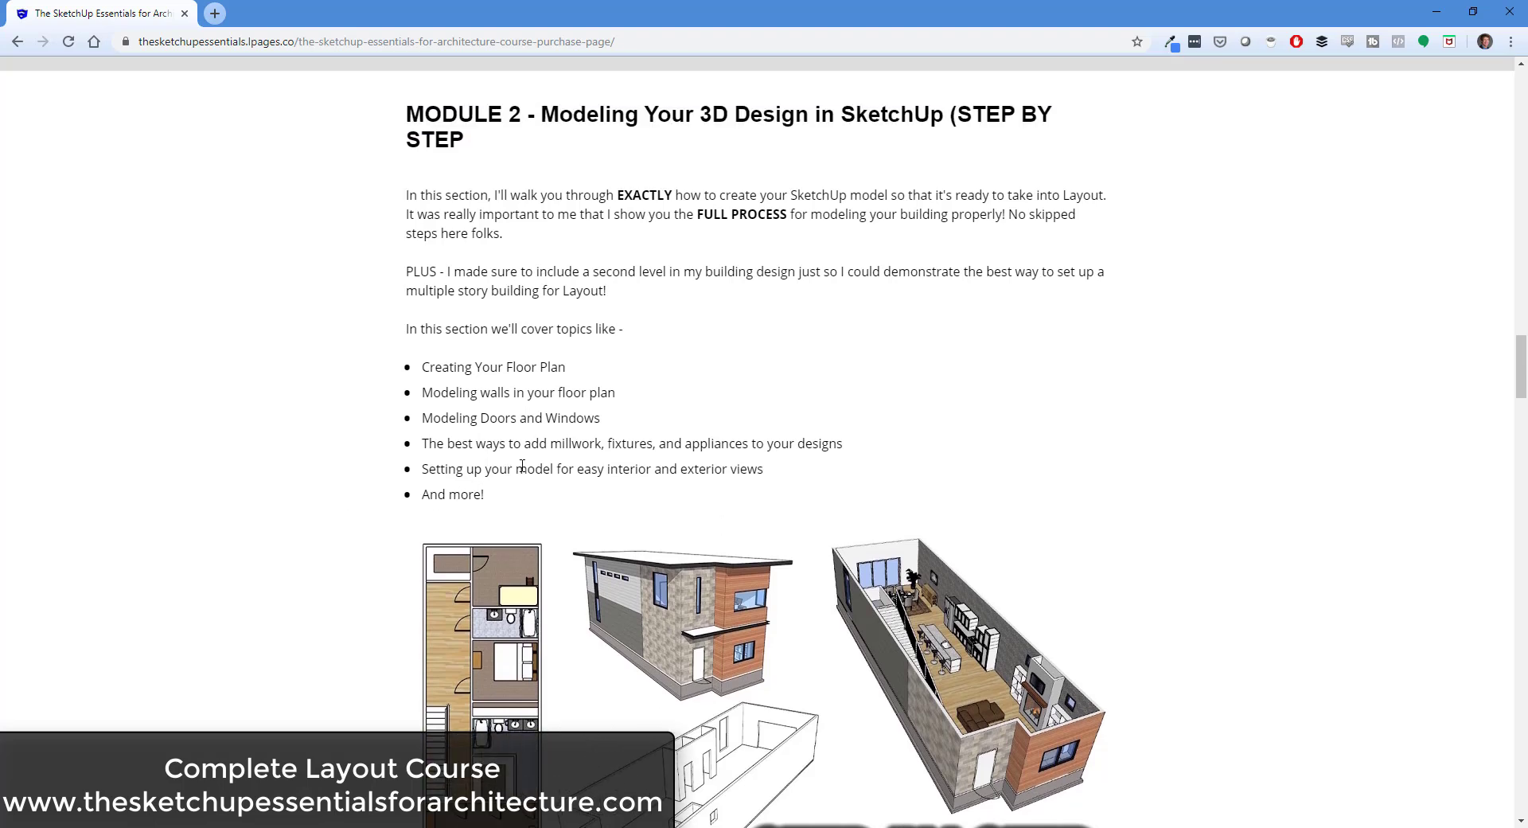
left_click_drag(1523, 371, 1524, 392)
scroll(1389, 427, "down", 2)
scroll(1389, 427, "down", 6)
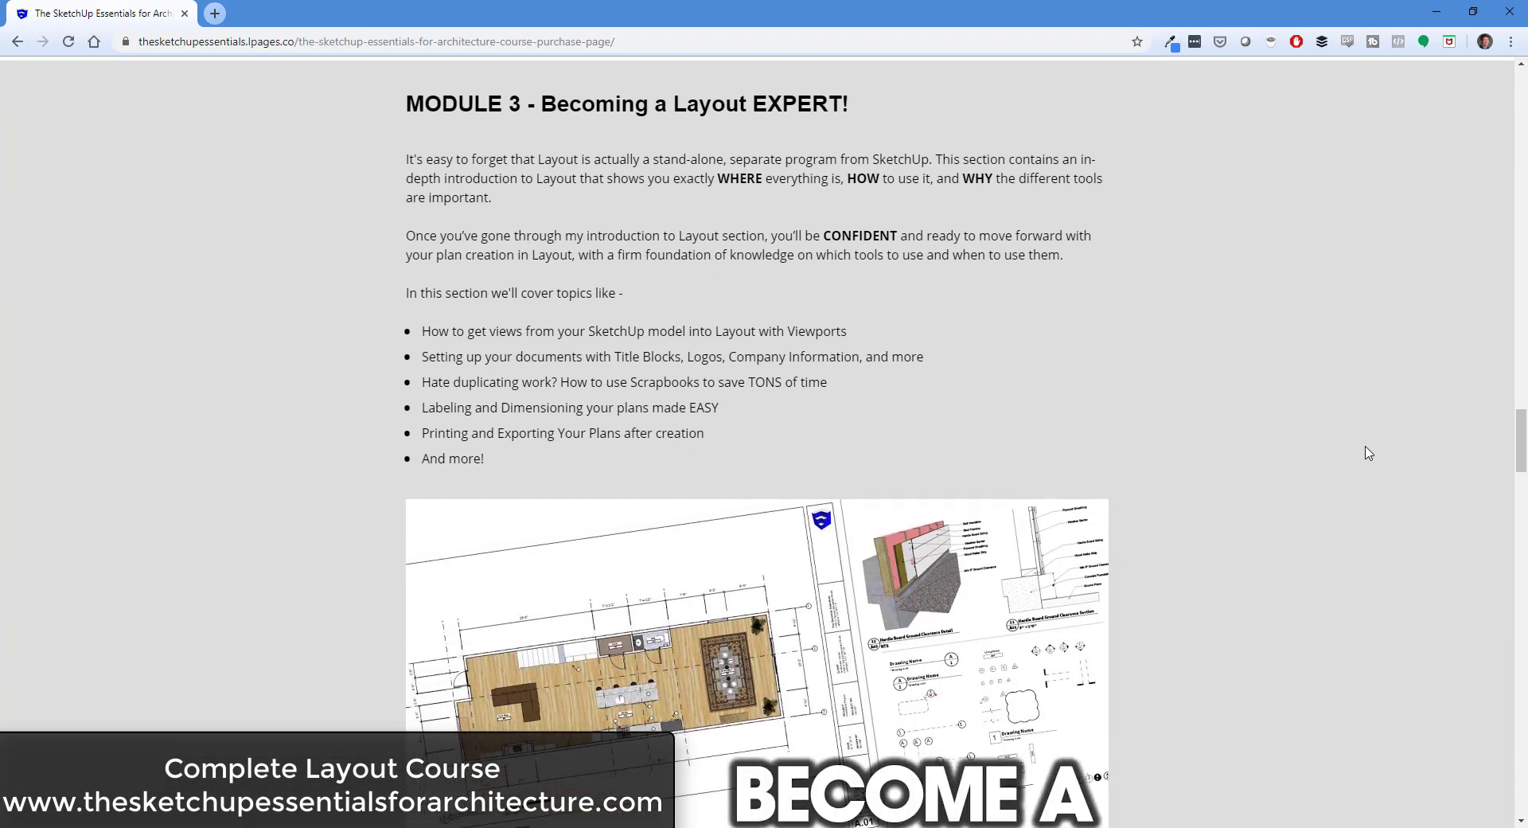
scroll(1368, 453, "down", 5)
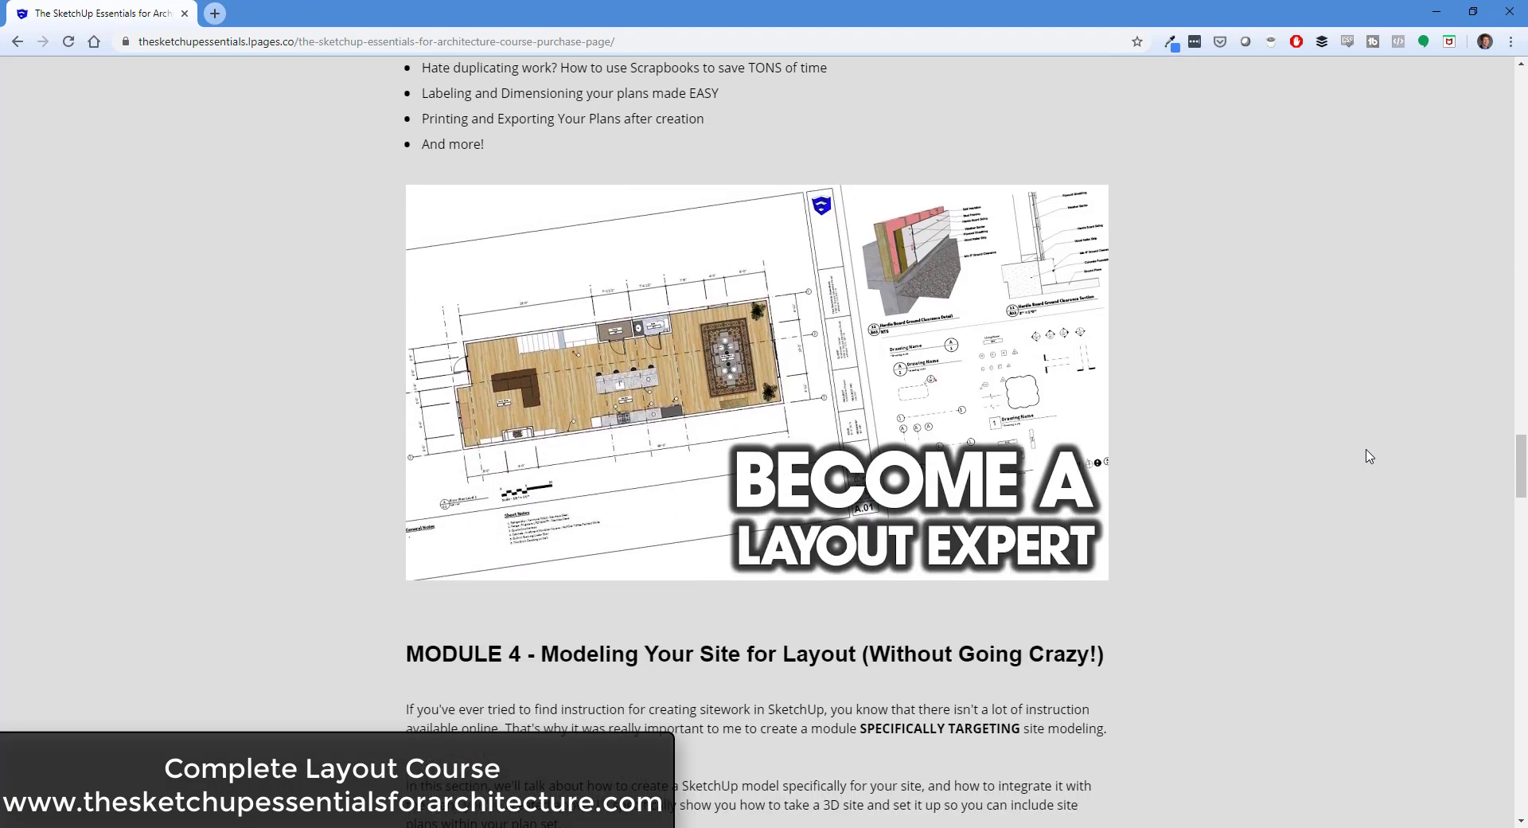
scroll(1368, 454, "down", 4)
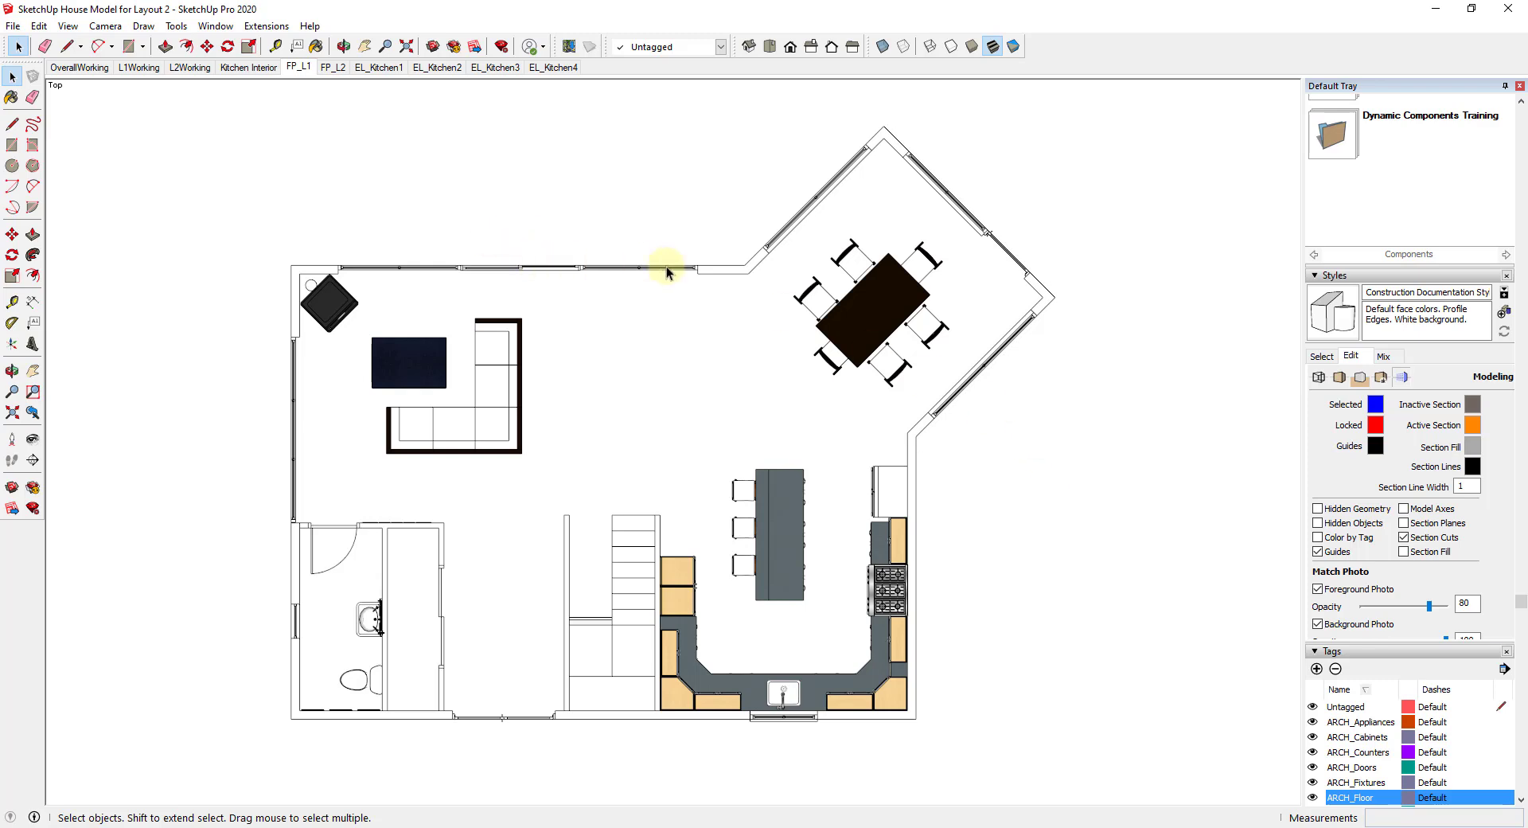
scroll(667, 266, "up", 5)
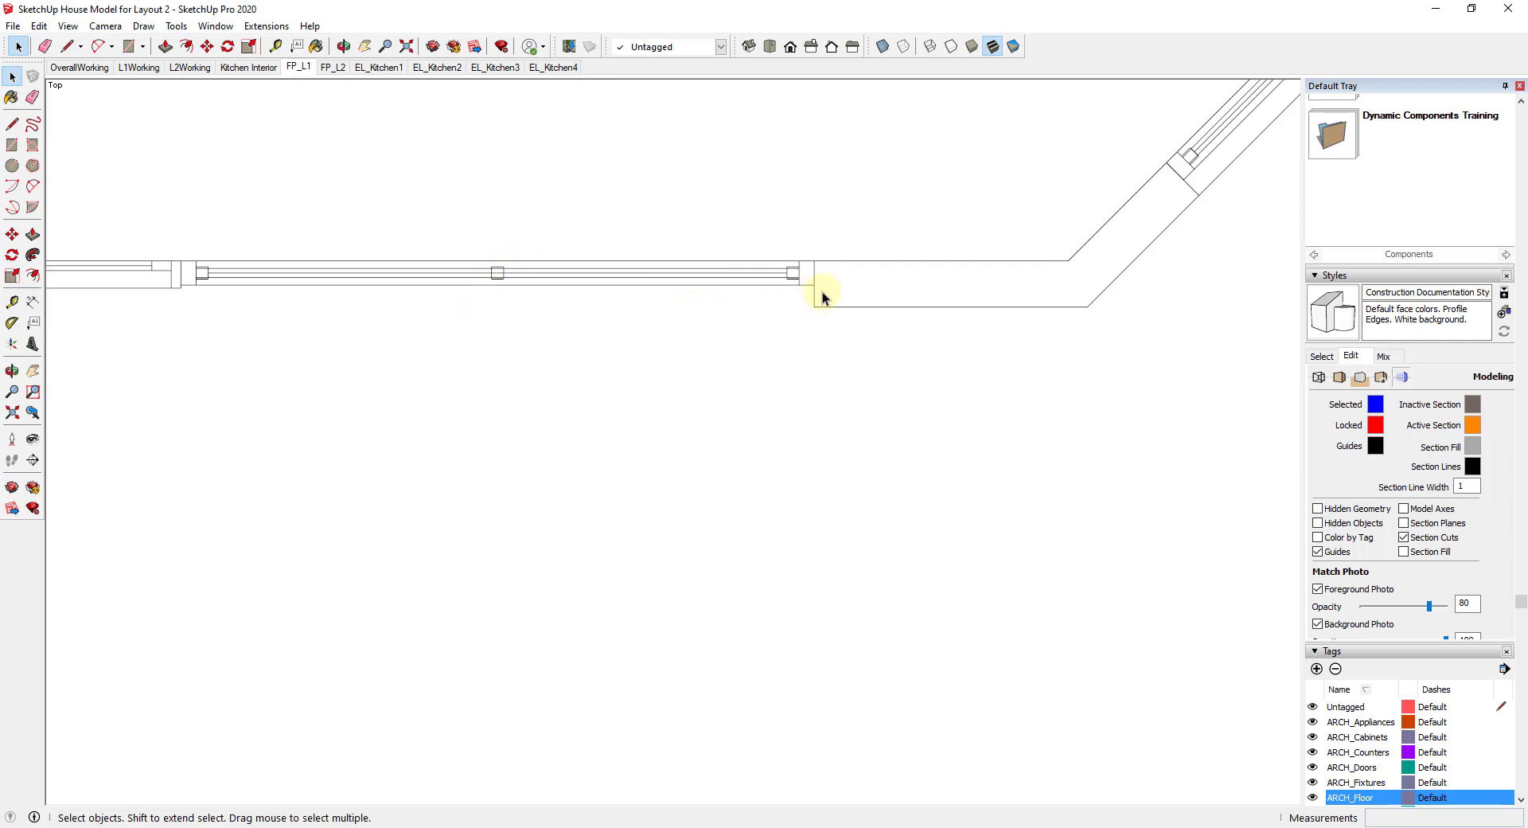
left_click(307, 69)
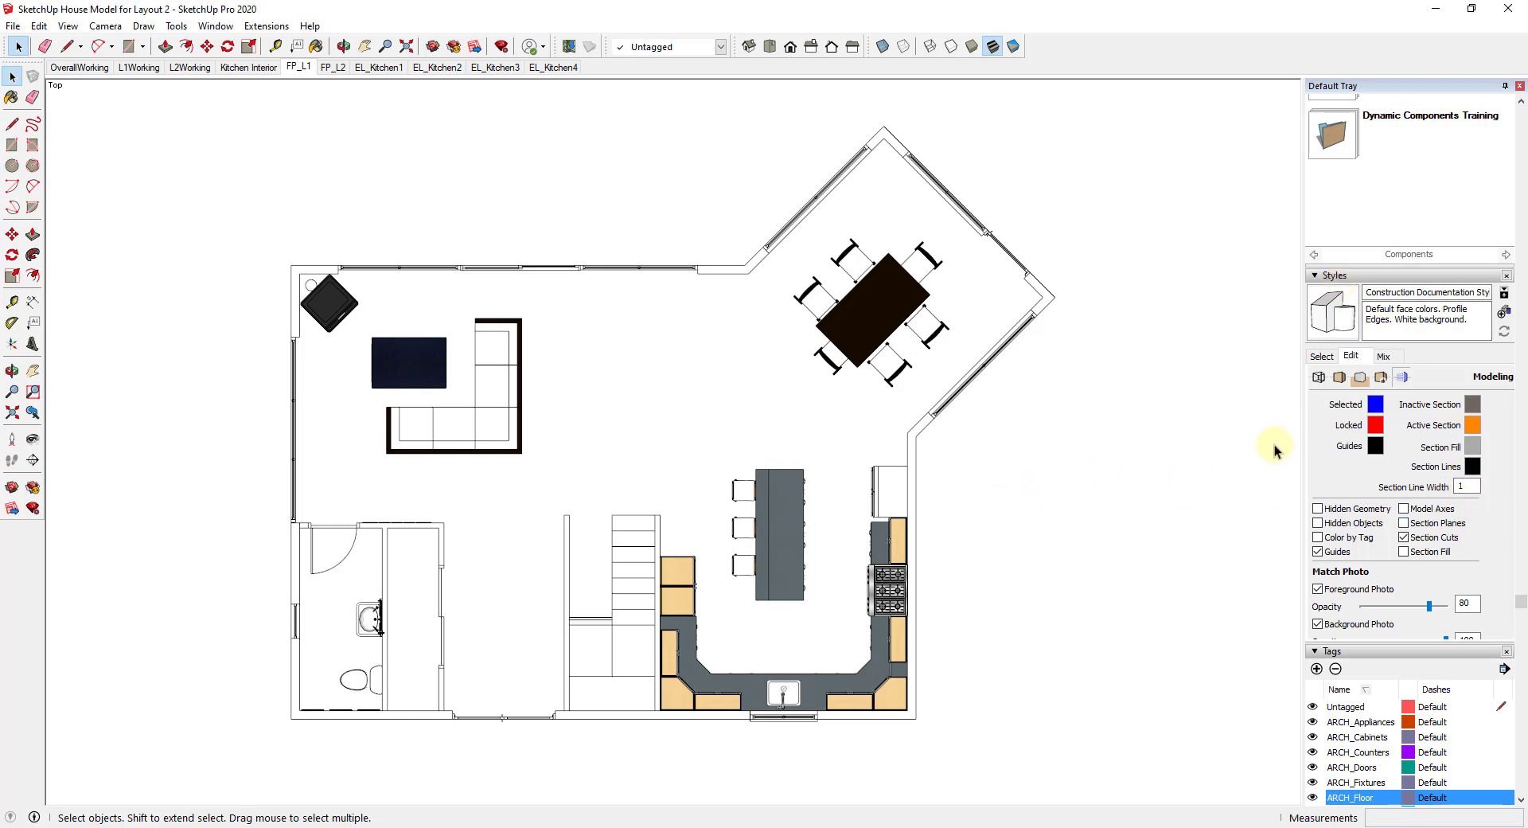
- Try a section line width of 2, then set it back to 1
left_click(1468, 484)
double_click(1468, 484)
type("2")
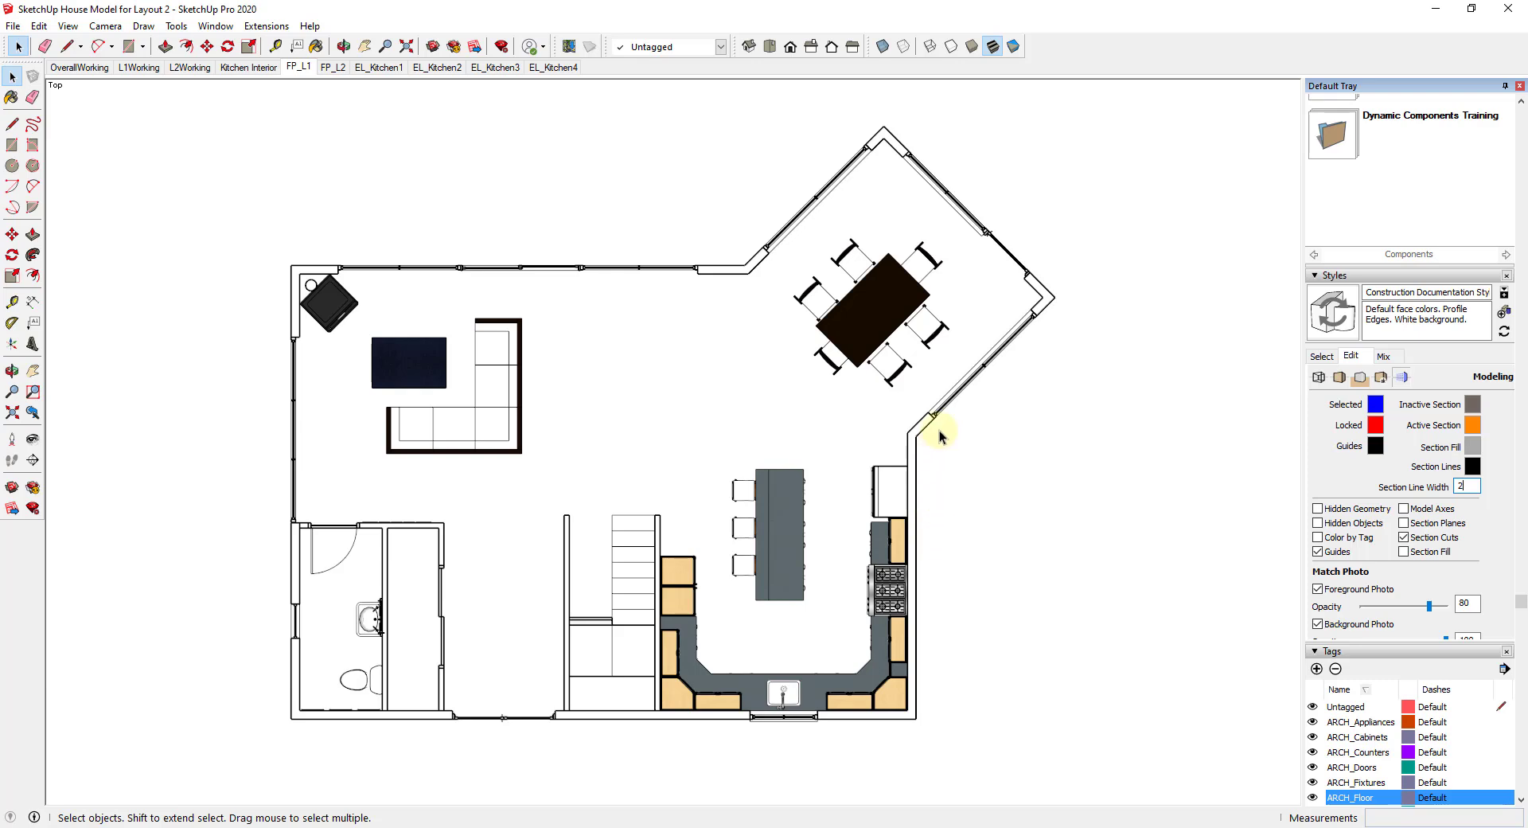
double_click(1467, 485)
type("1")
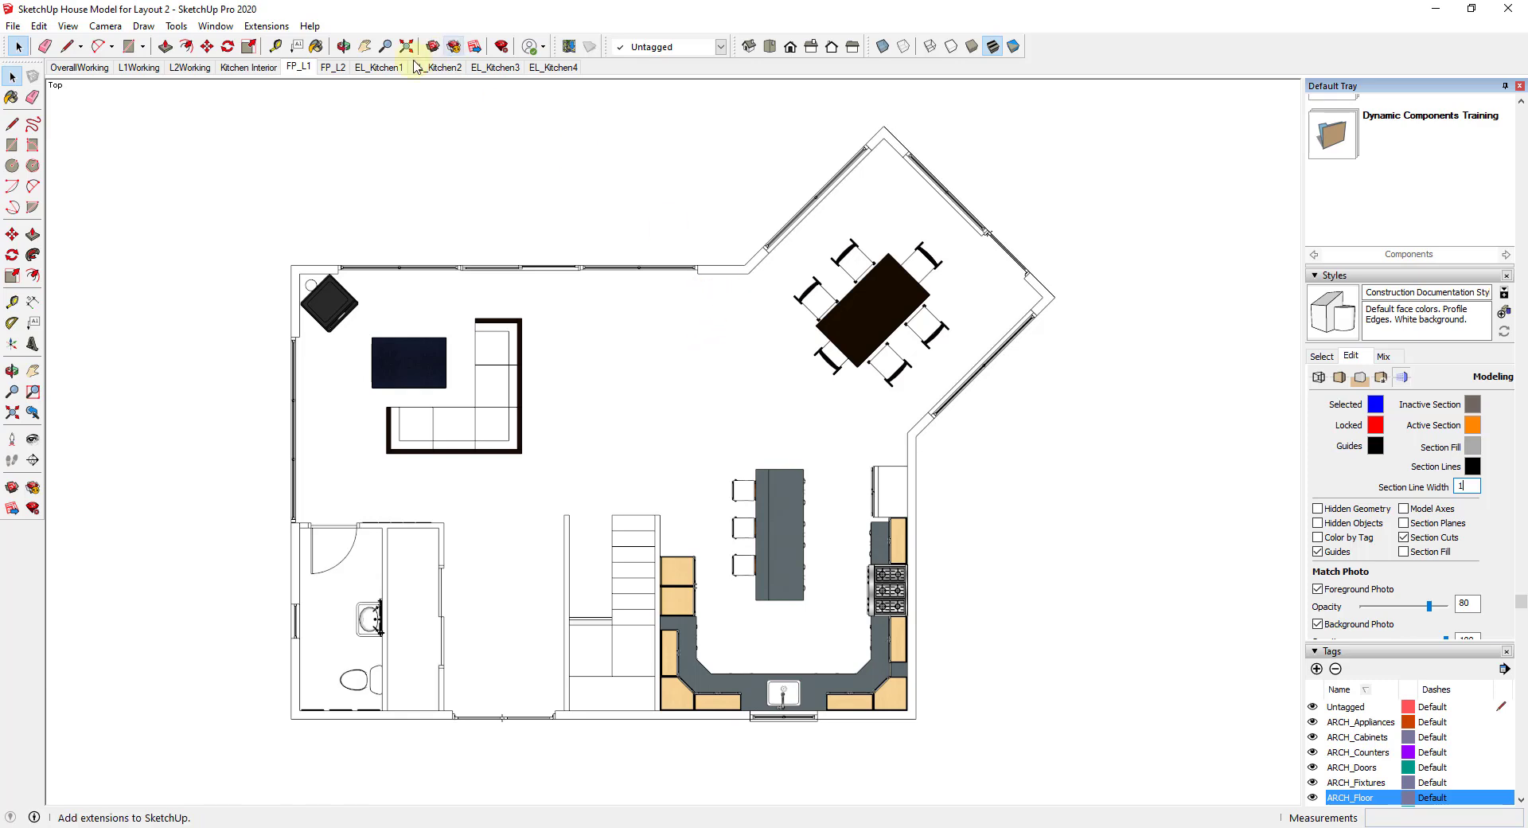
left_click(300, 70)
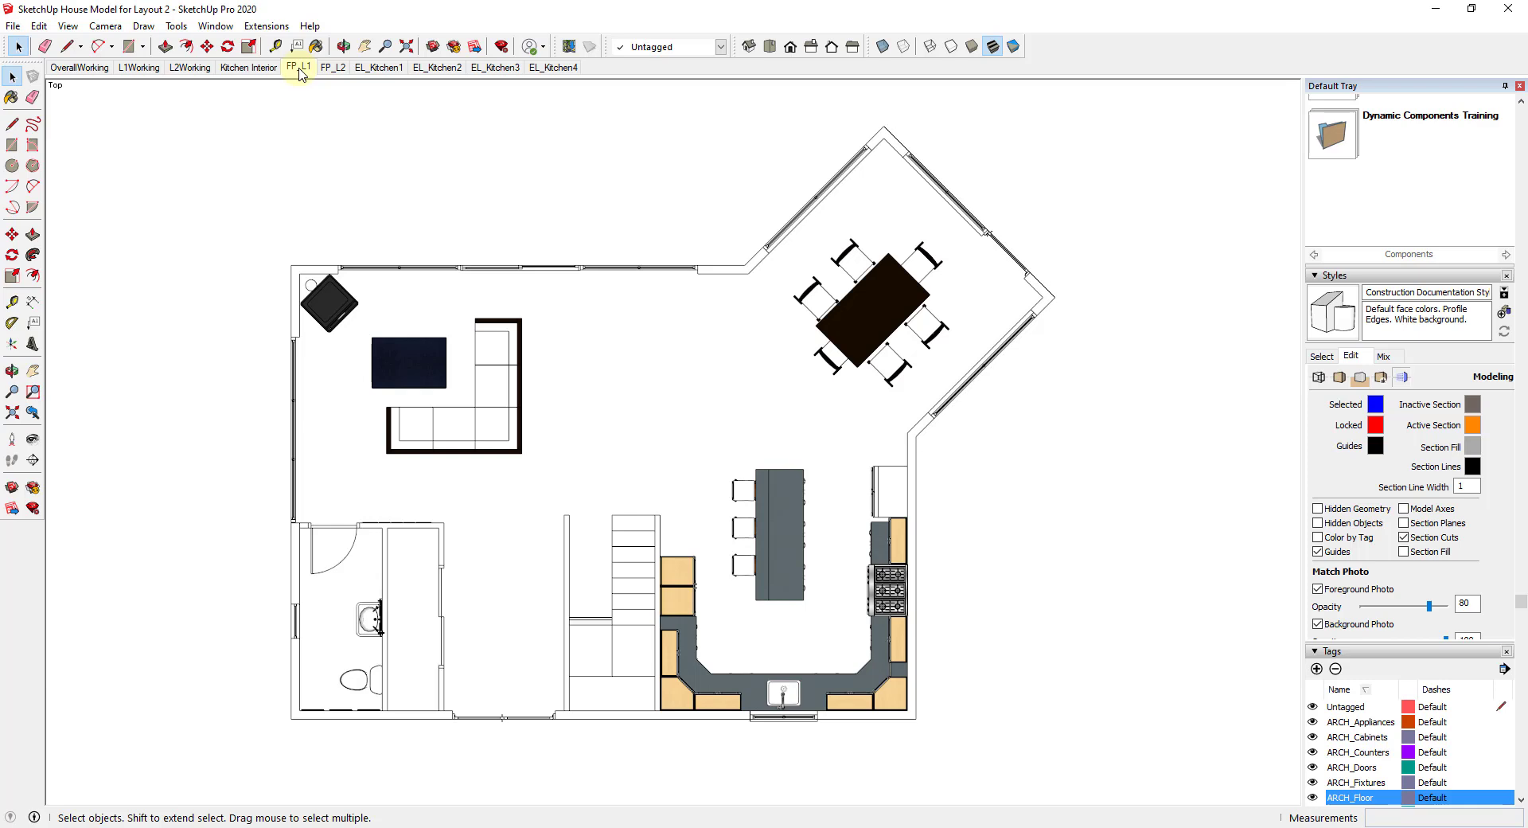
- Add Scene 11 from the FP_L1 view and collapse Styles to expand the tag list
right_click(300, 69)
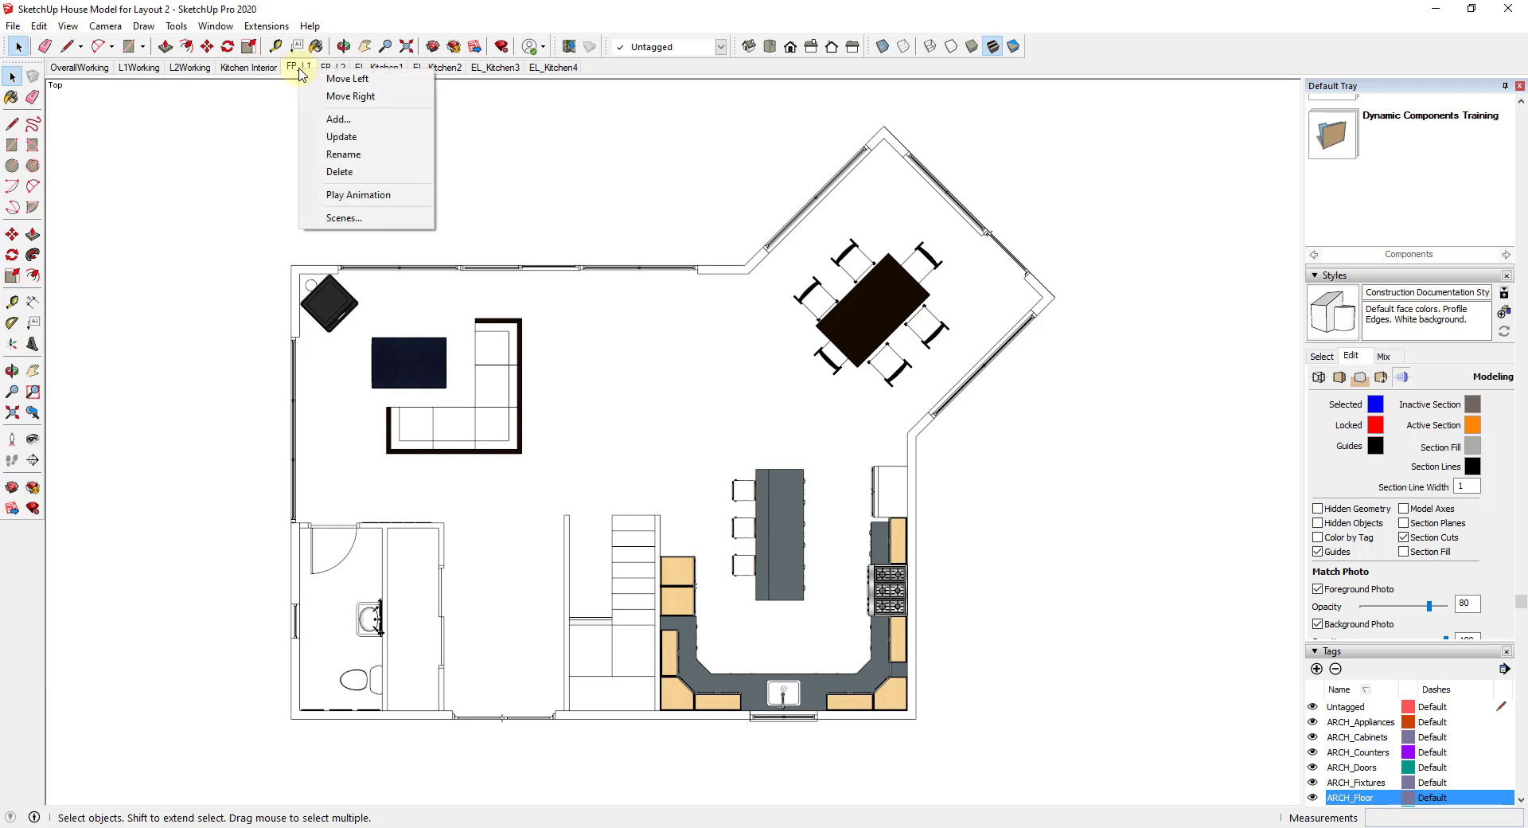
left_click(341, 121)
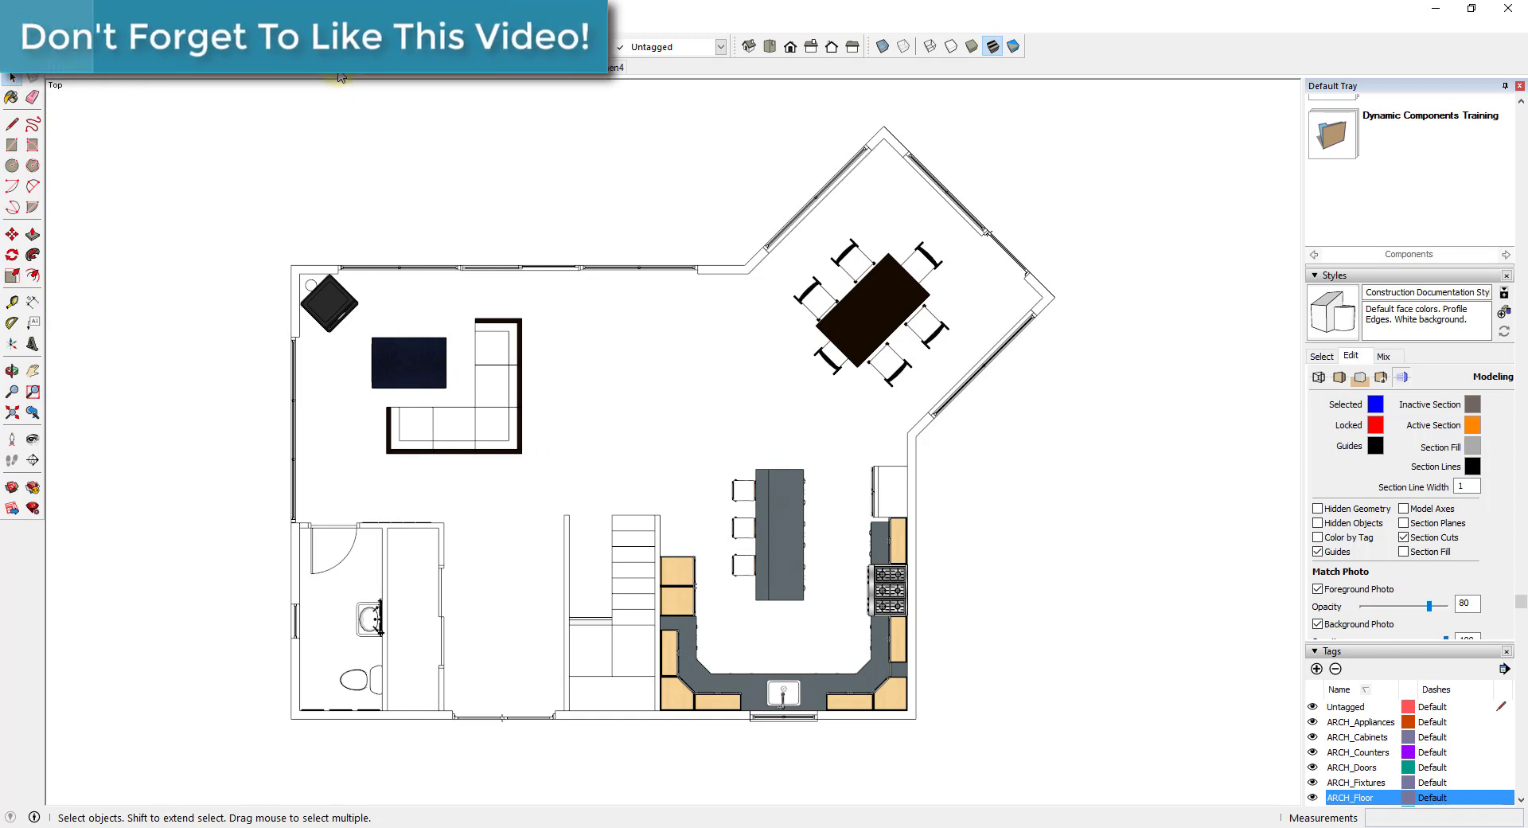
left_click(1317, 279)
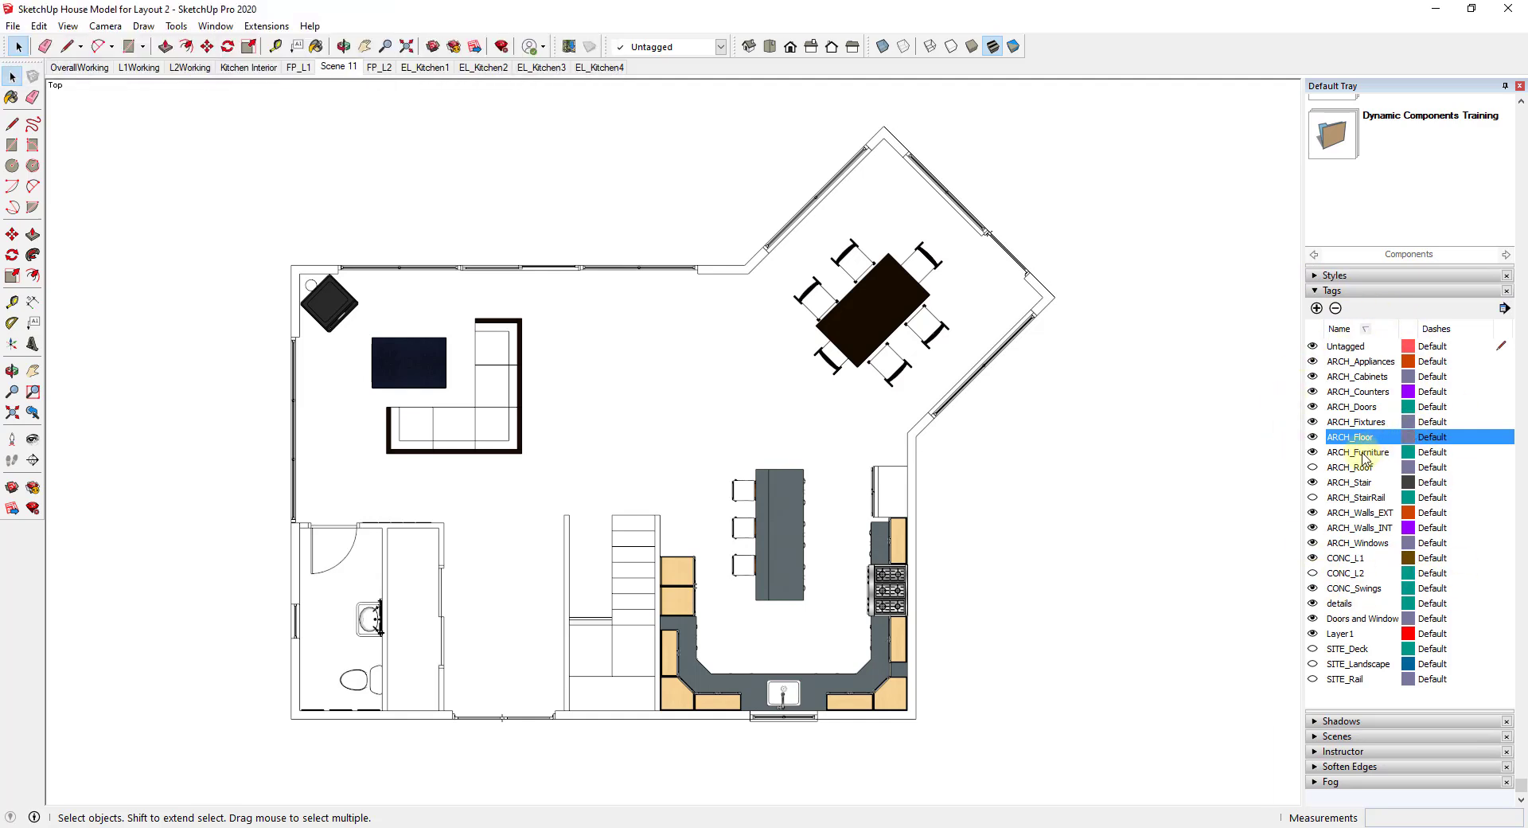
- Hide ARCH_Appliances, Cabinets, Counters, Fixtures, Floor, Furniture, Stair, Walls_EXT and Walls_INT tags
left_click(1356, 362)
left_click(1313, 361)
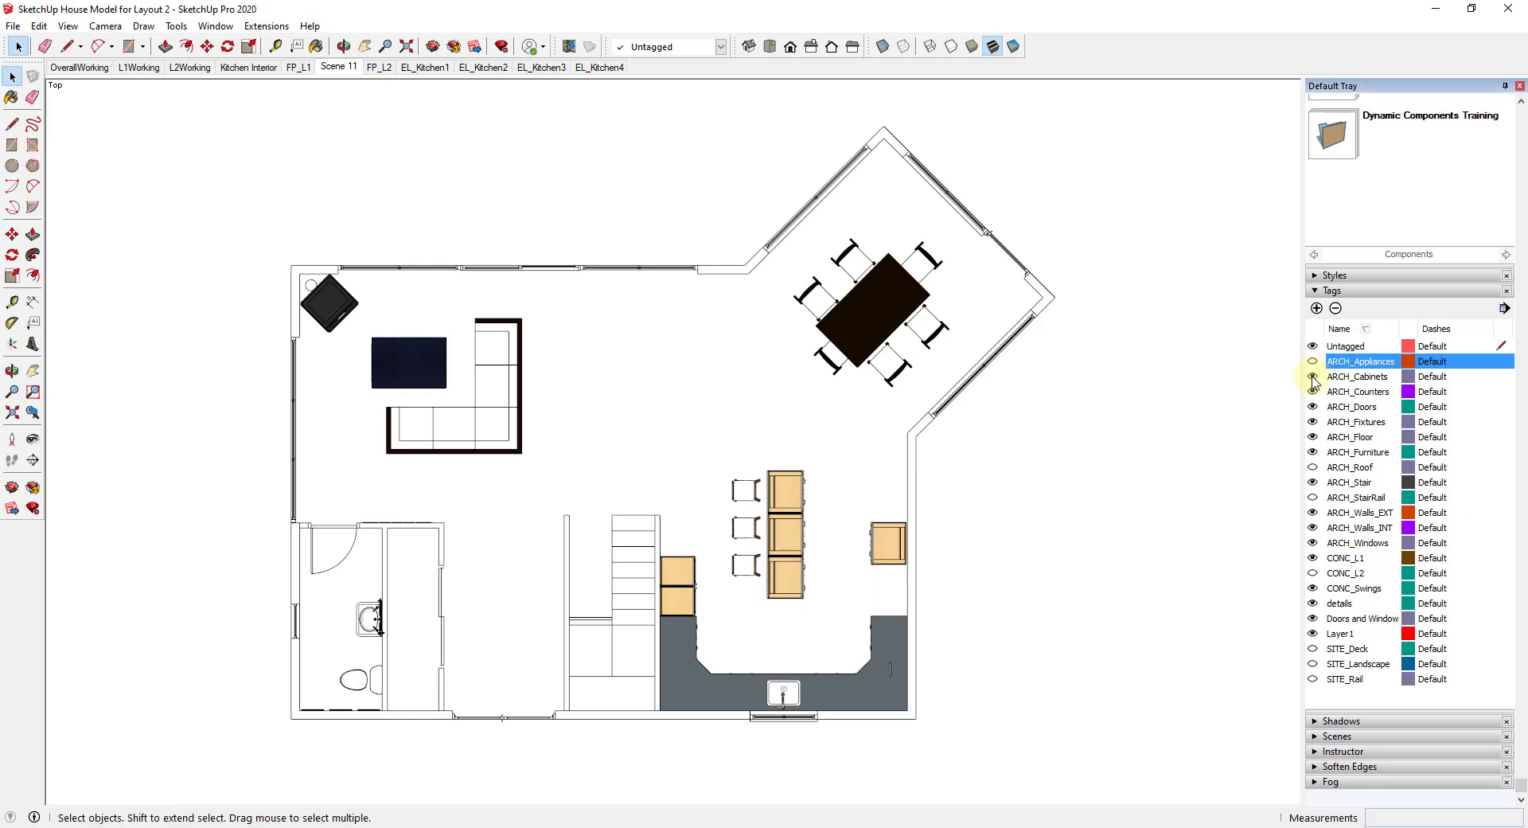
left_click(1313, 376)
left_click(1313, 391)
left_click(1313, 421)
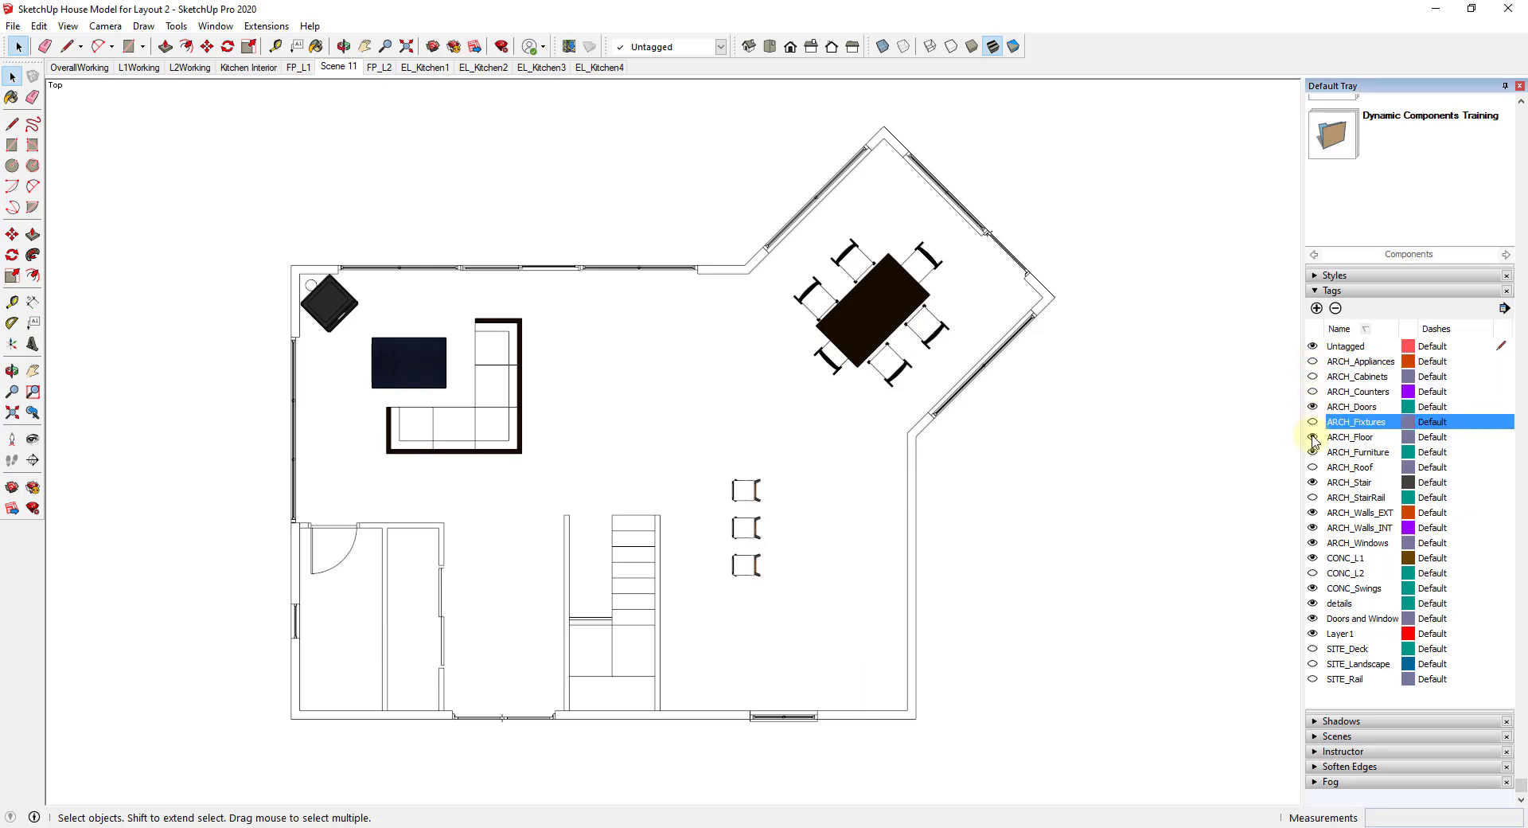
left_click(1313, 437)
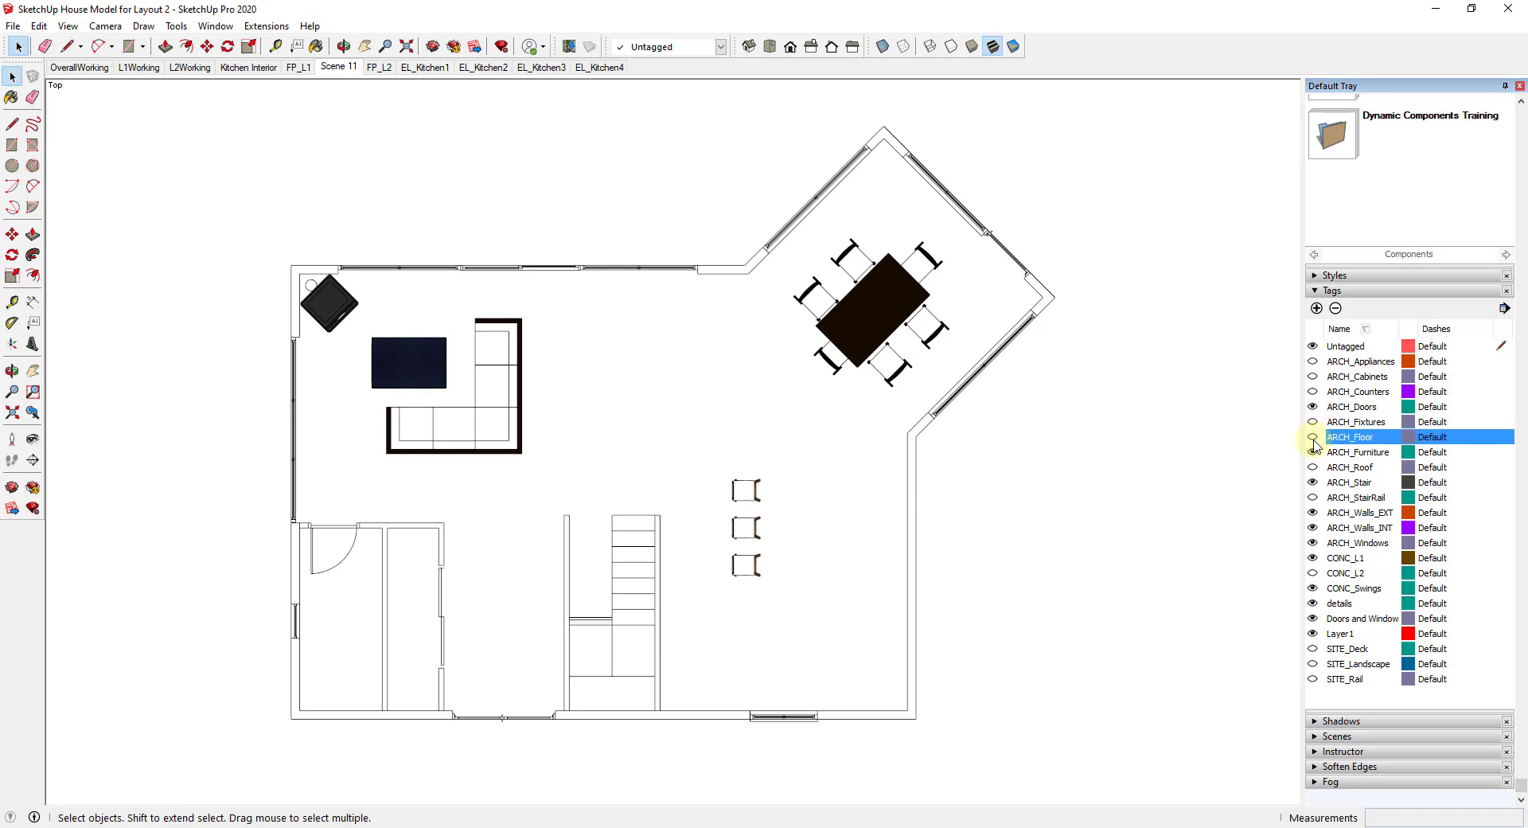
left_click(1313, 452)
left_click(1313, 483)
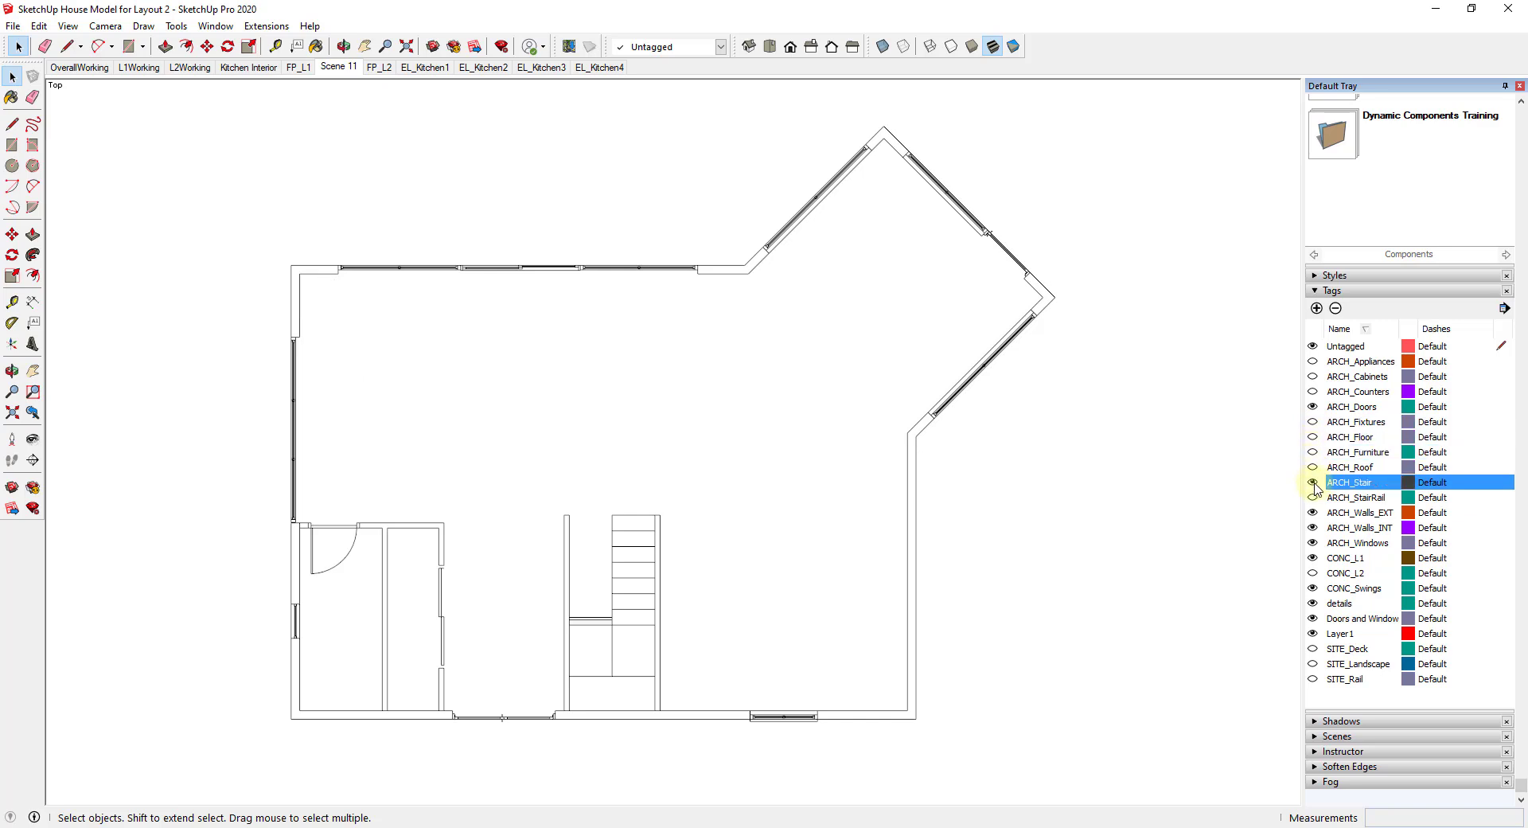
left_click(1312, 514)
left_click(1313, 528)
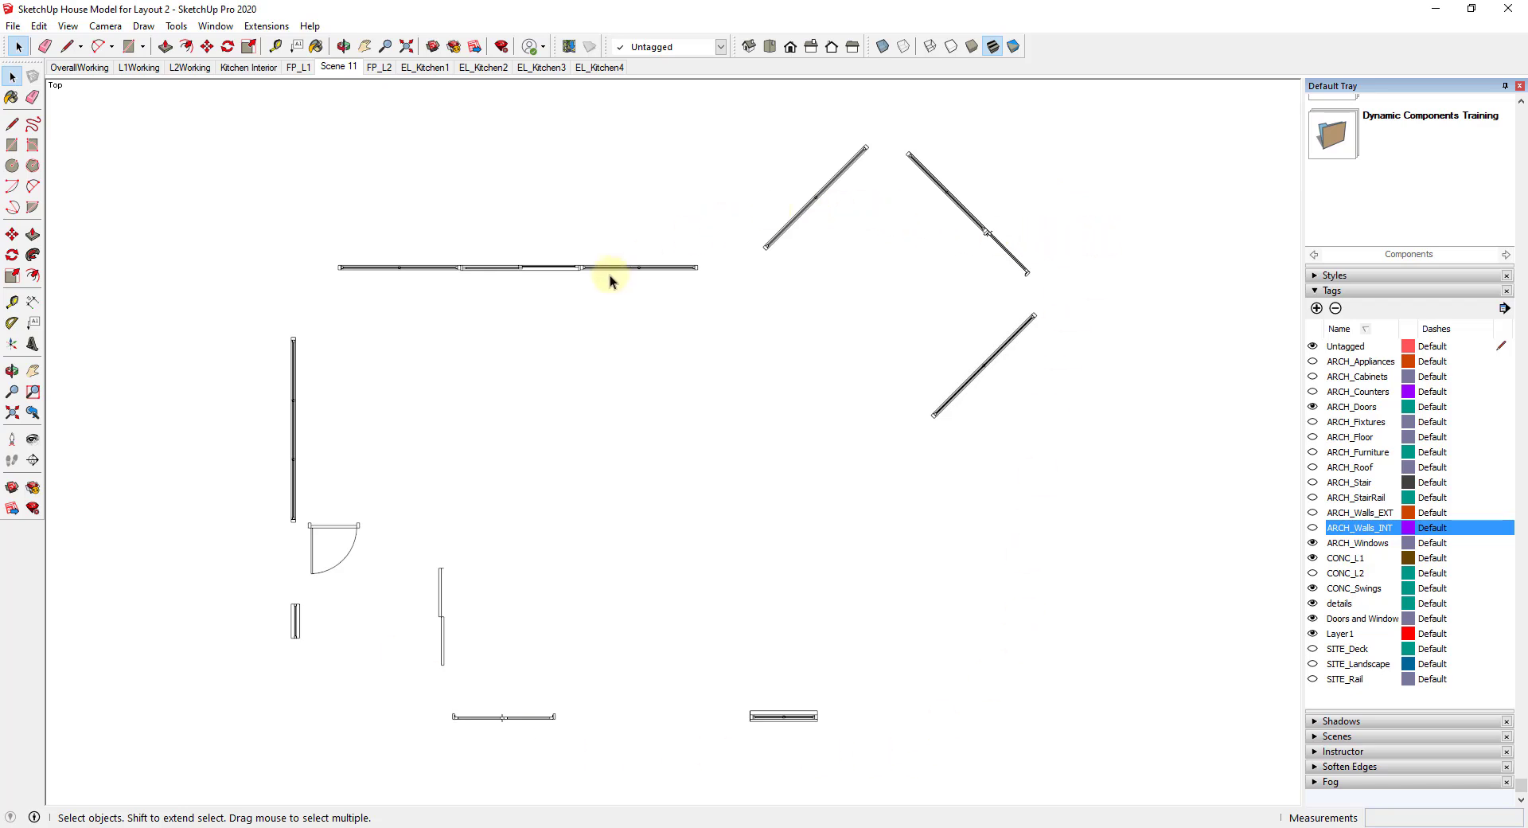
- Rename the Scene 11 tab to LW_L1 with the scene's Rename command
right_click(330, 69)
left_click(371, 156)
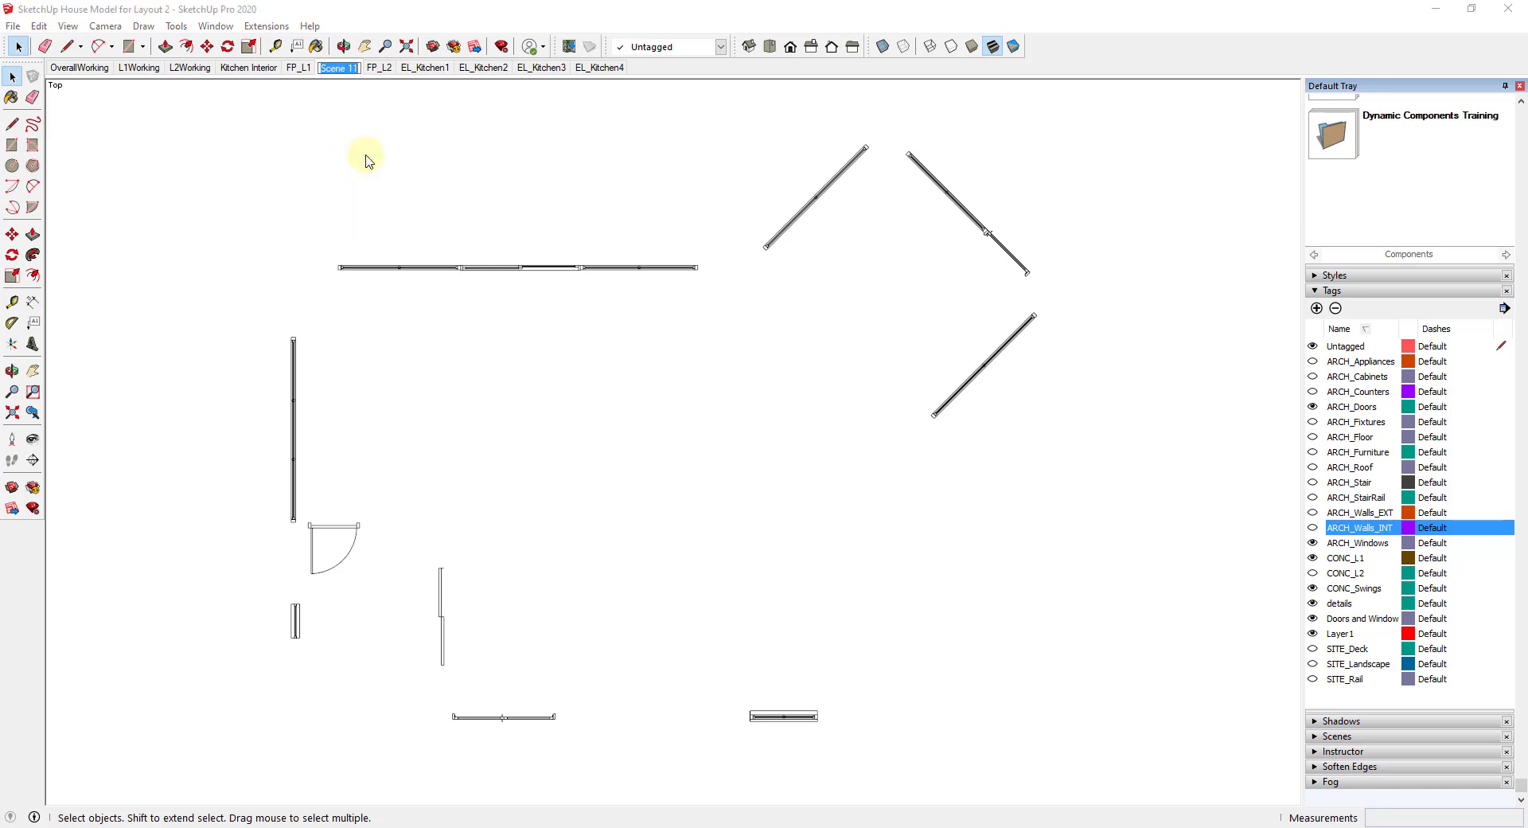
type("LW_L1")
key("Return")
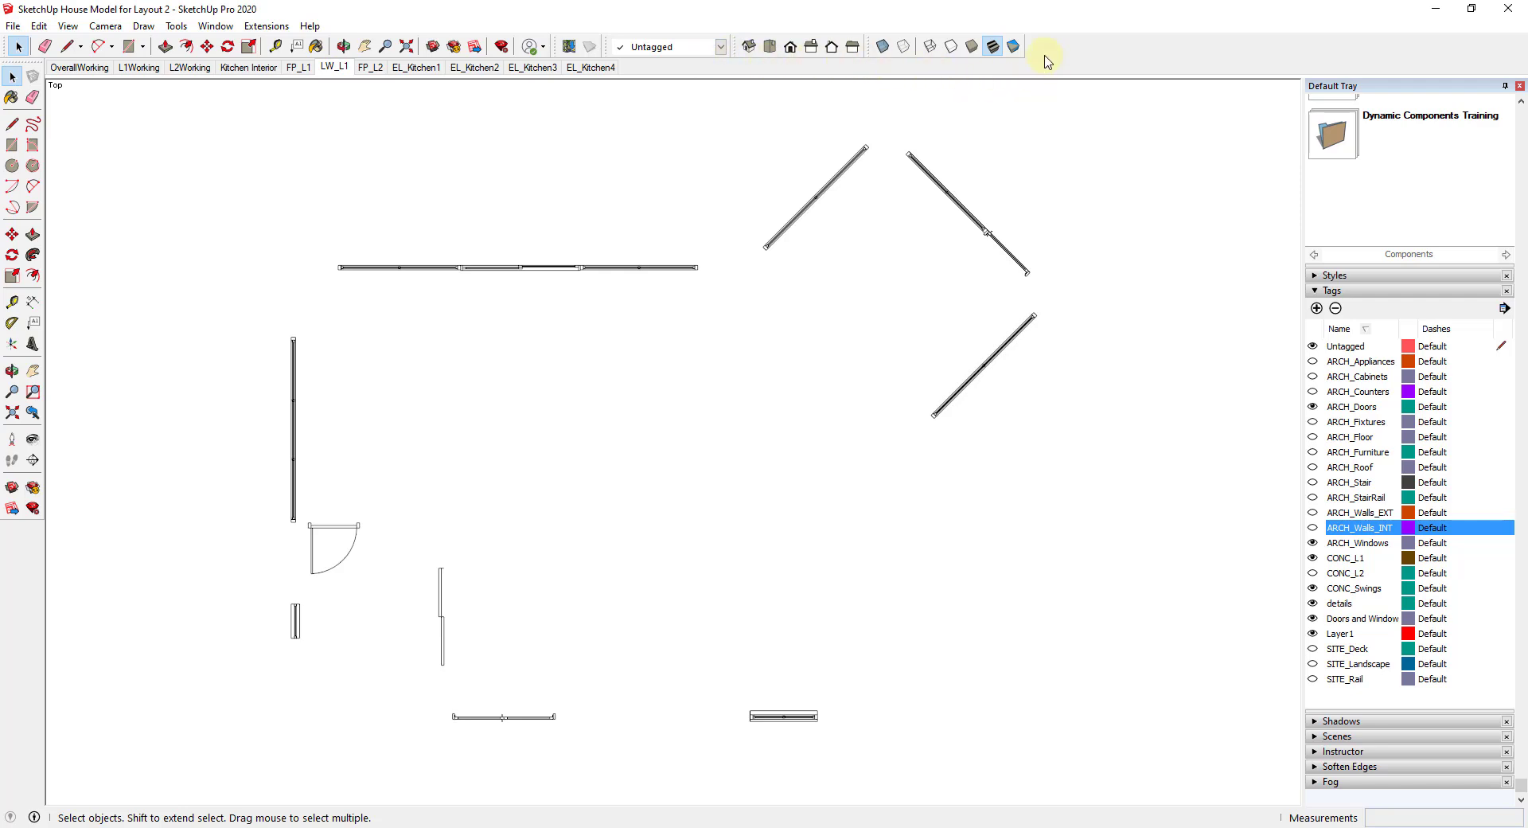
- Switch to LW_L1 and collapse the Tags, Components, Entity Info and Outliner panels
left_click(321, 65)
scroll(1408, 342, "up", 5)
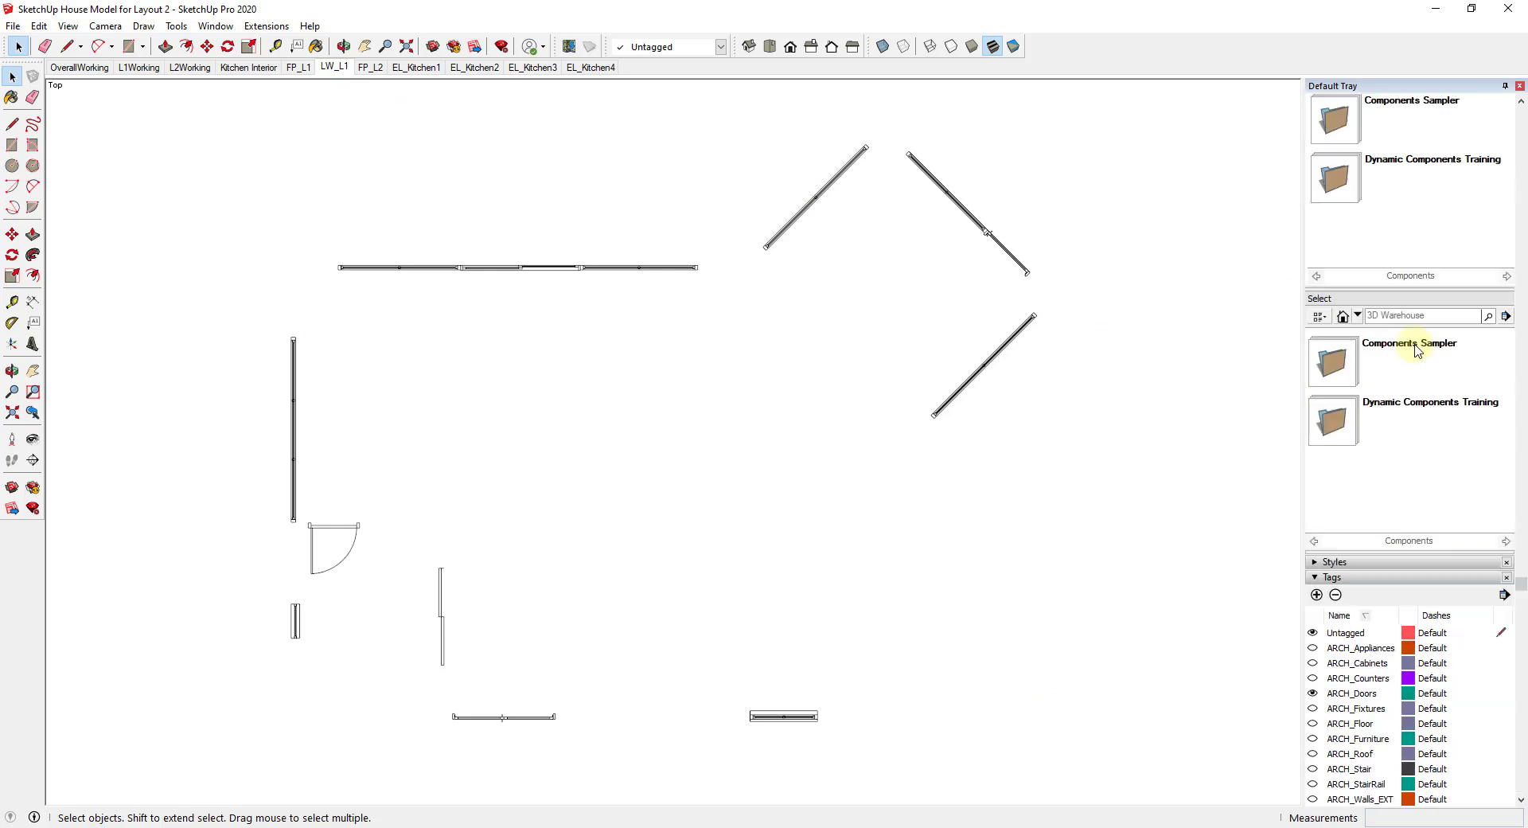
scroll(1401, 358, "down", 2)
left_click(1325, 481)
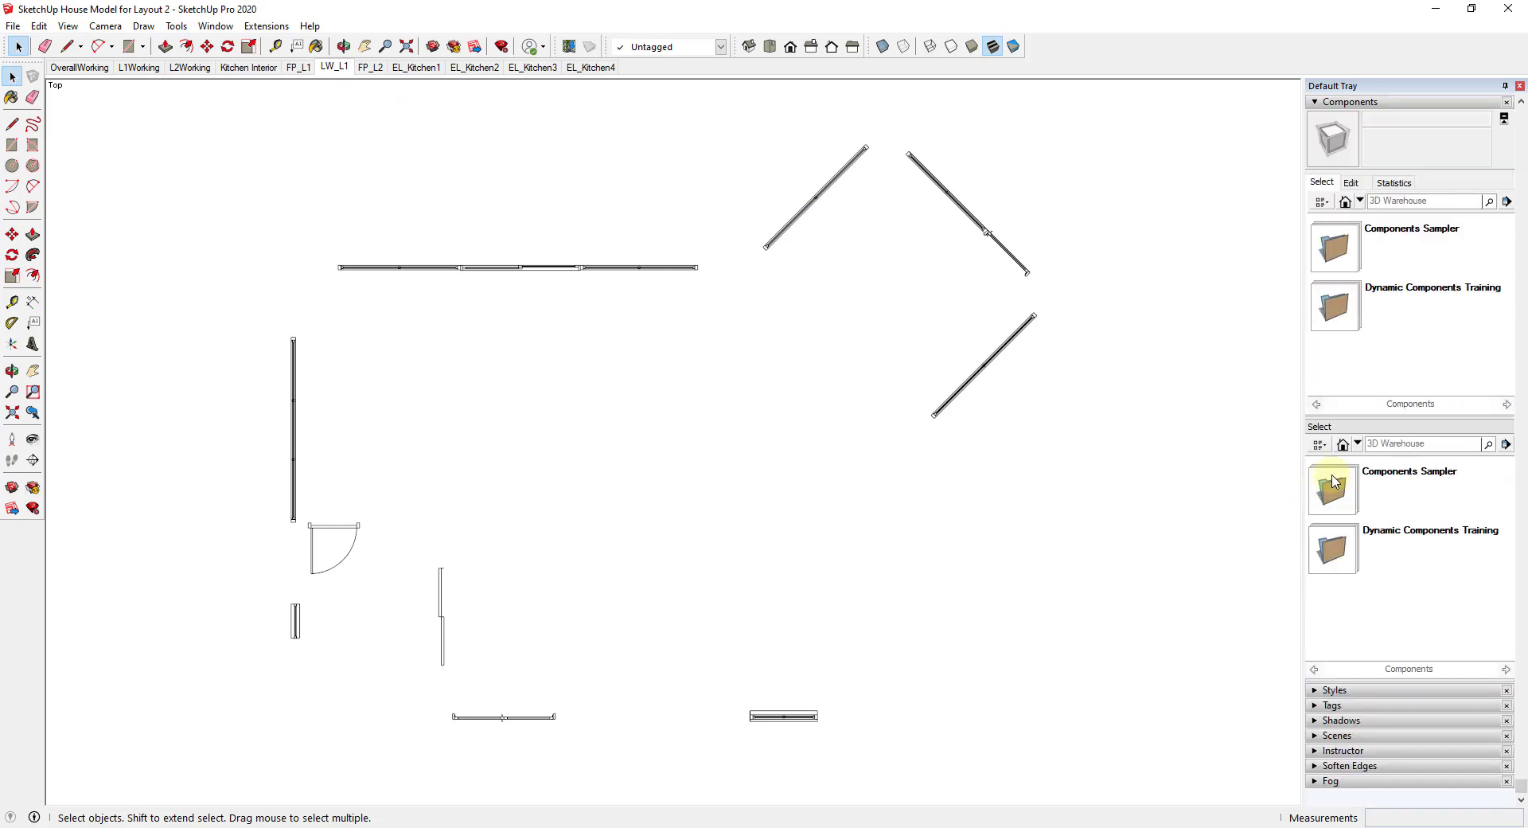
left_click(1317, 103)
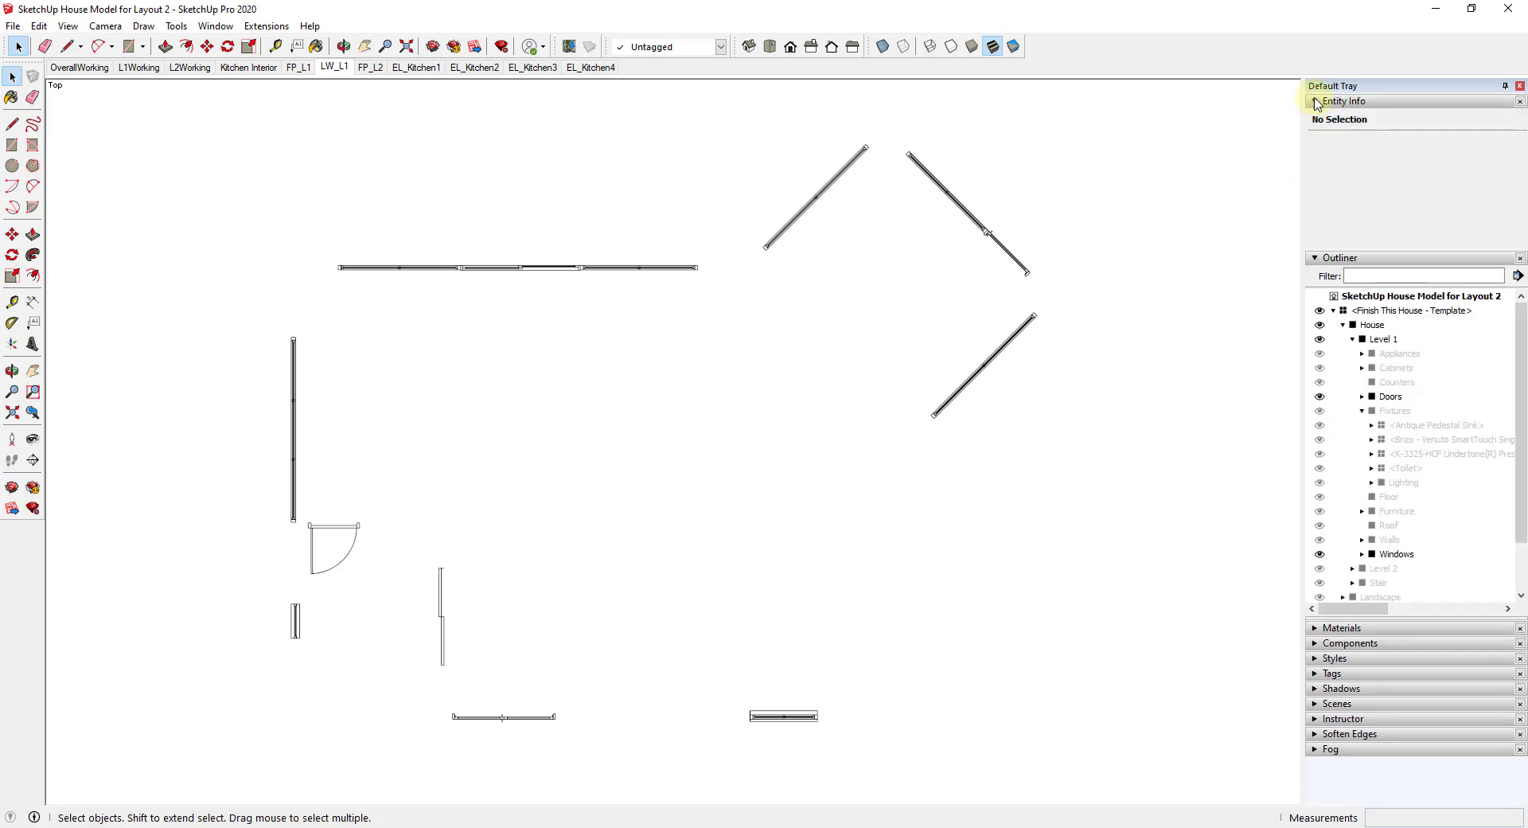
left_click(1315, 102)
left_click(1316, 117)
- Expand Styles and show the Construction Documentation Style's Edit edge settings
left_click(1317, 163)
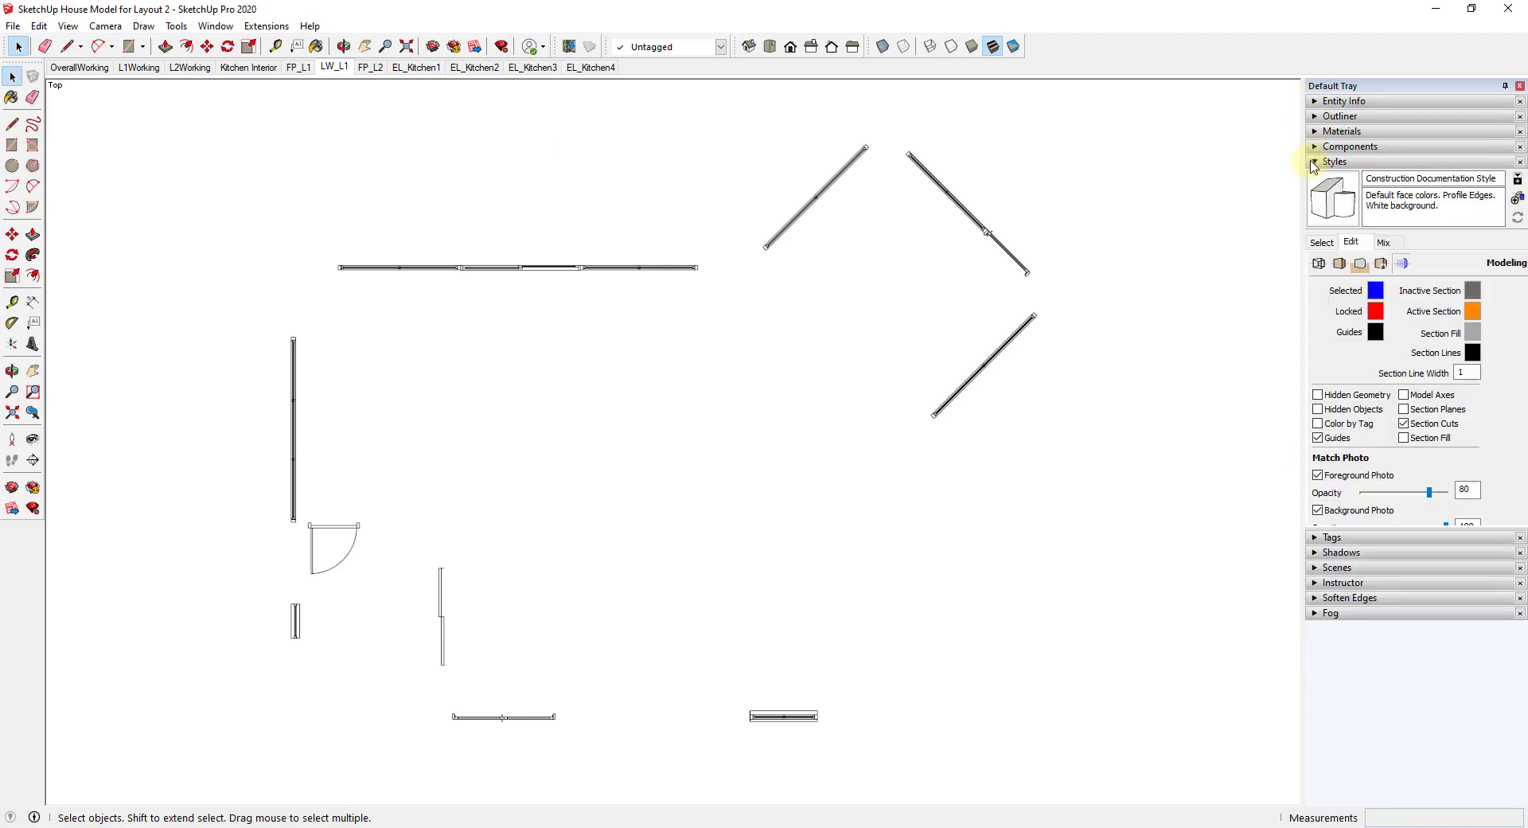
left_click(1326, 245)
left_click(1350, 242)
left_click(1319, 263)
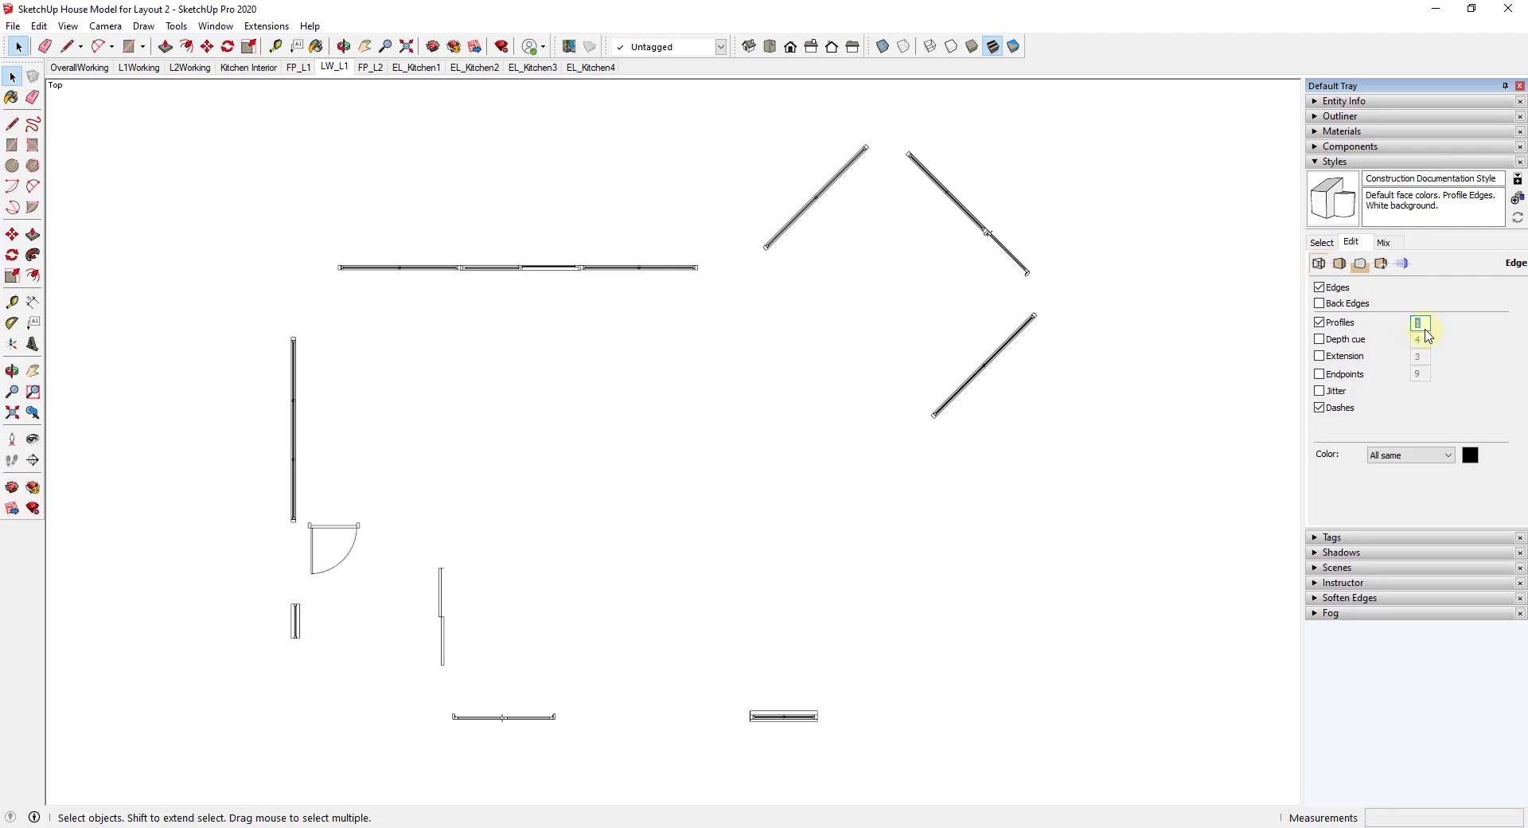
- Set the Profiles width to 2, restore it to 1, and orbit the walls into perspective
type("2")
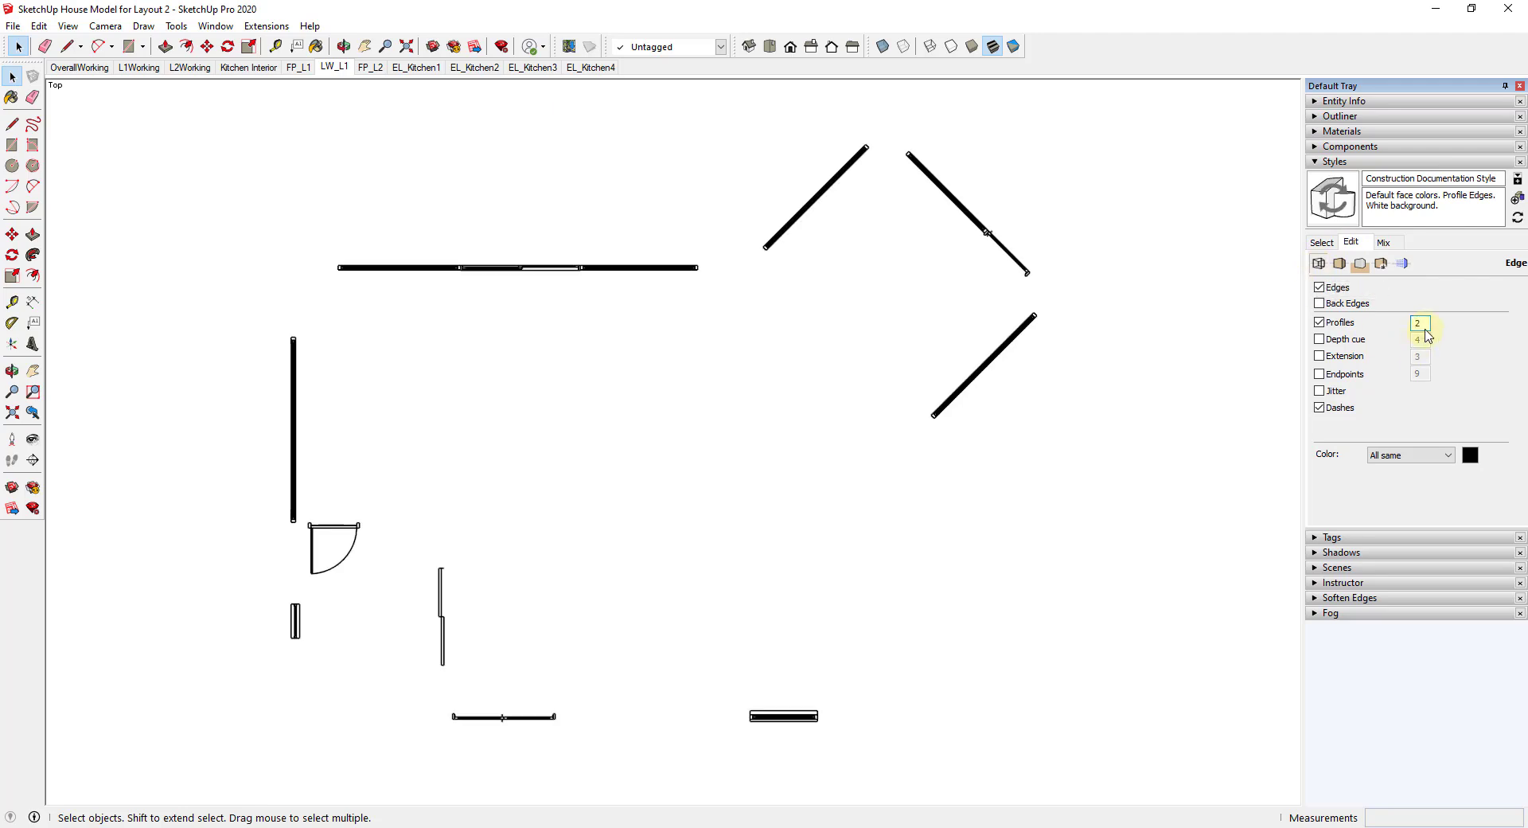
double_click(1421, 322)
type("1")
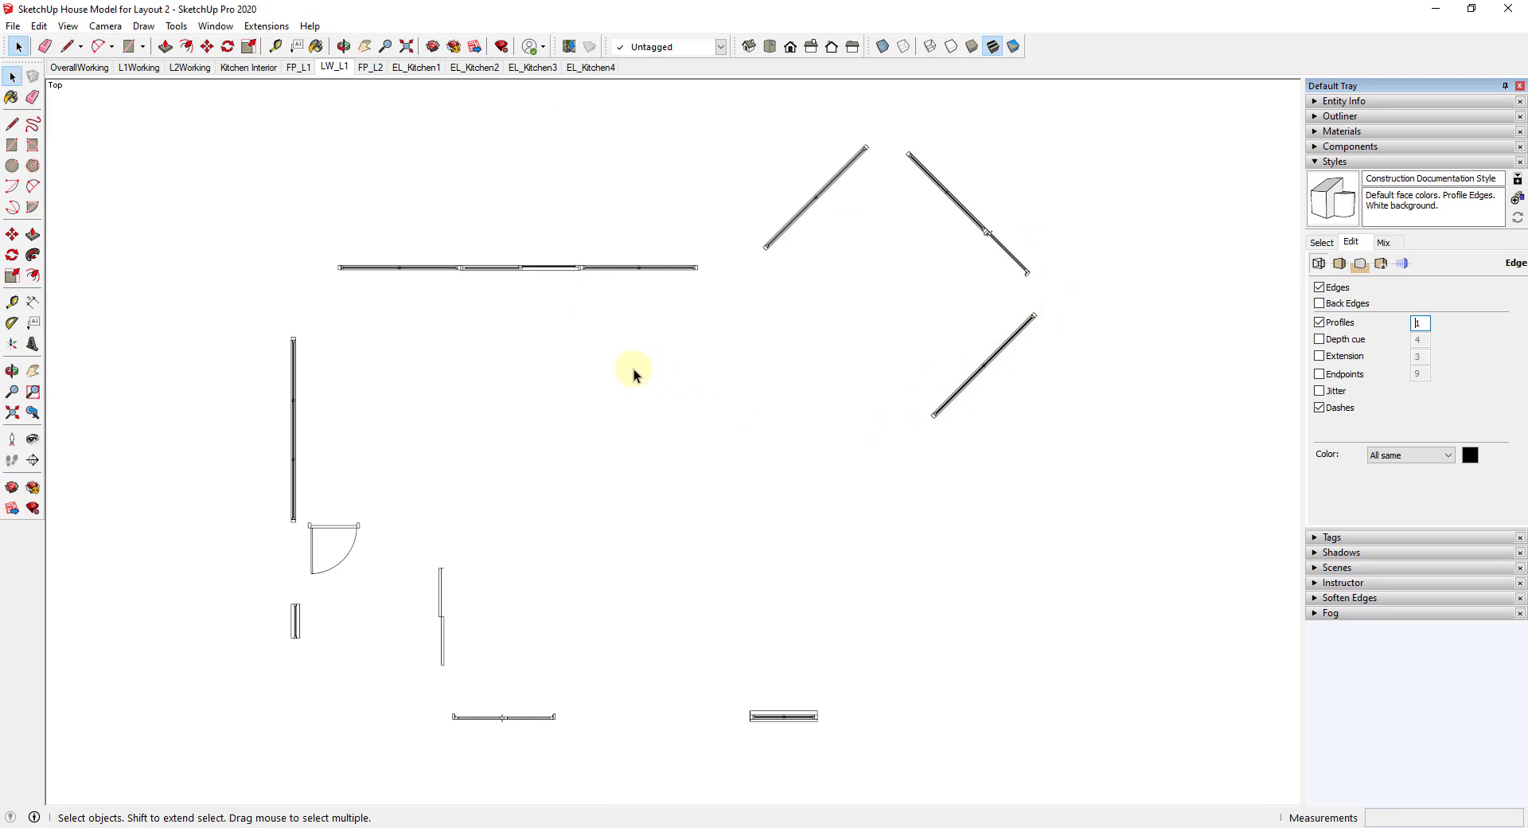
middle_click_drag(340, 754, 839, 207)
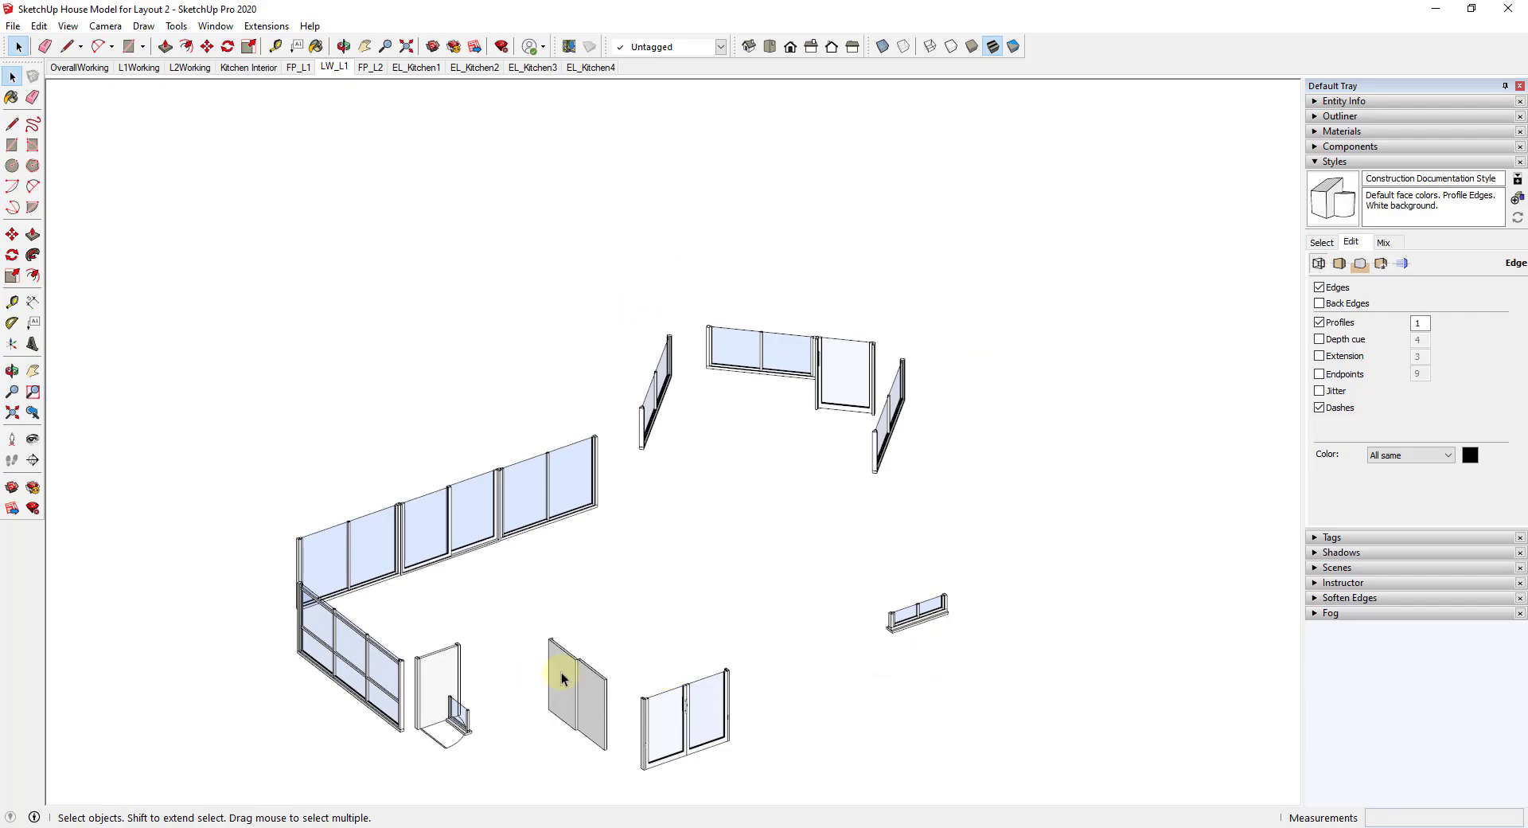
- Return to the LW_L1 top view, review the tag list, and show the Modeling settings
left_click(338, 69)
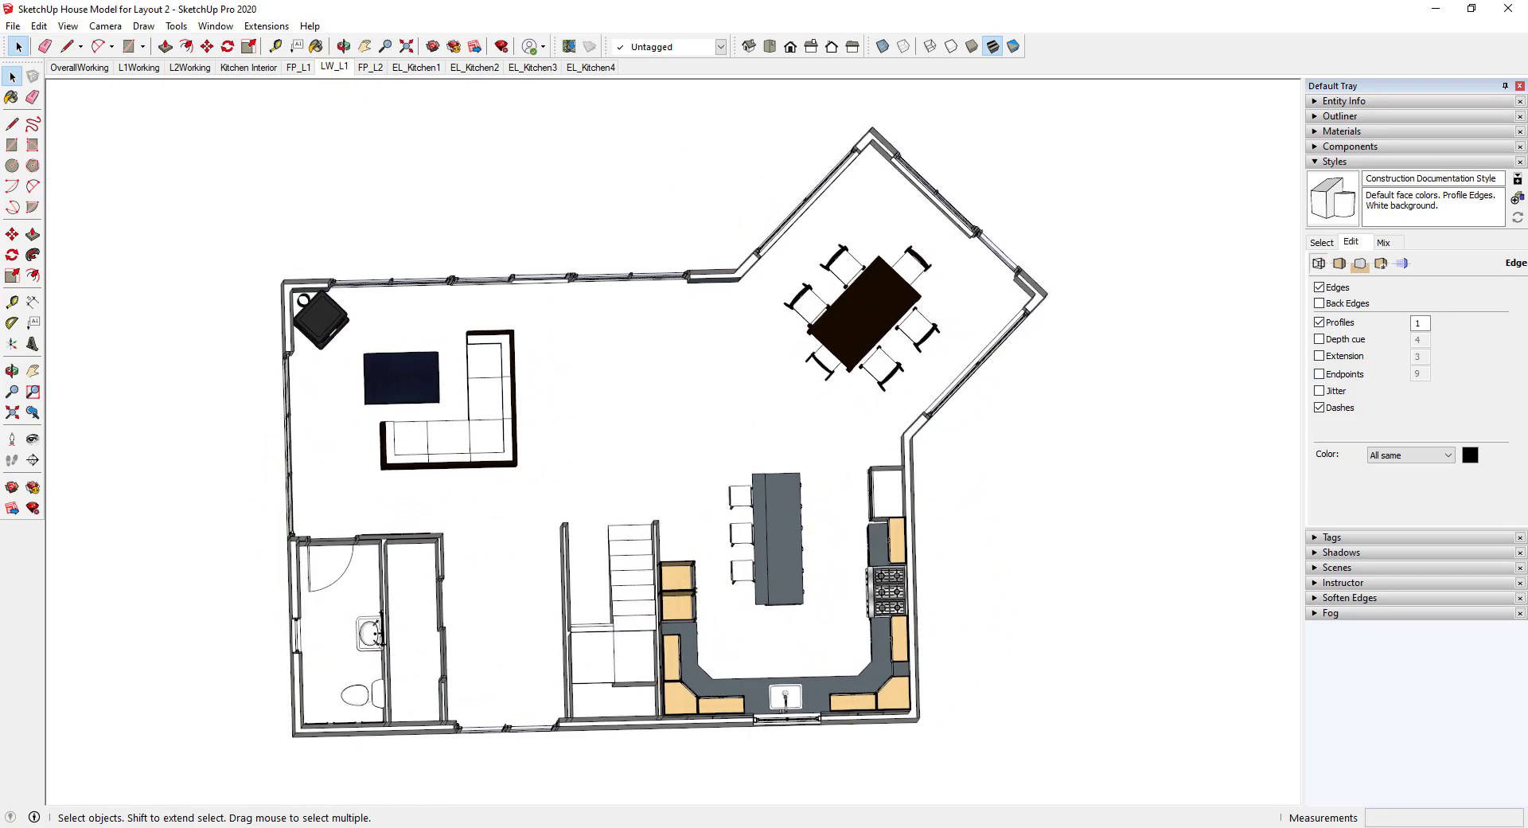
left_click(1318, 538)
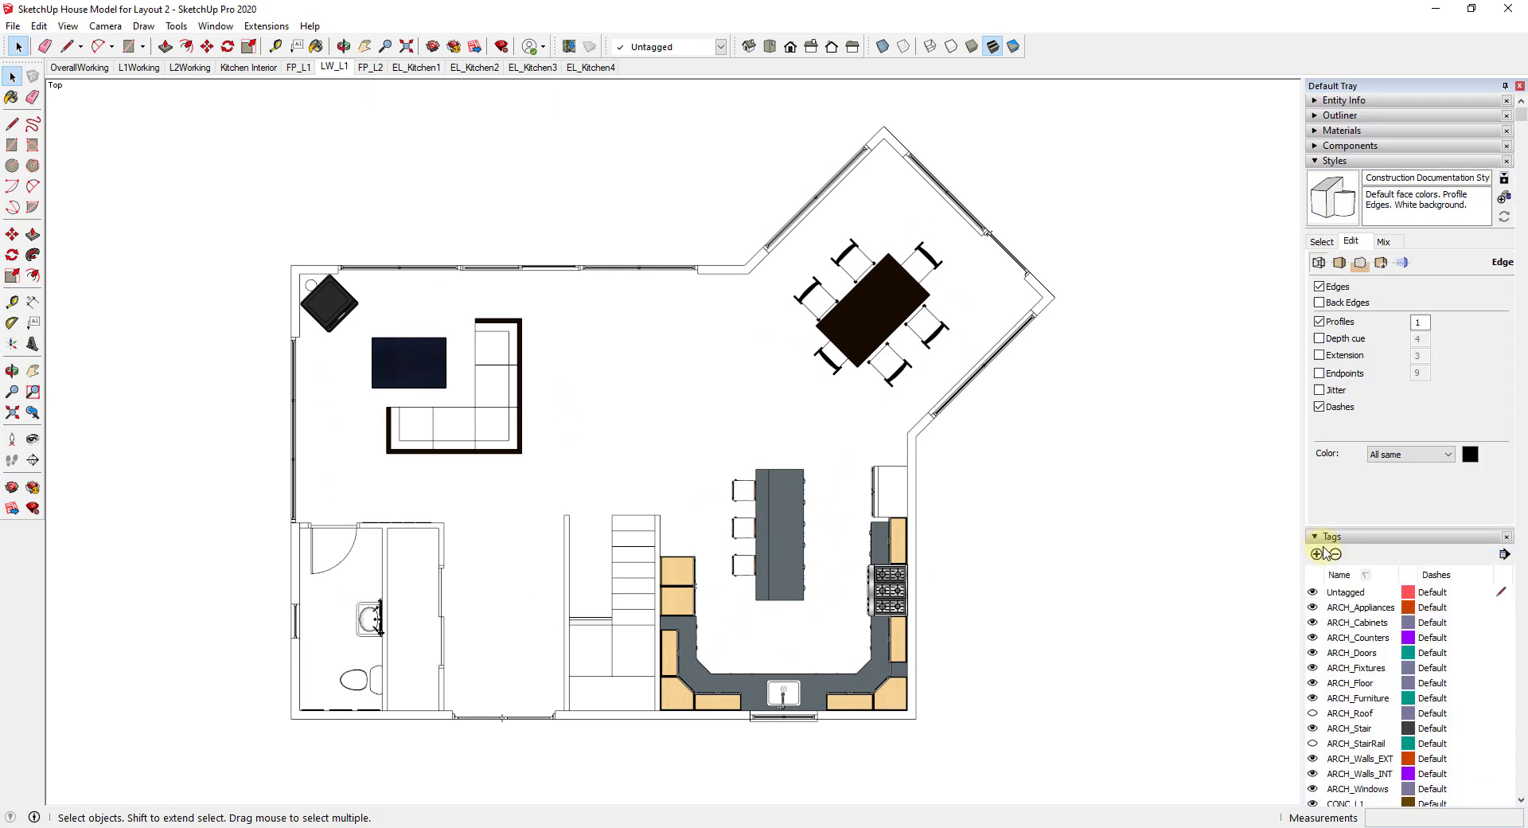
scroll(1368, 562, "down", 3)
left_click(1313, 416)
left_click_drag(1313, 431, 1313, 582)
left_click(1331, 345)
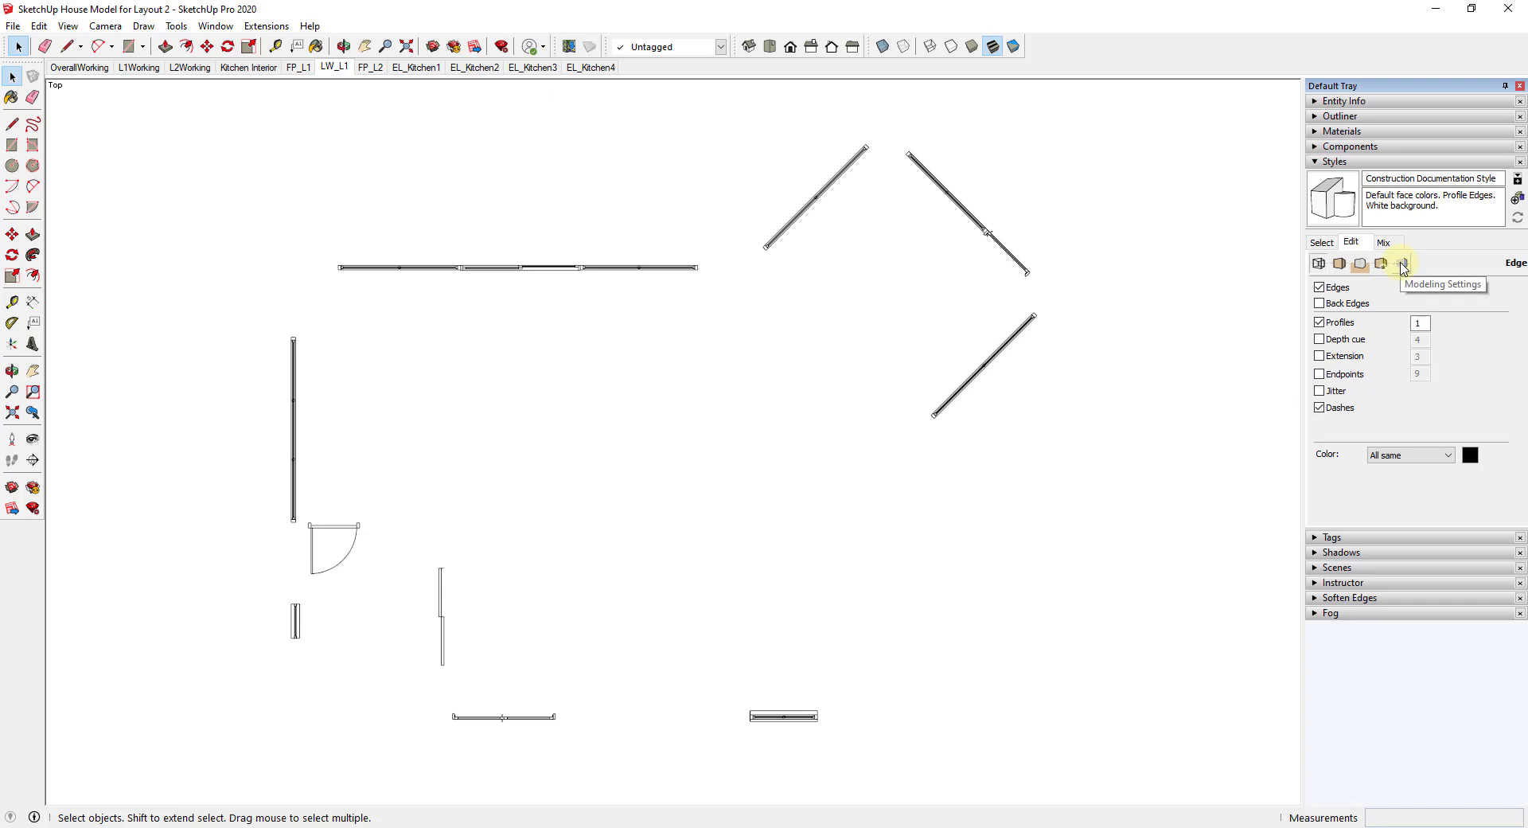
left_click(1402, 264)
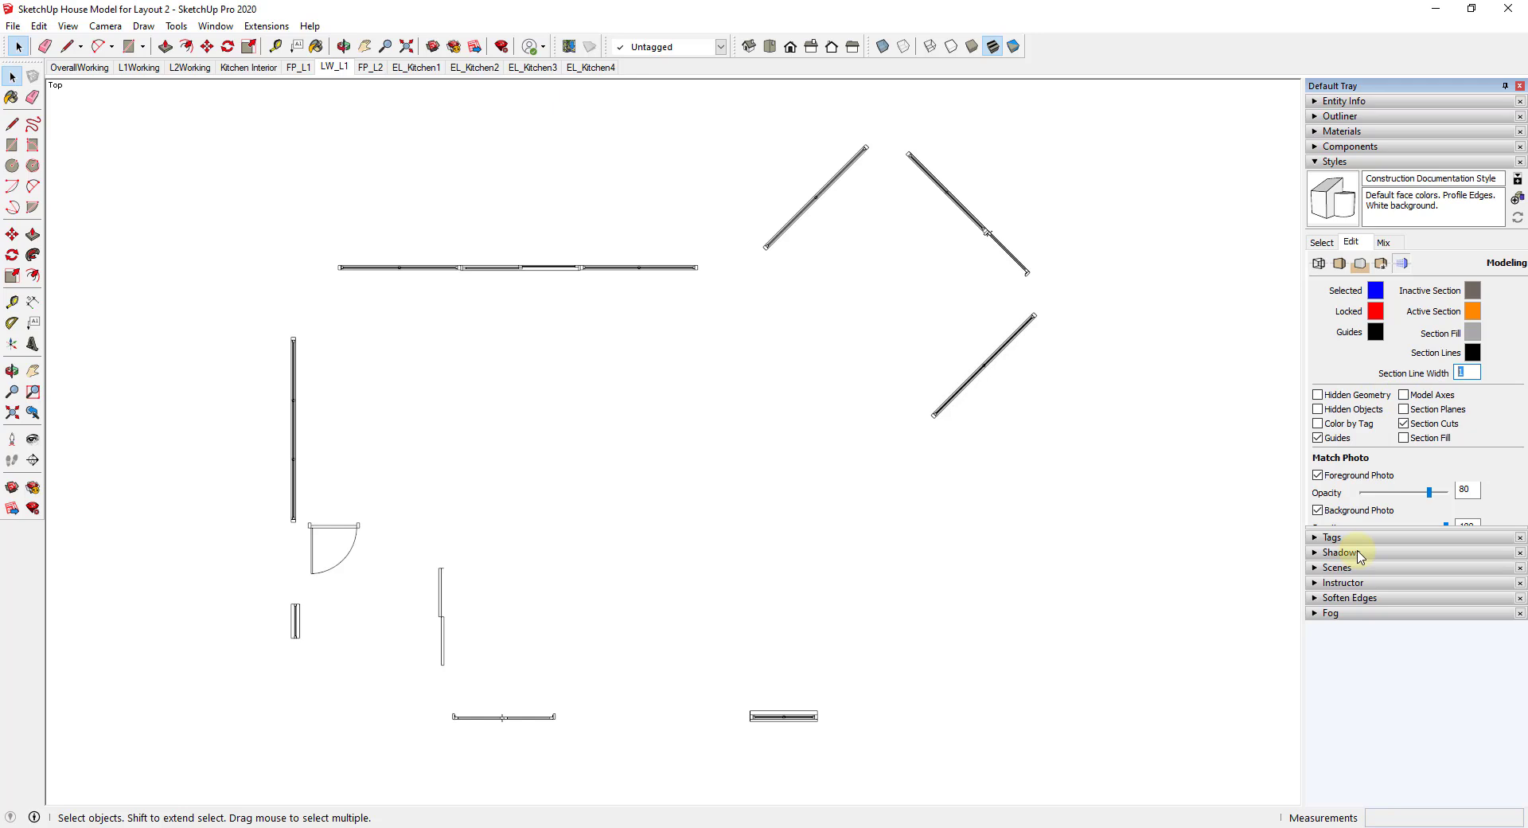
- Change the section line width from 2 to 3 and choose Update on the LW_L1 scene
type("2")
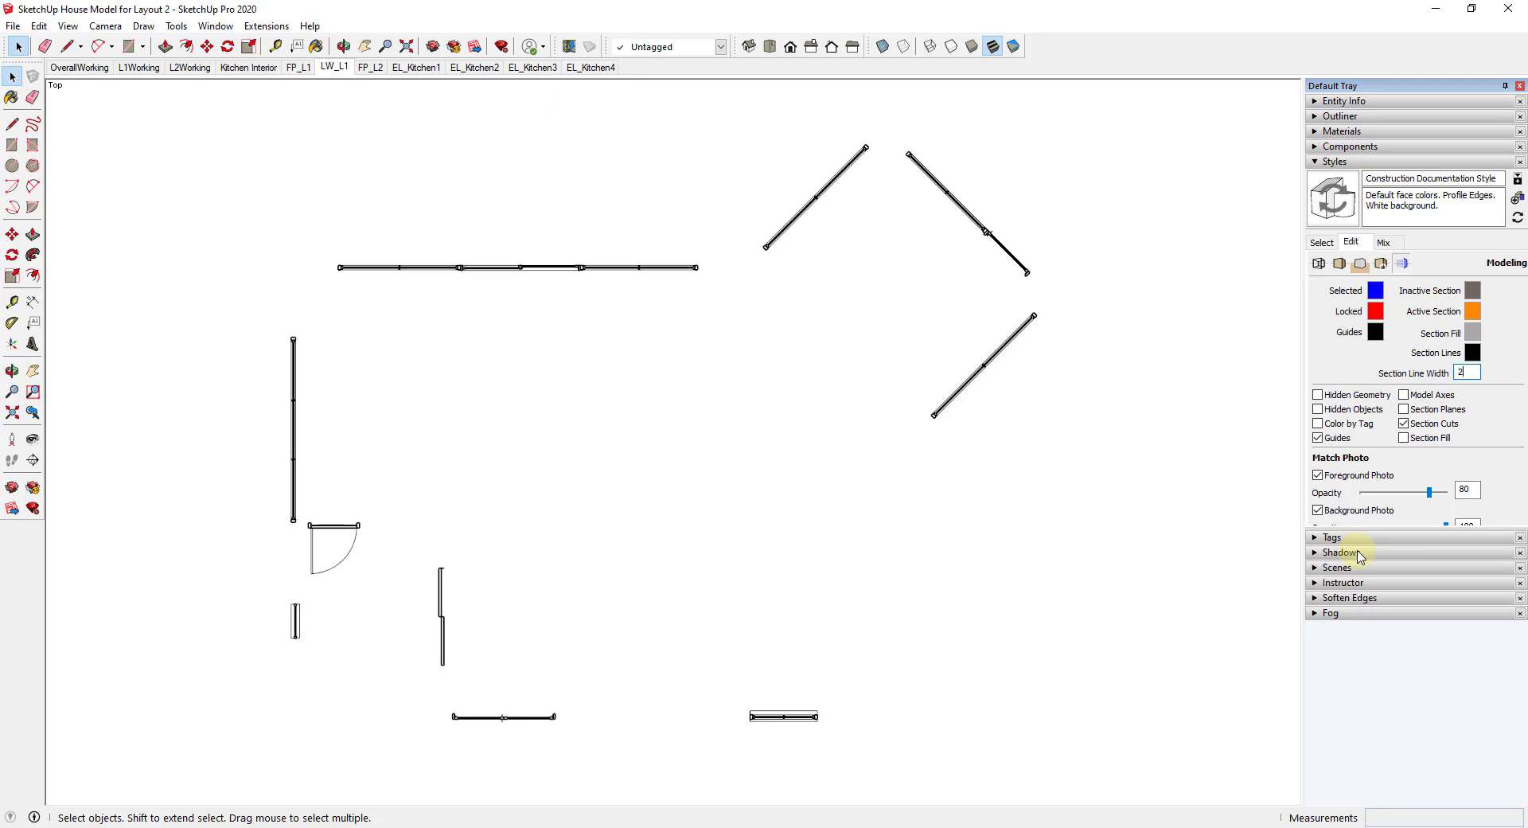
double_click(1467, 372)
type("3")
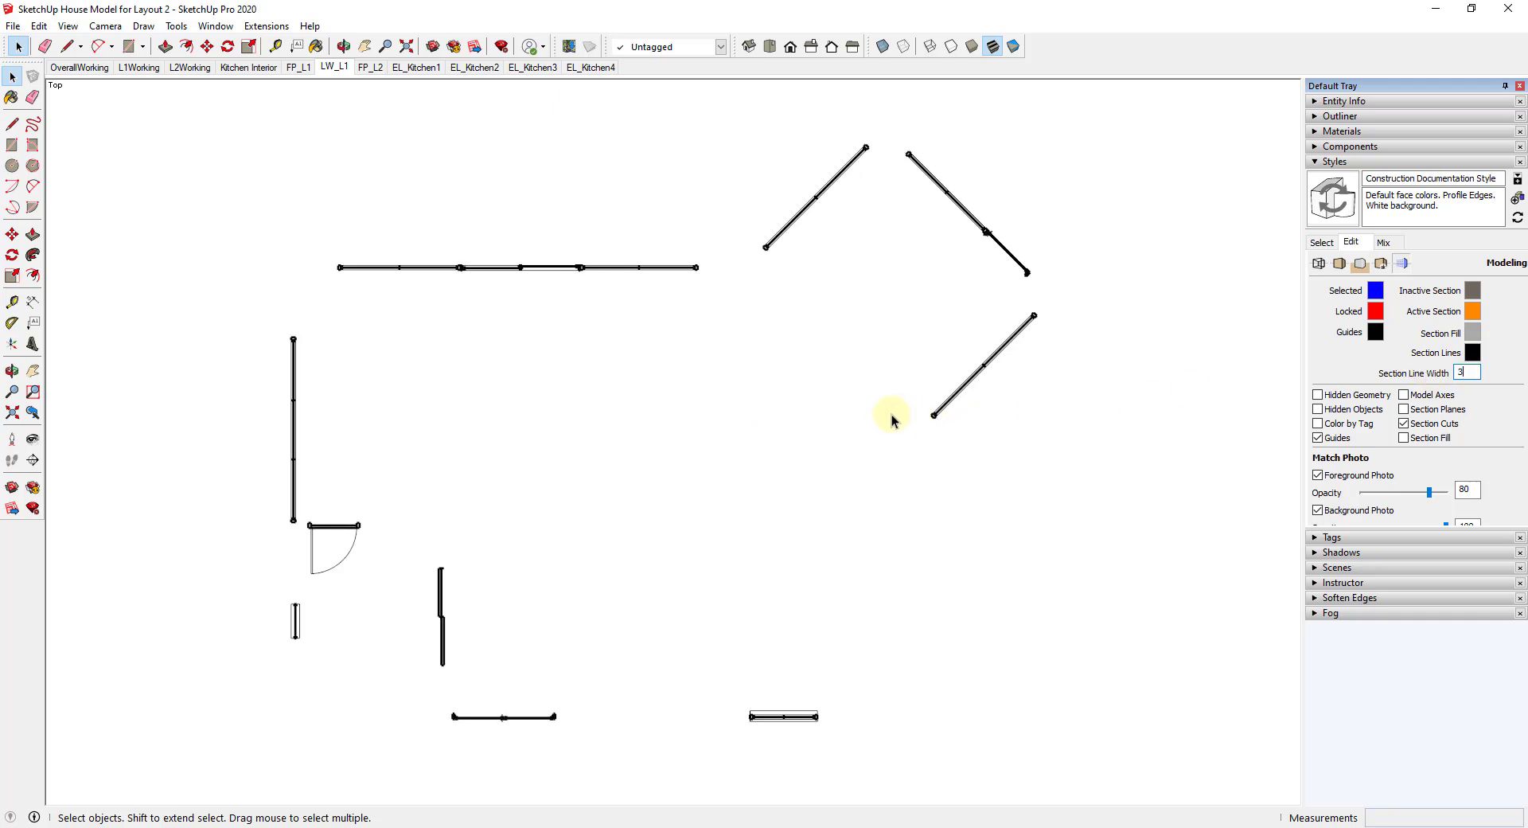
right_click(331, 70)
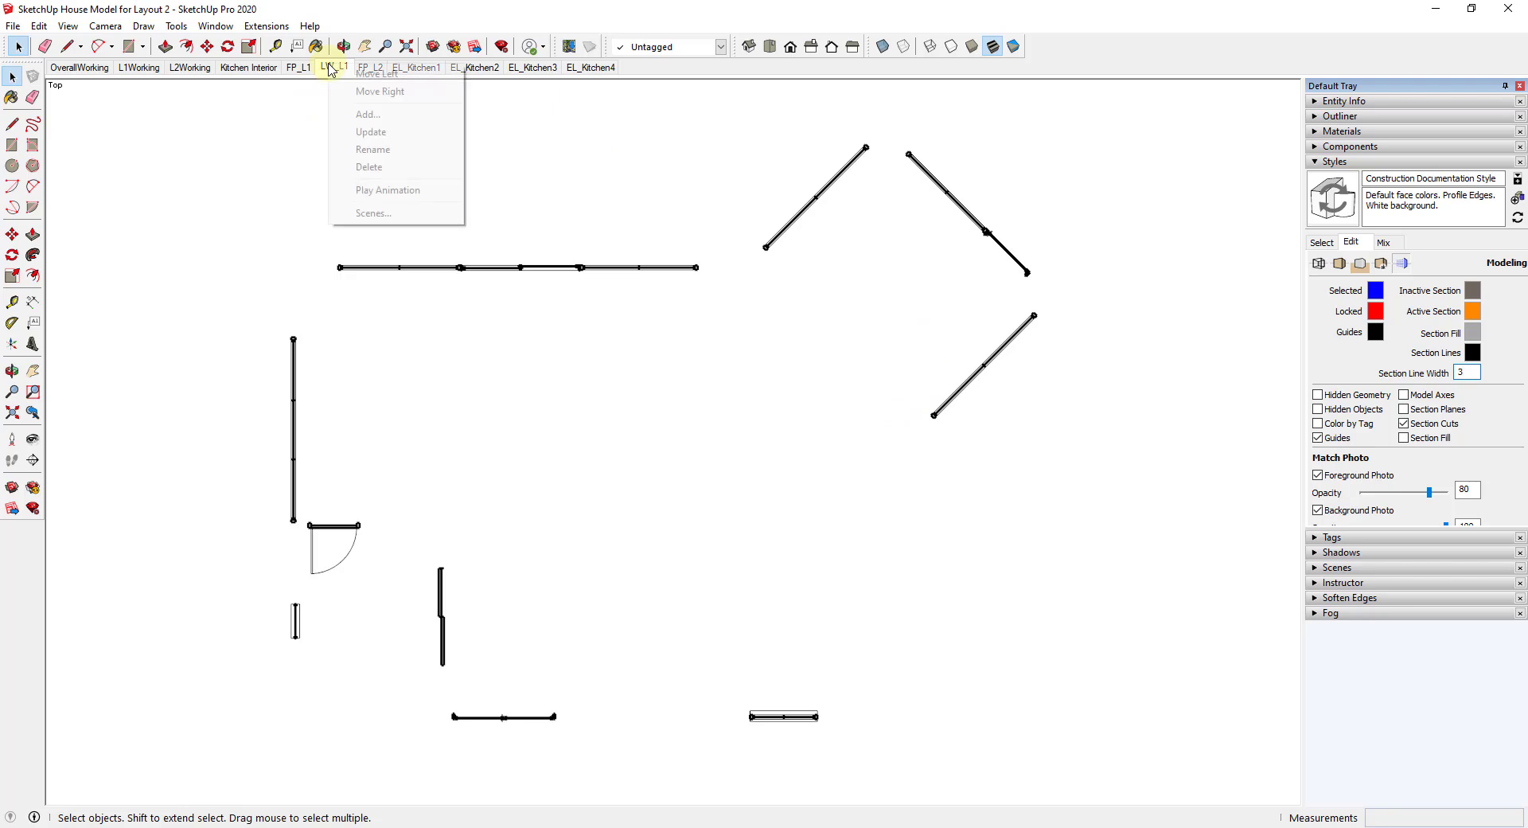
left_click(356, 129)
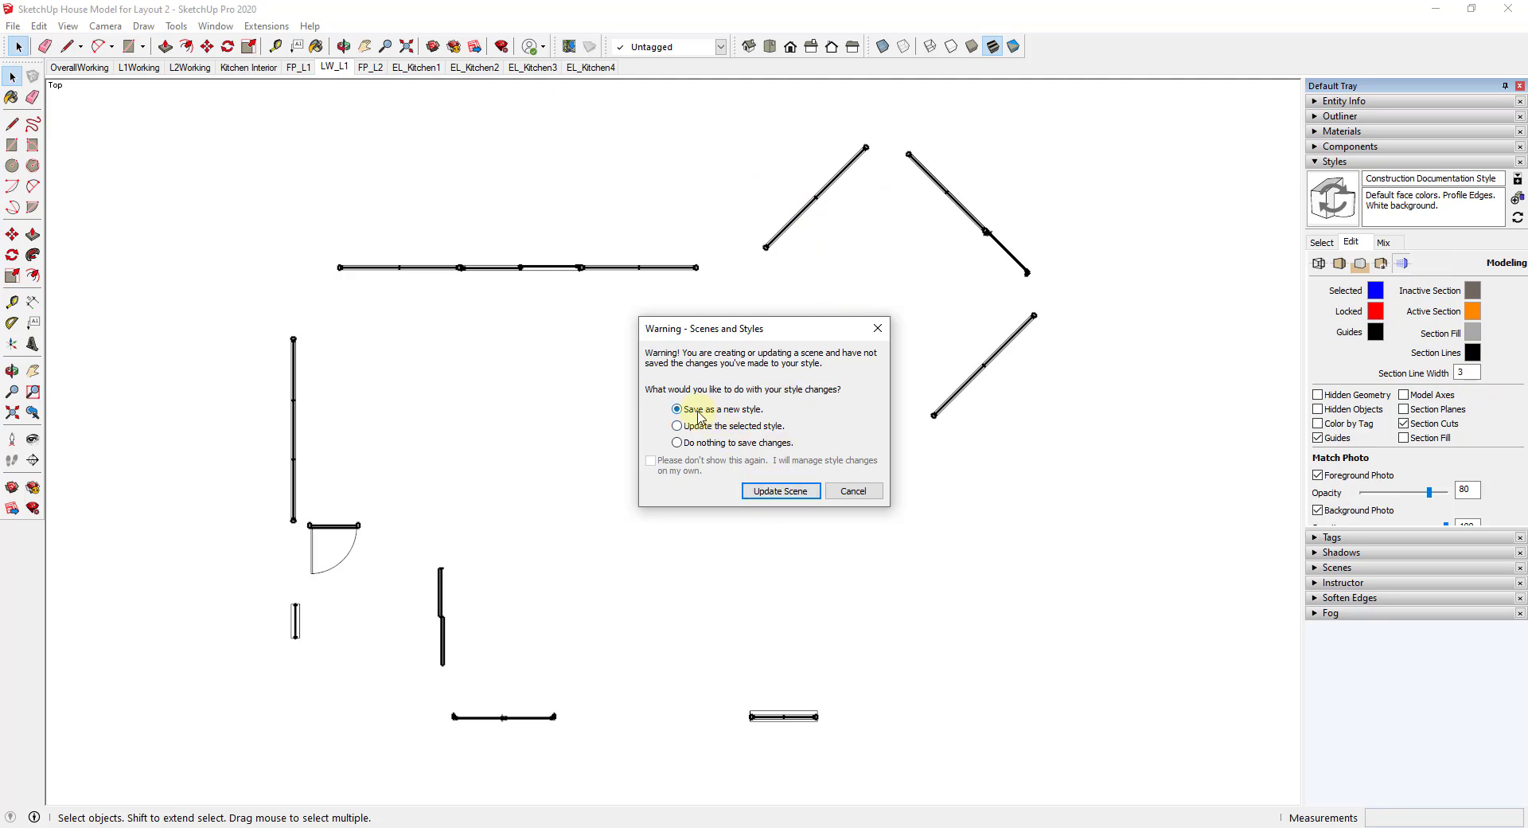
- Save the change as a new style for LW_L1, compare it with FP_L1, then switch to LayOut
left_click(780, 490)
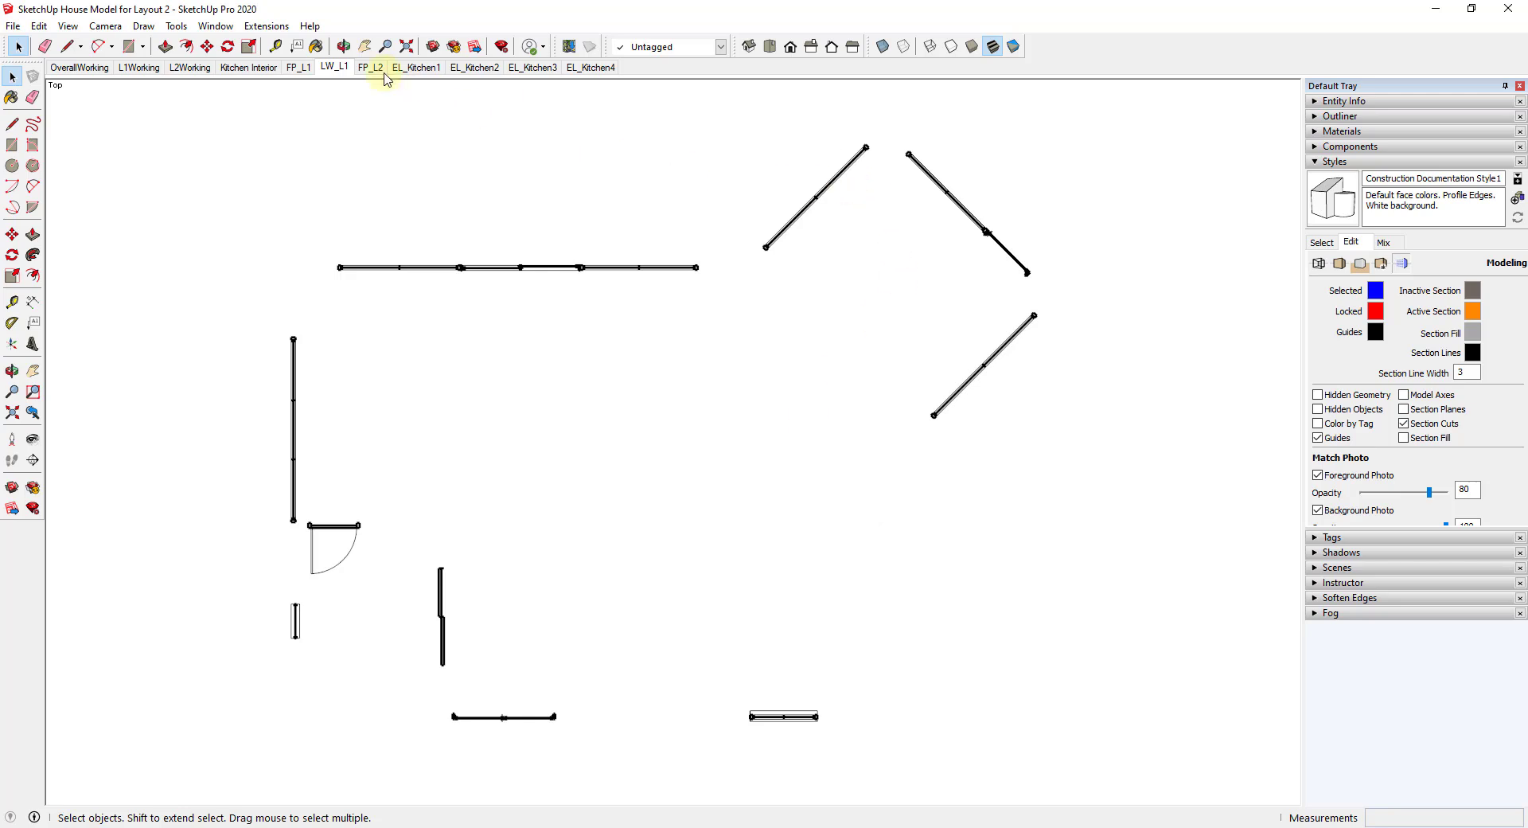
left_click(296, 67)
left_click(332, 67)
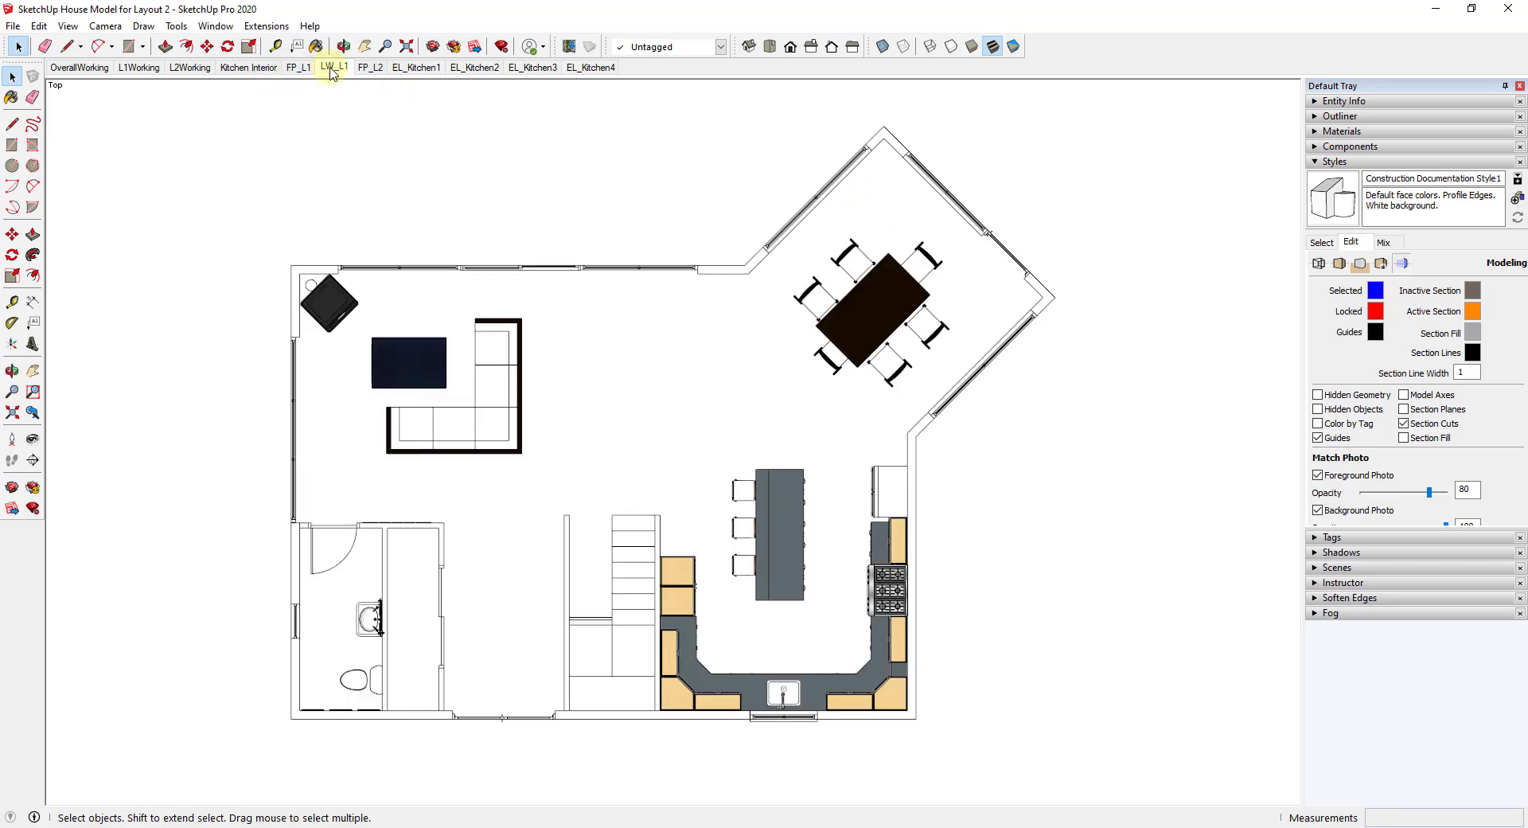
left_click(298, 70)
left_click(328, 69)
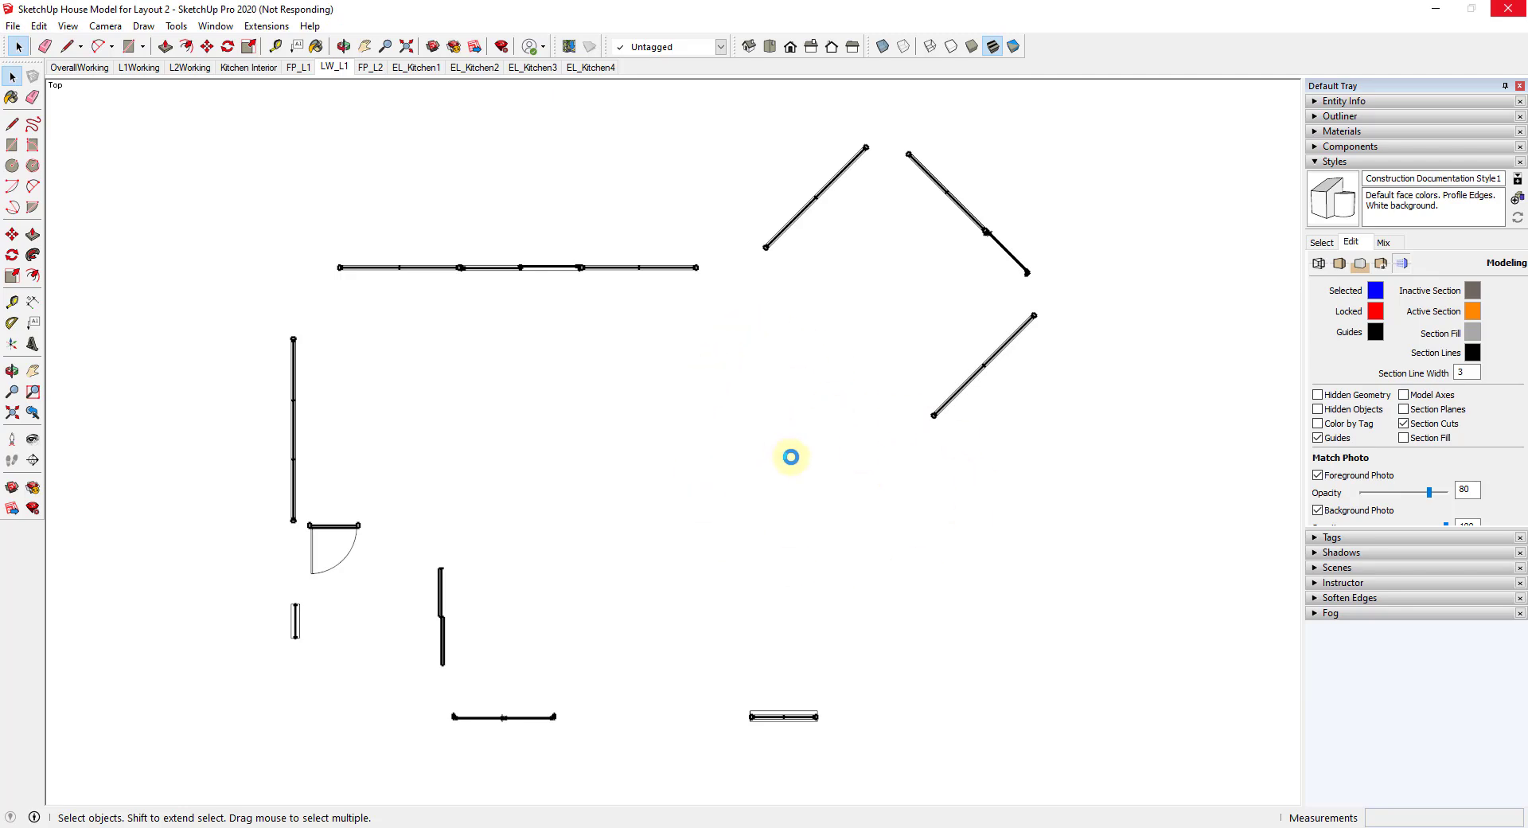
key("alt+Tab")
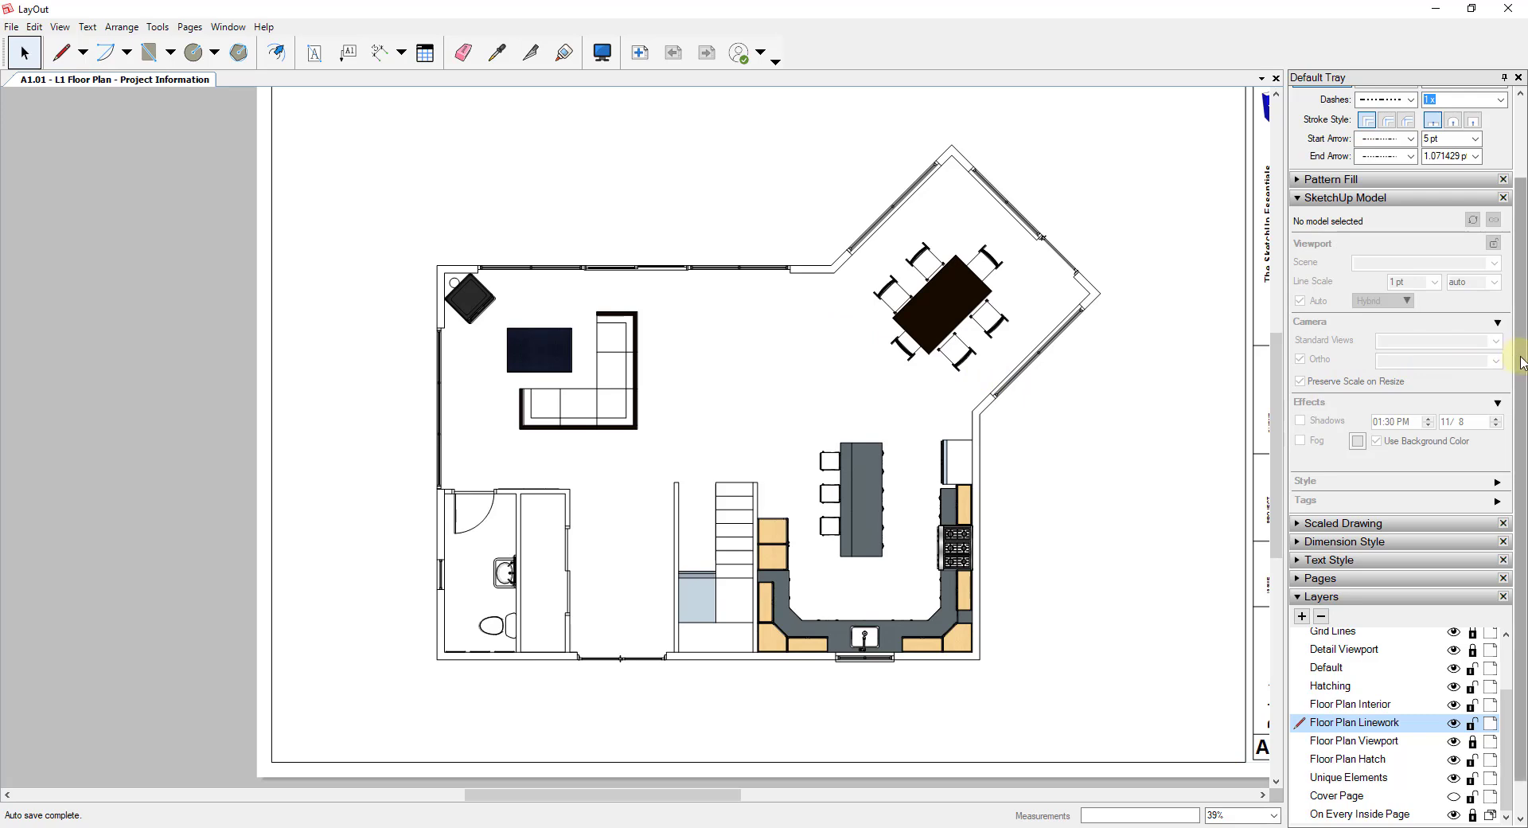
scroll(1523, 362, "down", 1)
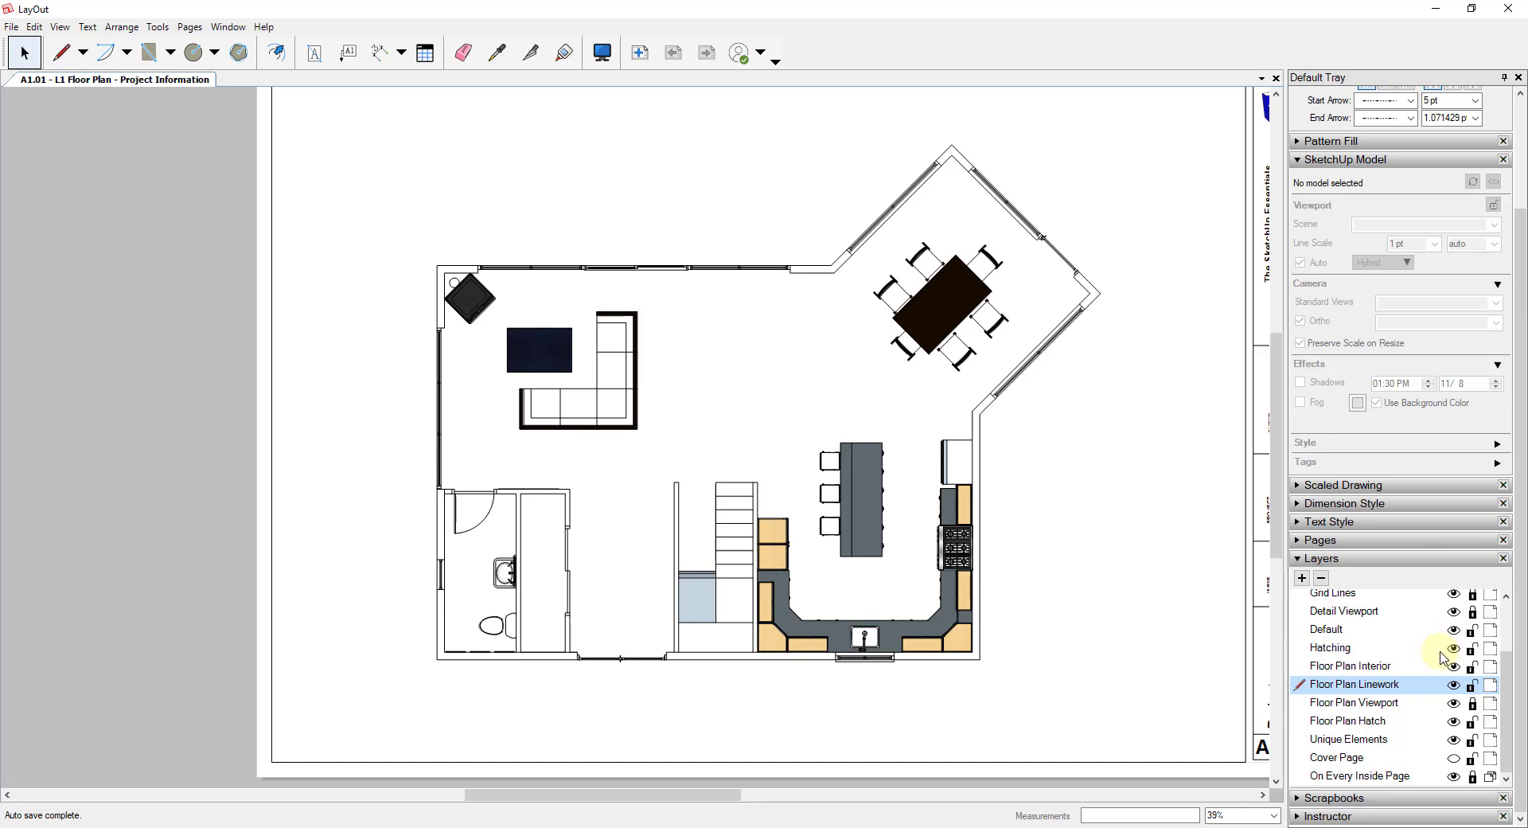
left_click(1365, 705)
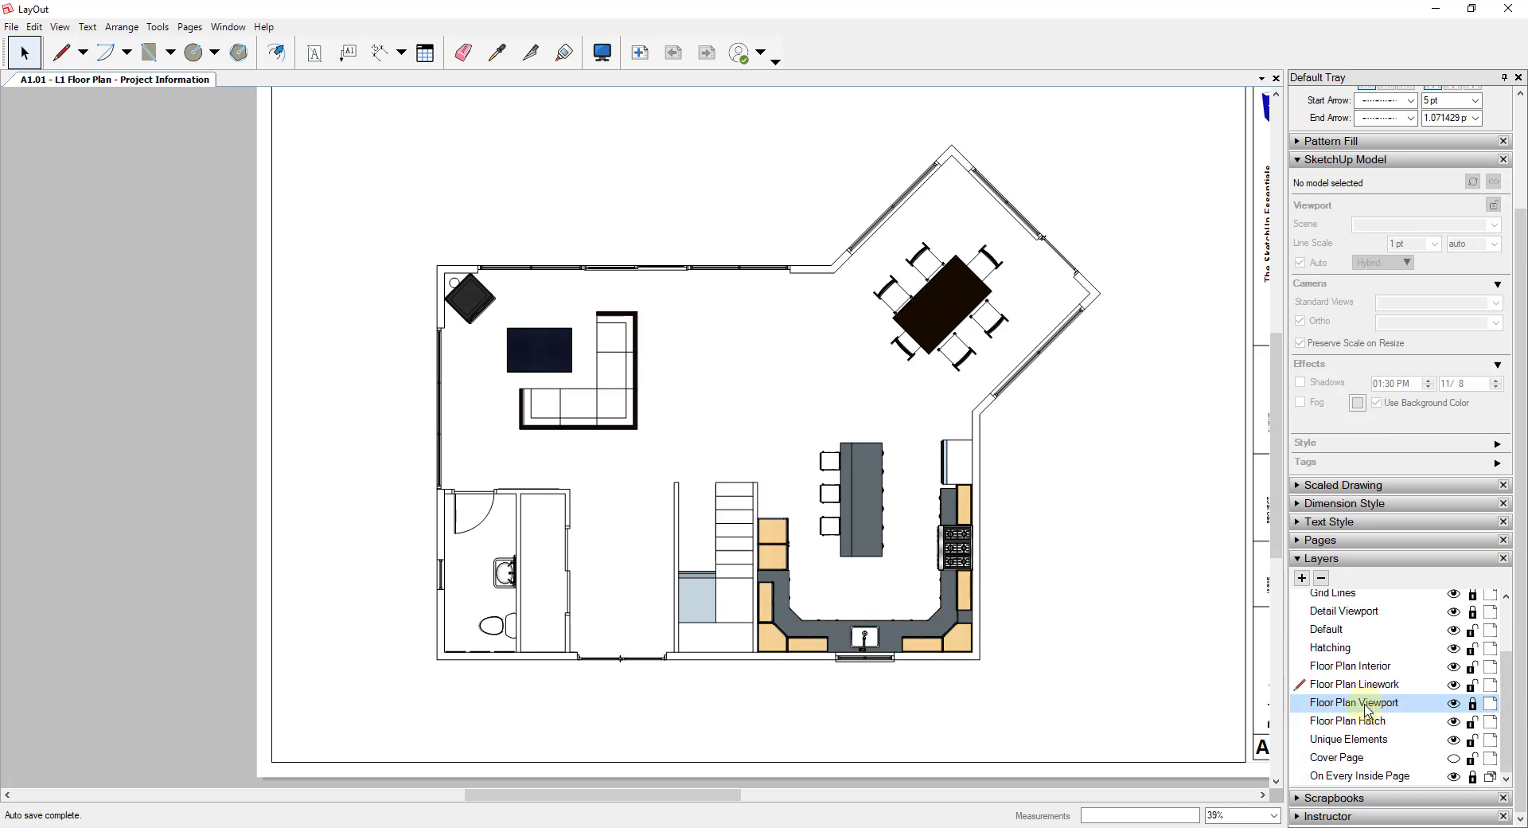
- Check the Floor Plan Viewport layer's visibility, then unlock it and make it current
left_click(1455, 704)
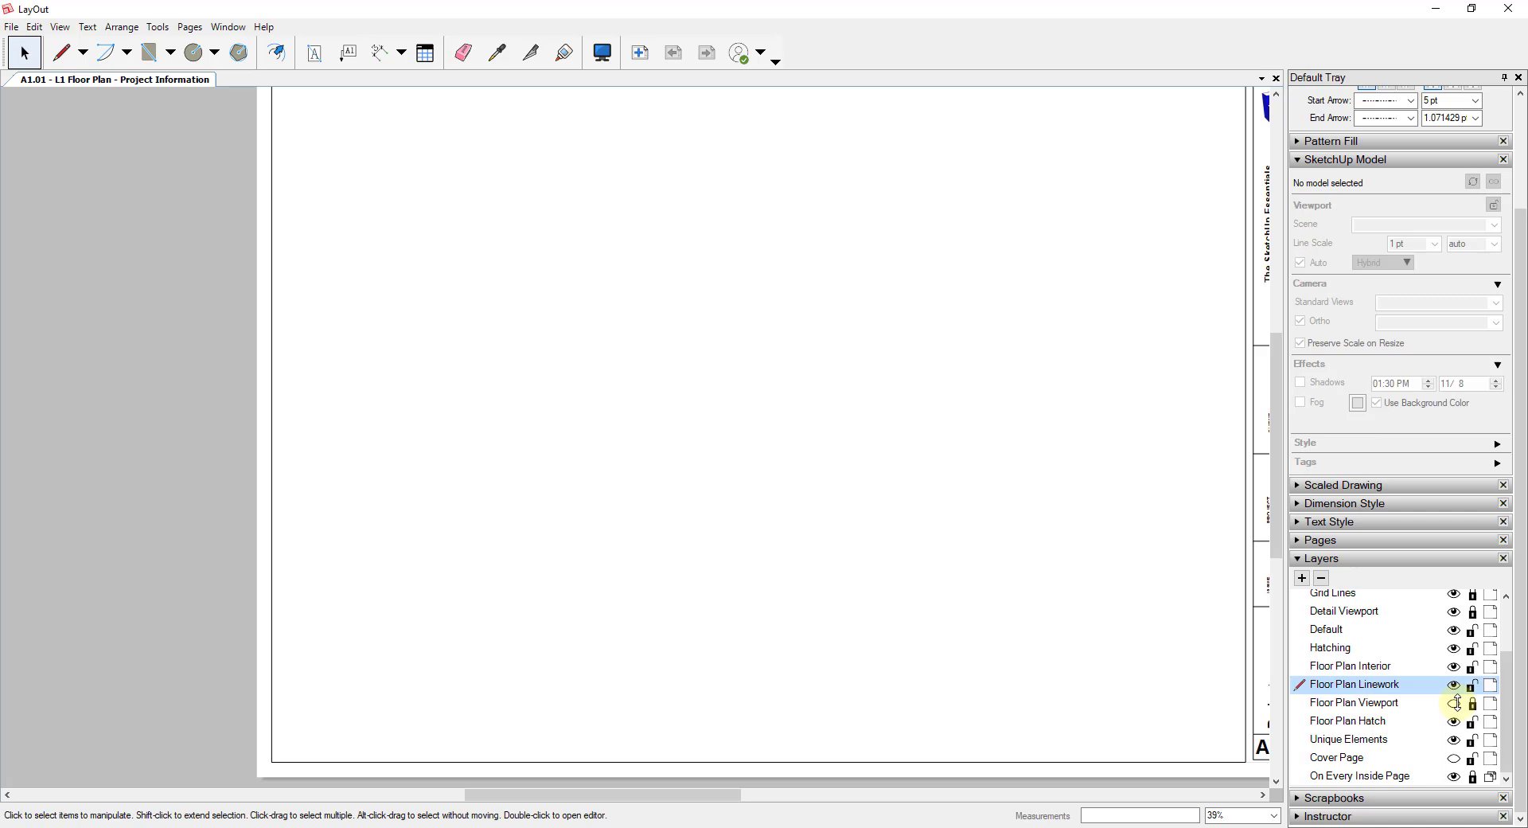
left_click(1455, 703)
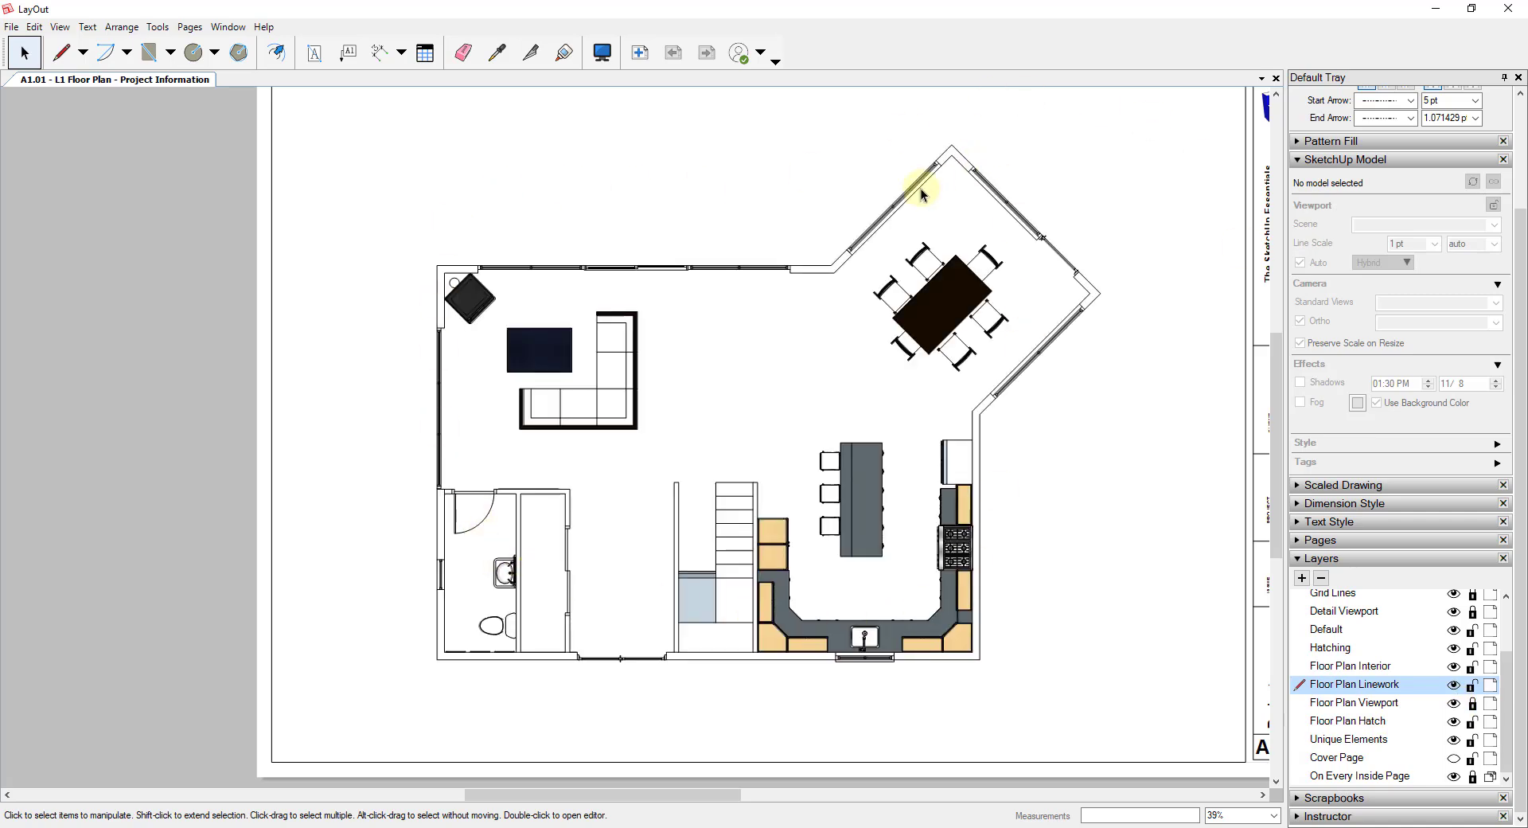
left_click(1455, 703)
left_click(1455, 703)
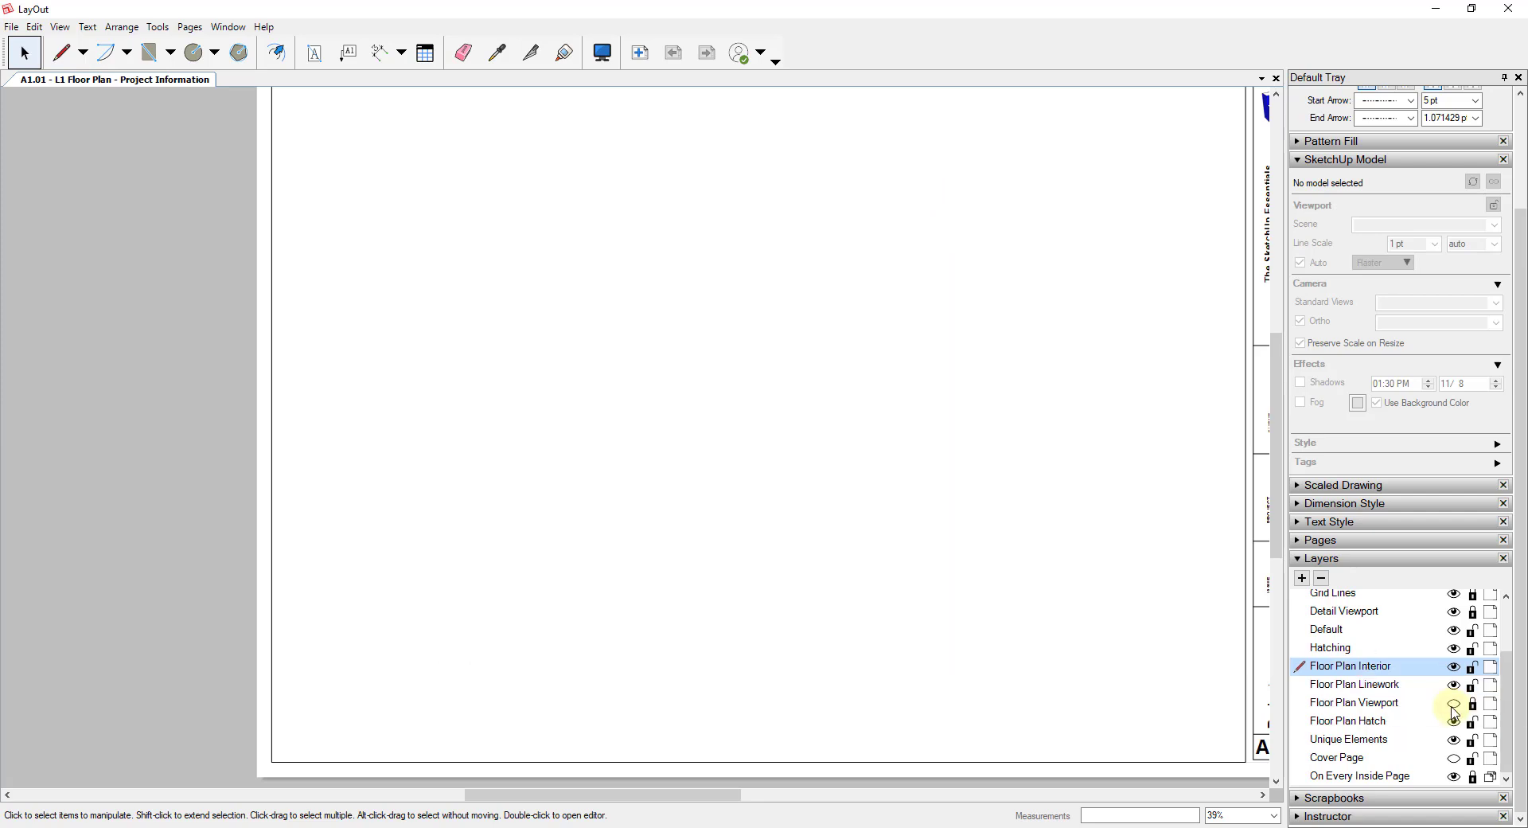
left_click(1454, 705)
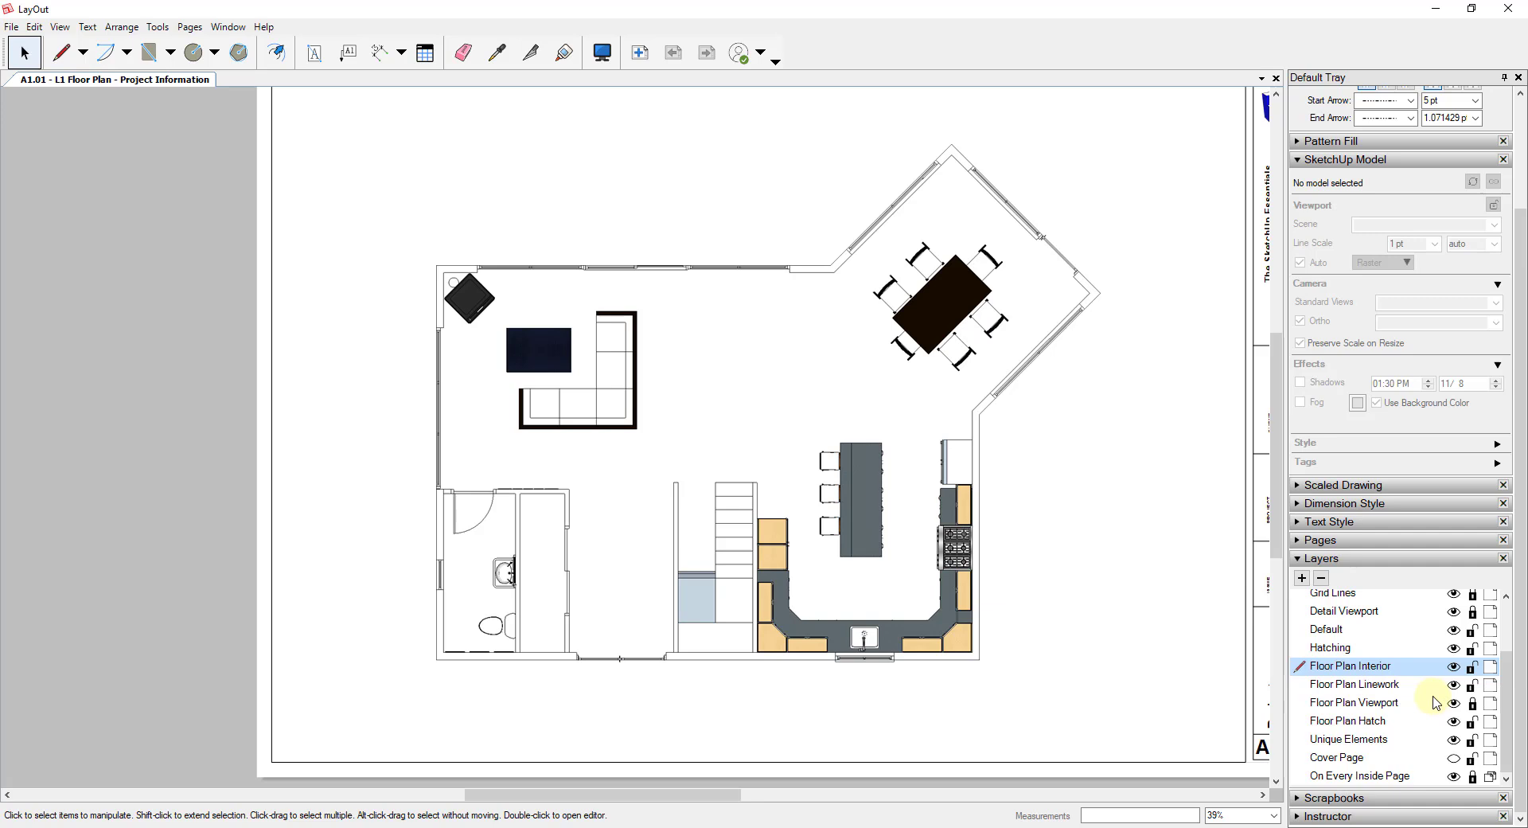
left_click(1436, 702)
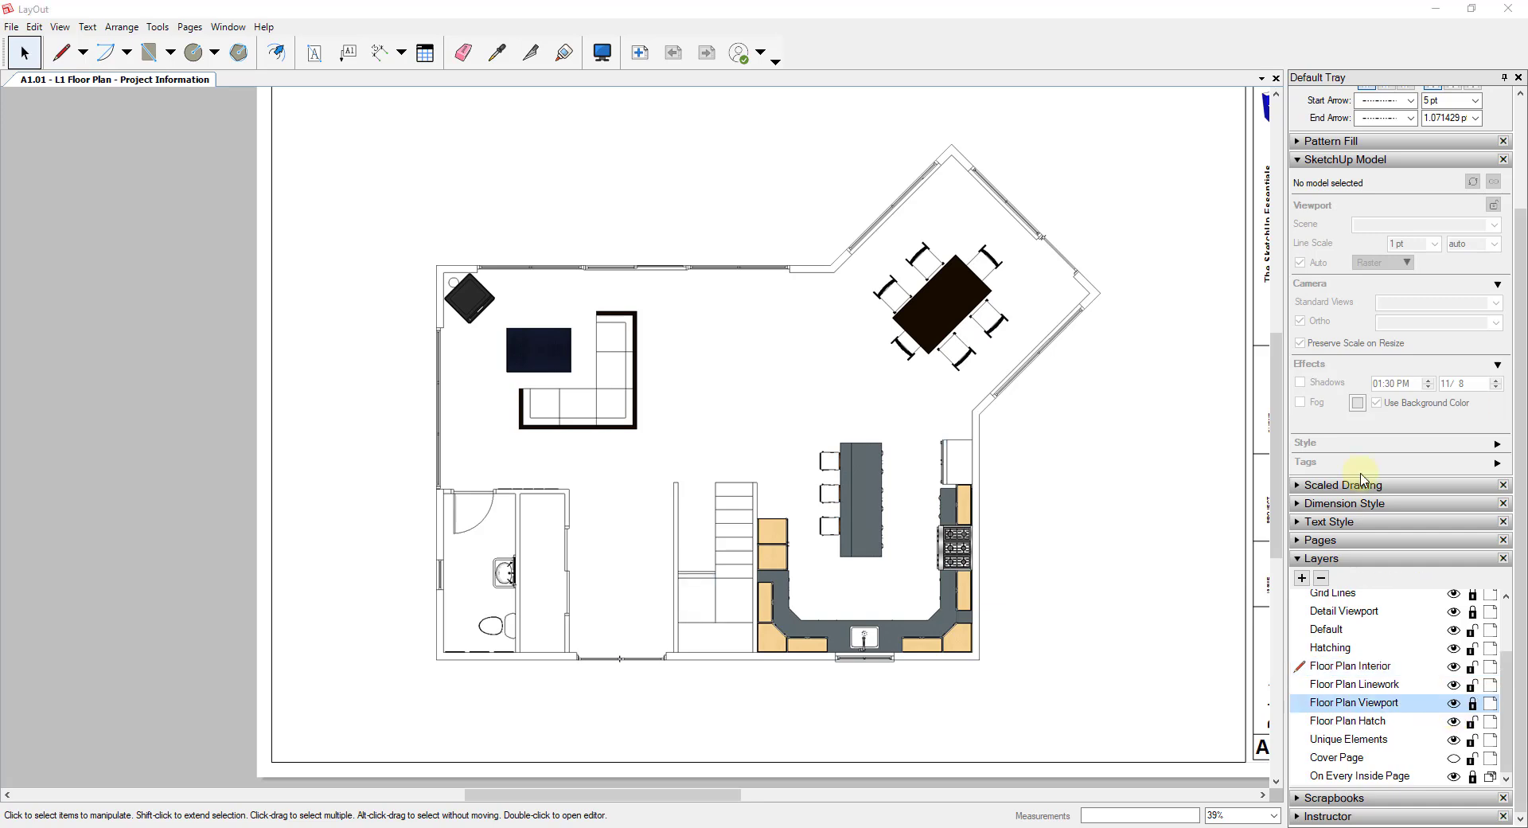
left_click(1473, 706)
- Copy the floor plan viewport and deselect it
left_click(977, 404)
right_click(977, 405)
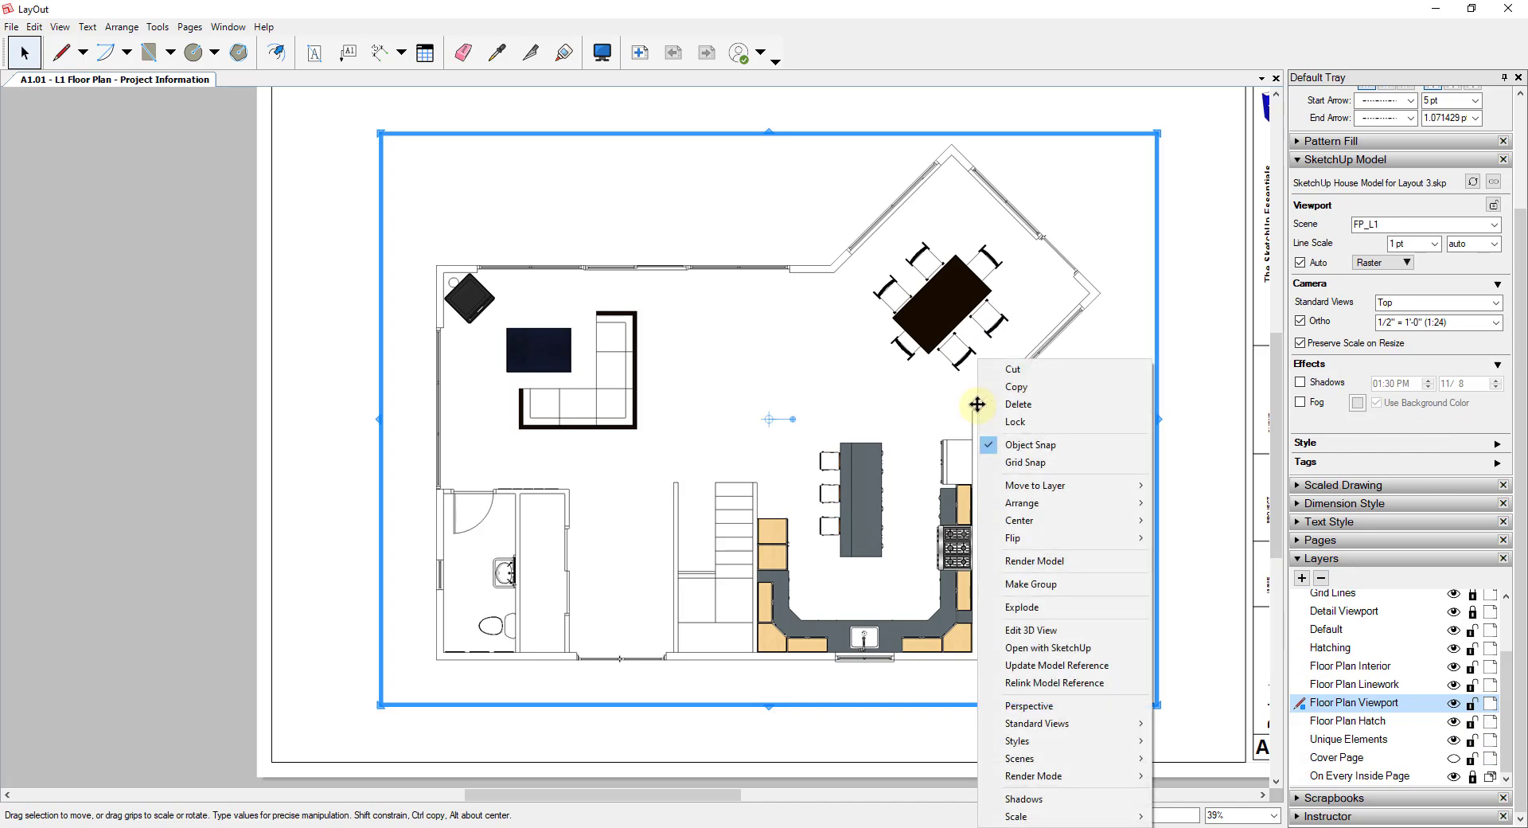
left_click(1016, 387)
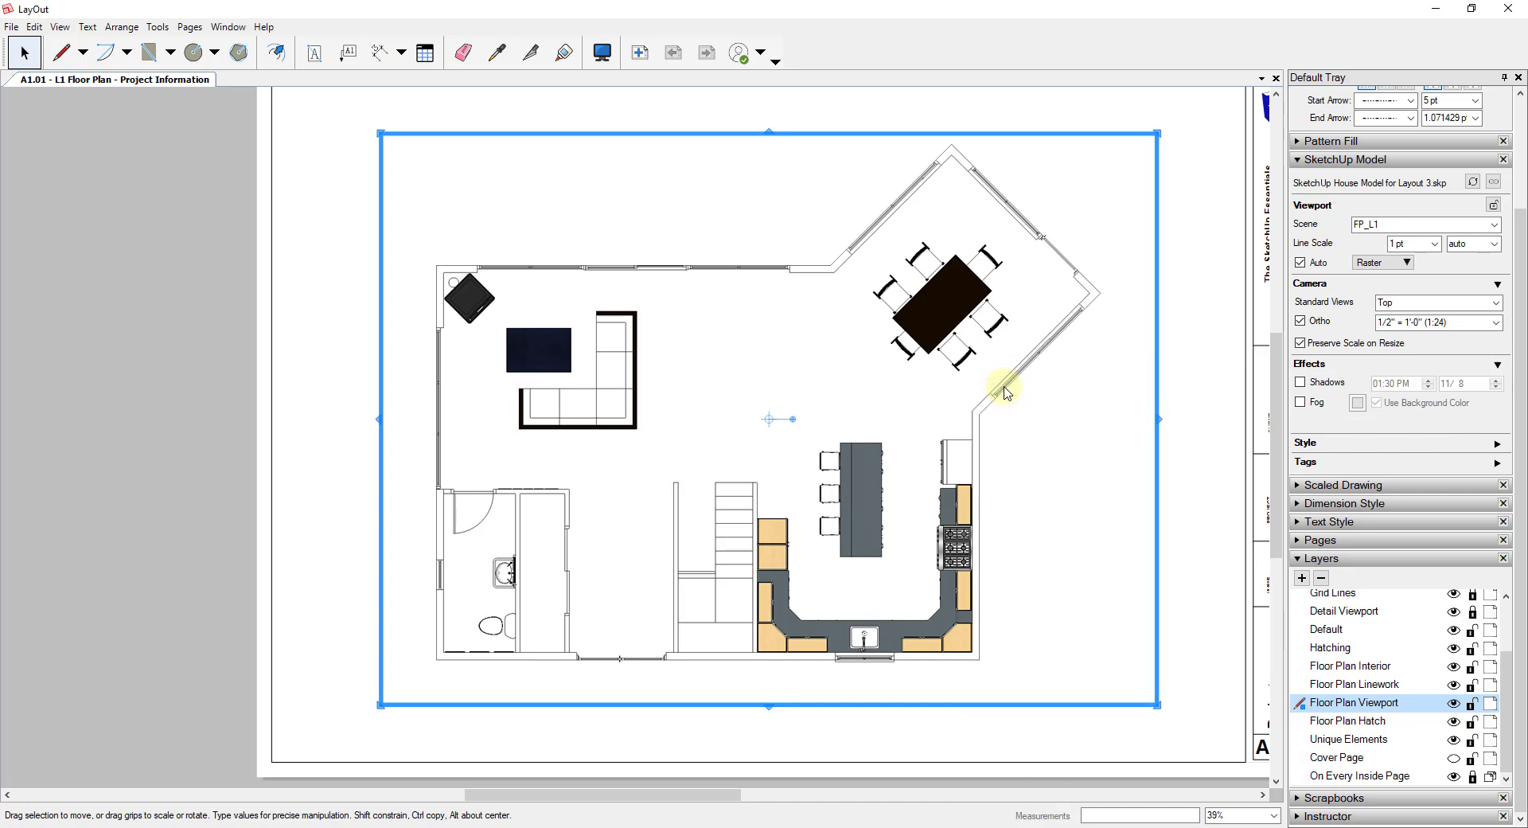
key("Escape")
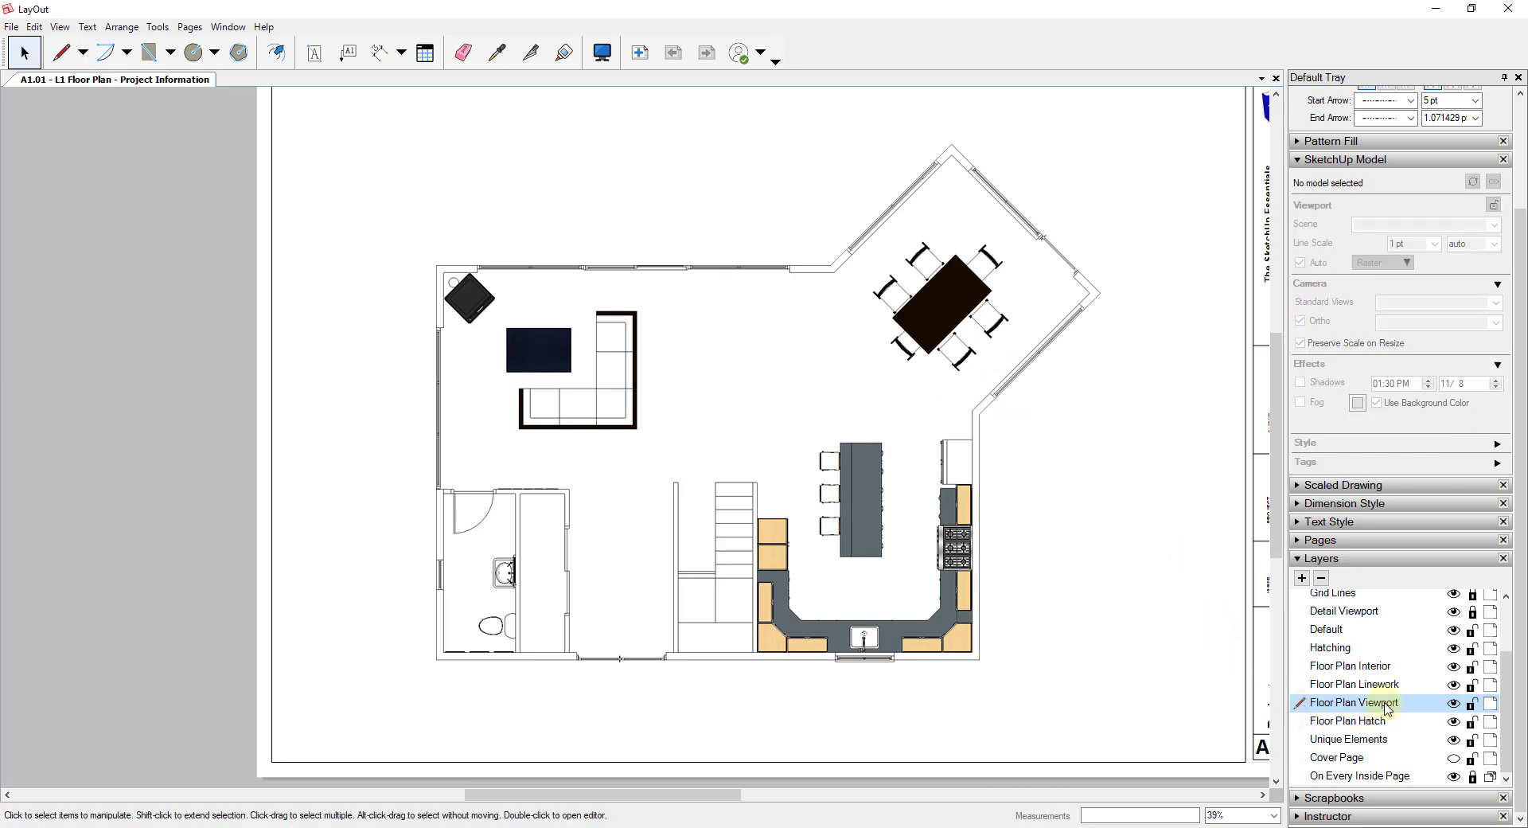
- Lock Floor Plan Viewport and Paste to Current Layer onto Floor Plan Linework
left_click(1474, 706)
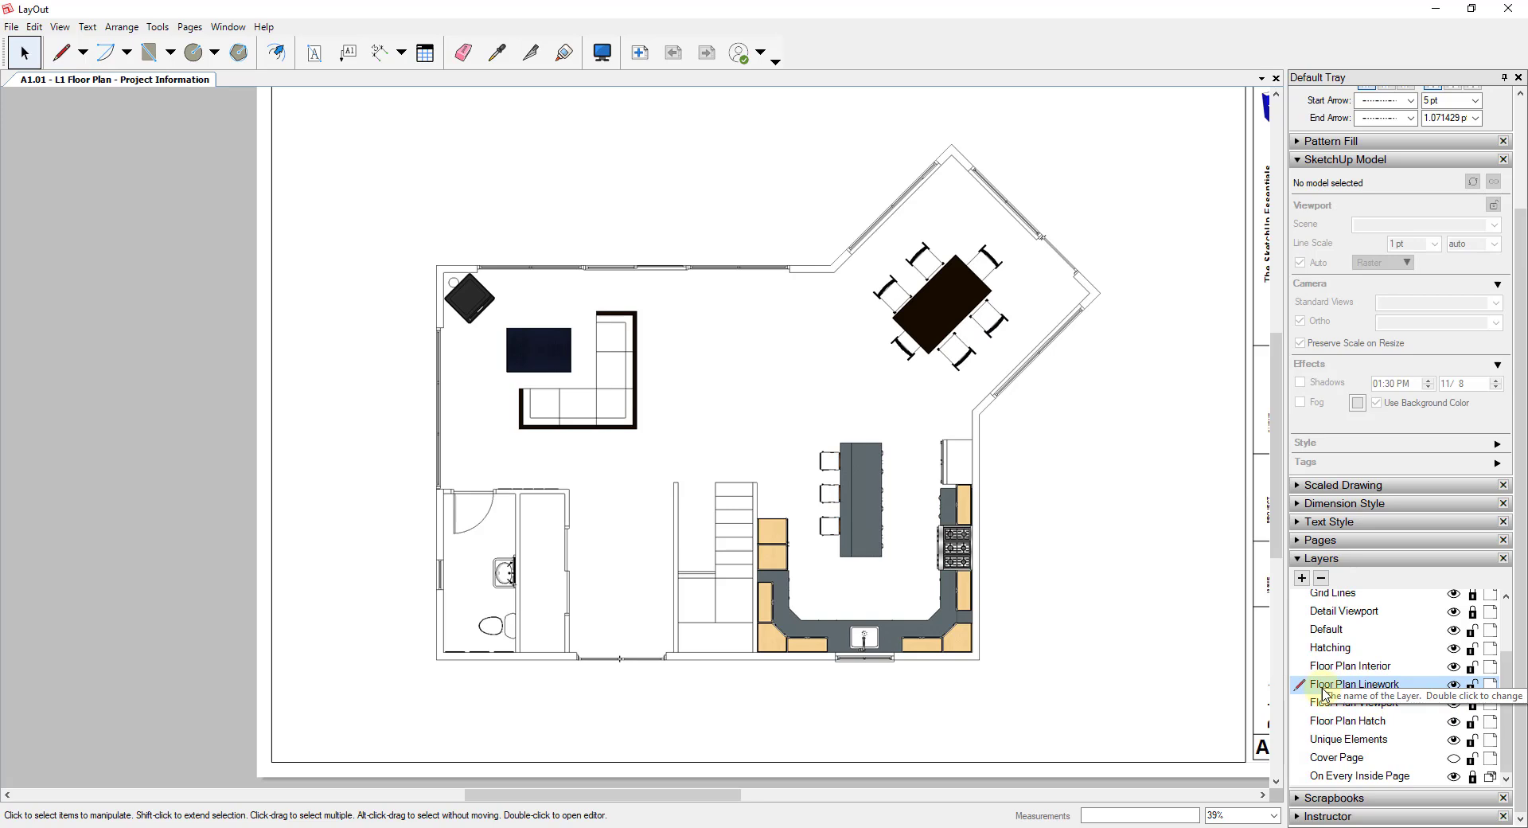
left_click(34, 26)
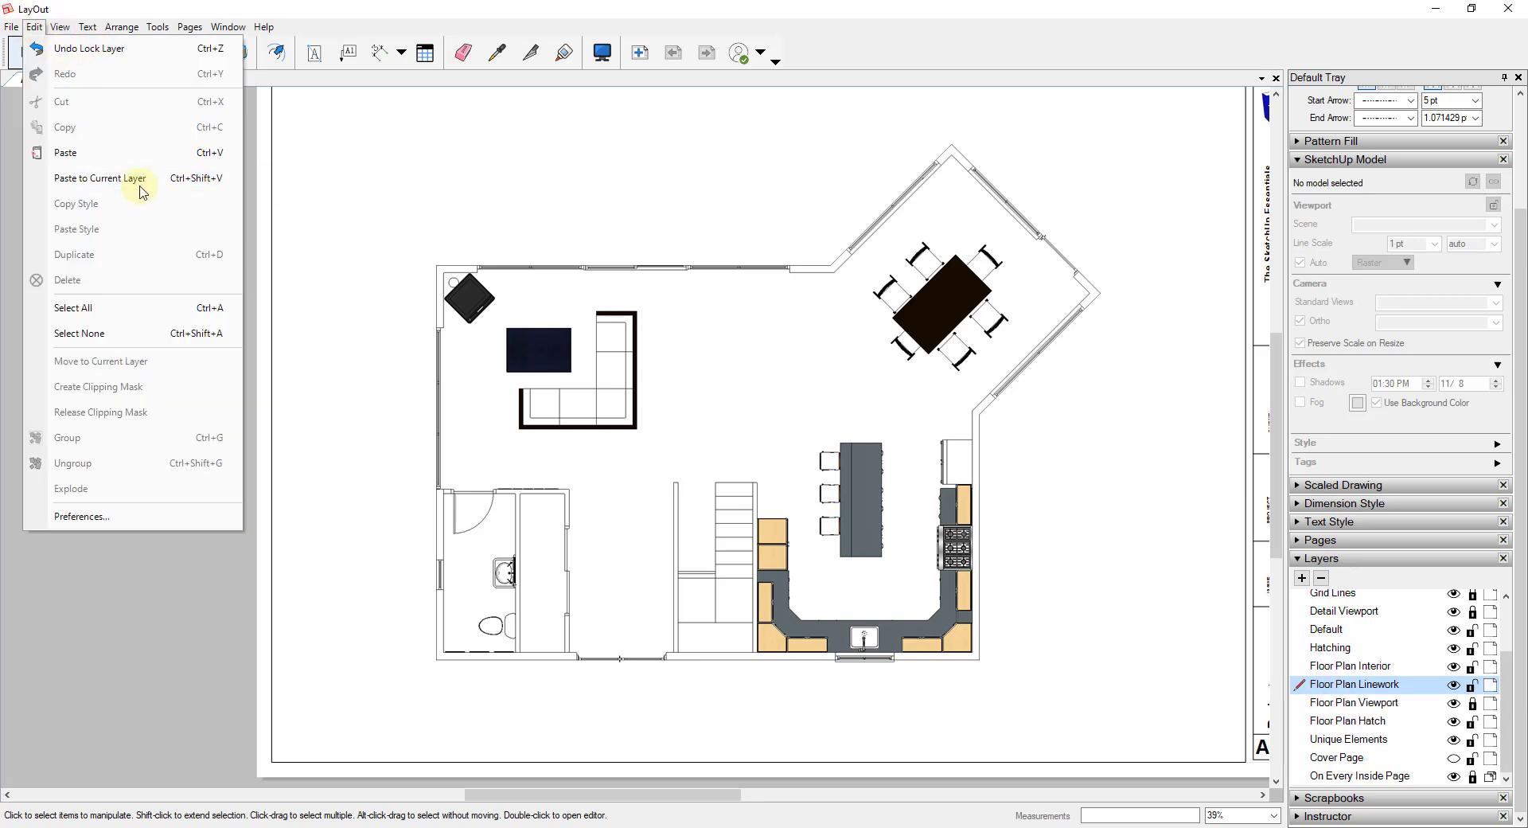
left_click(141, 180)
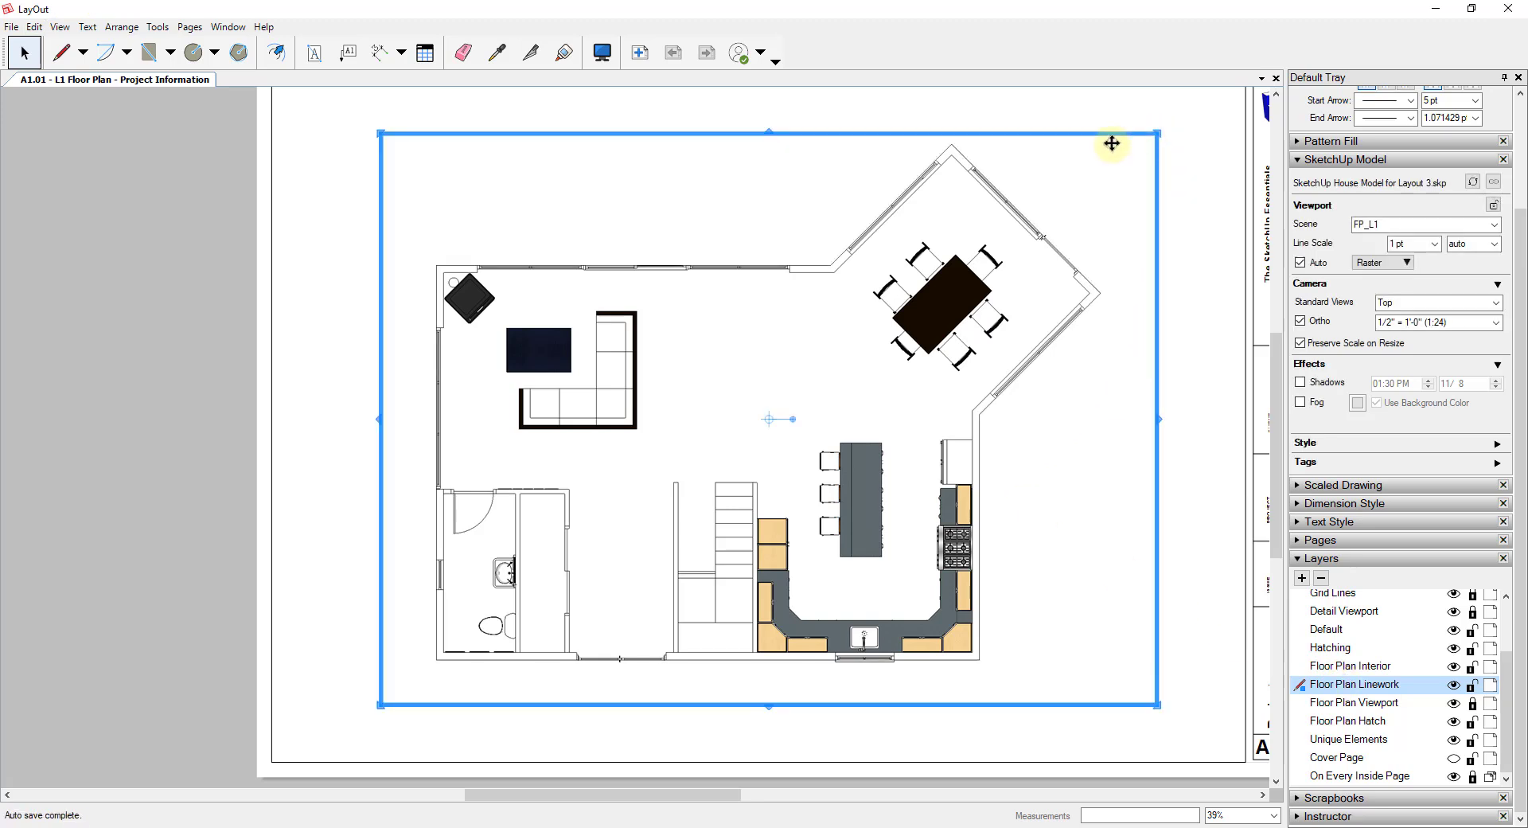
left_click_drag(1106, 150, 1086, 175)
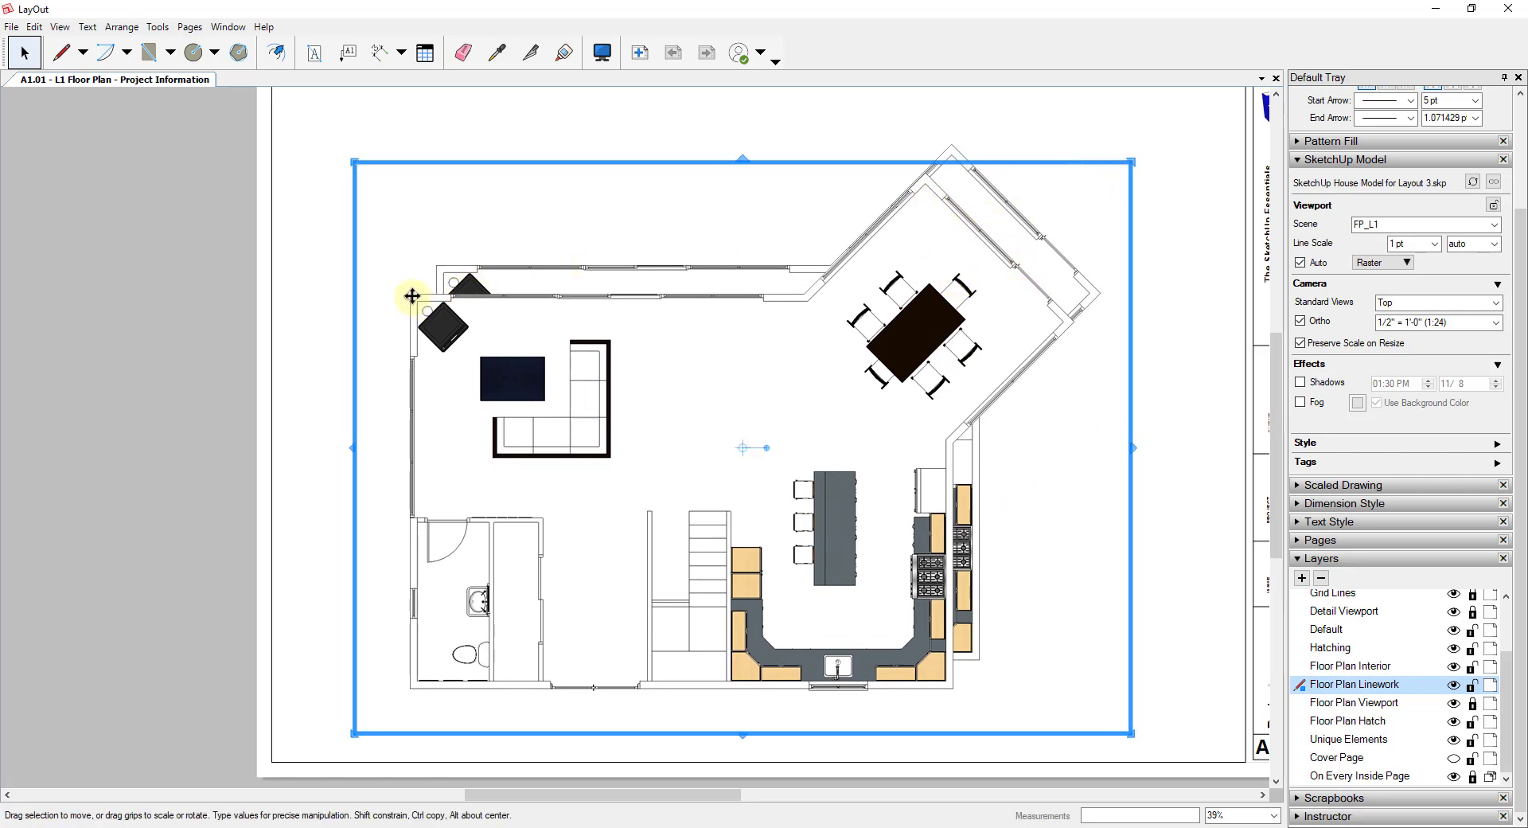
key("ctrl+z")
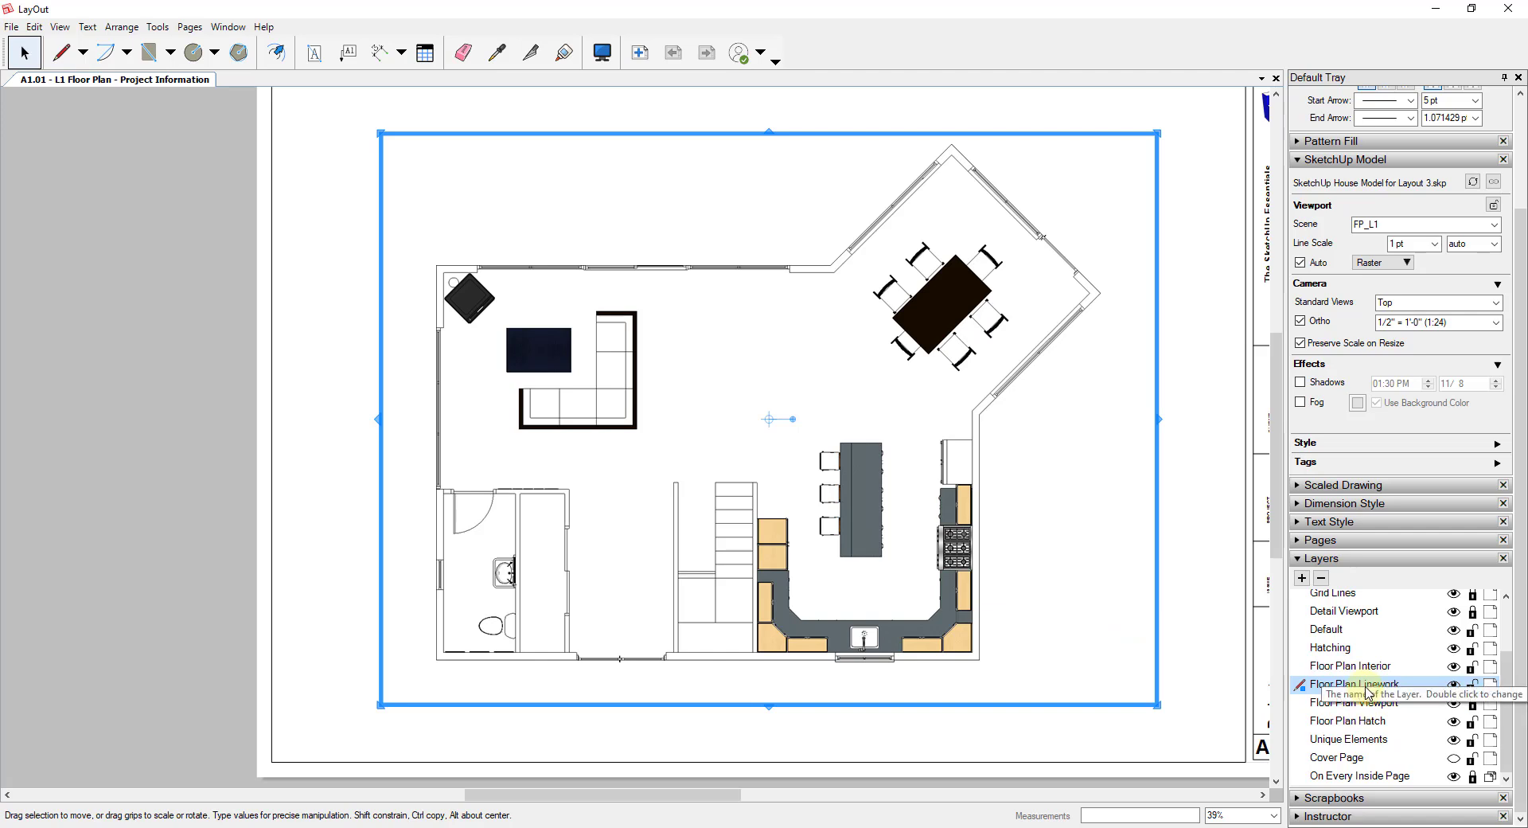
- Switch the copied viewport on the Floor Plan Linework layer to the LW_L1 scene
right_click(1088, 301)
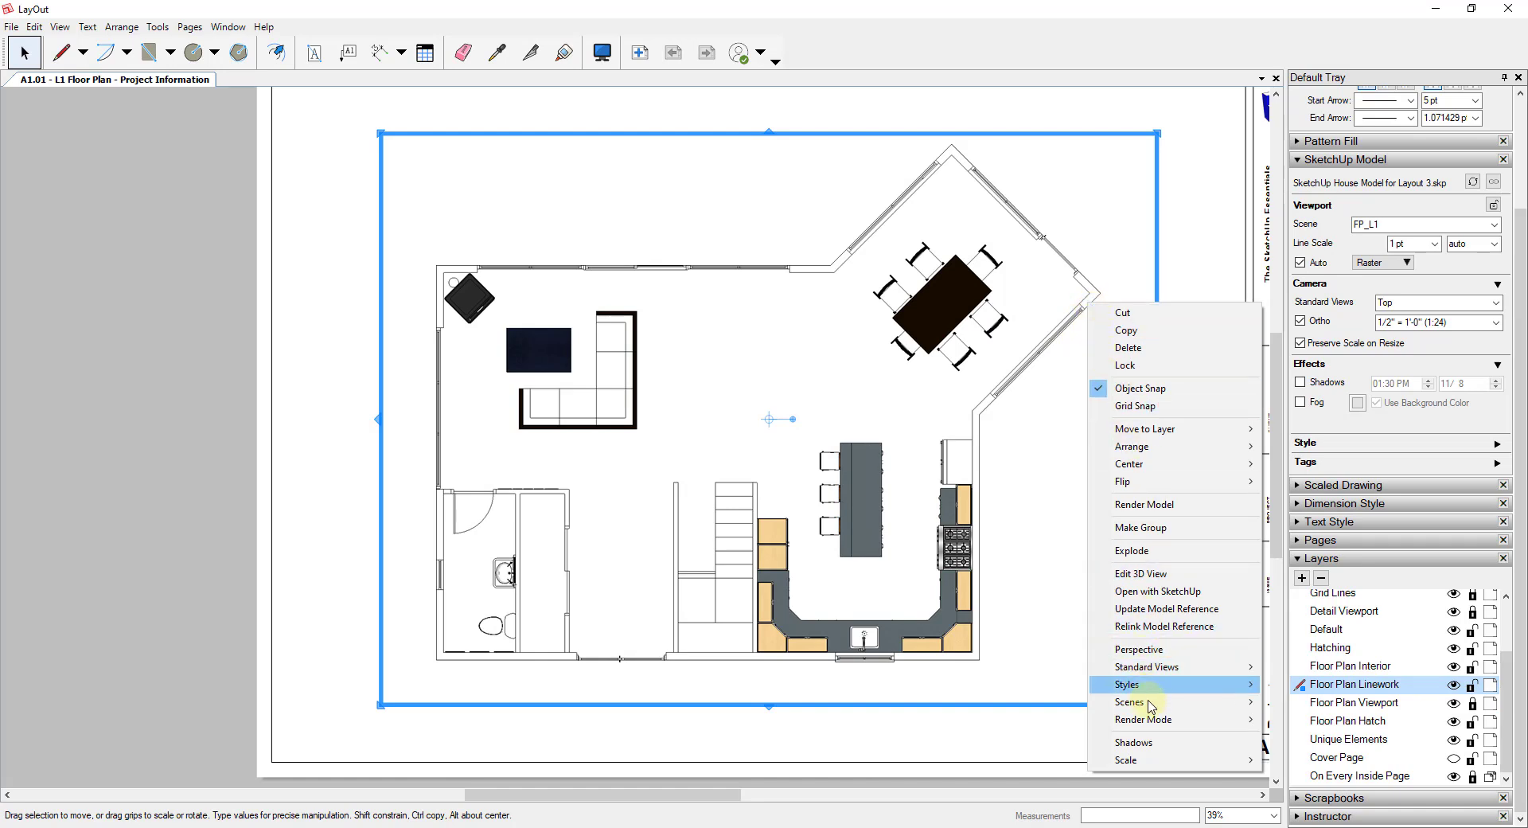
mouse_move(1170, 704)
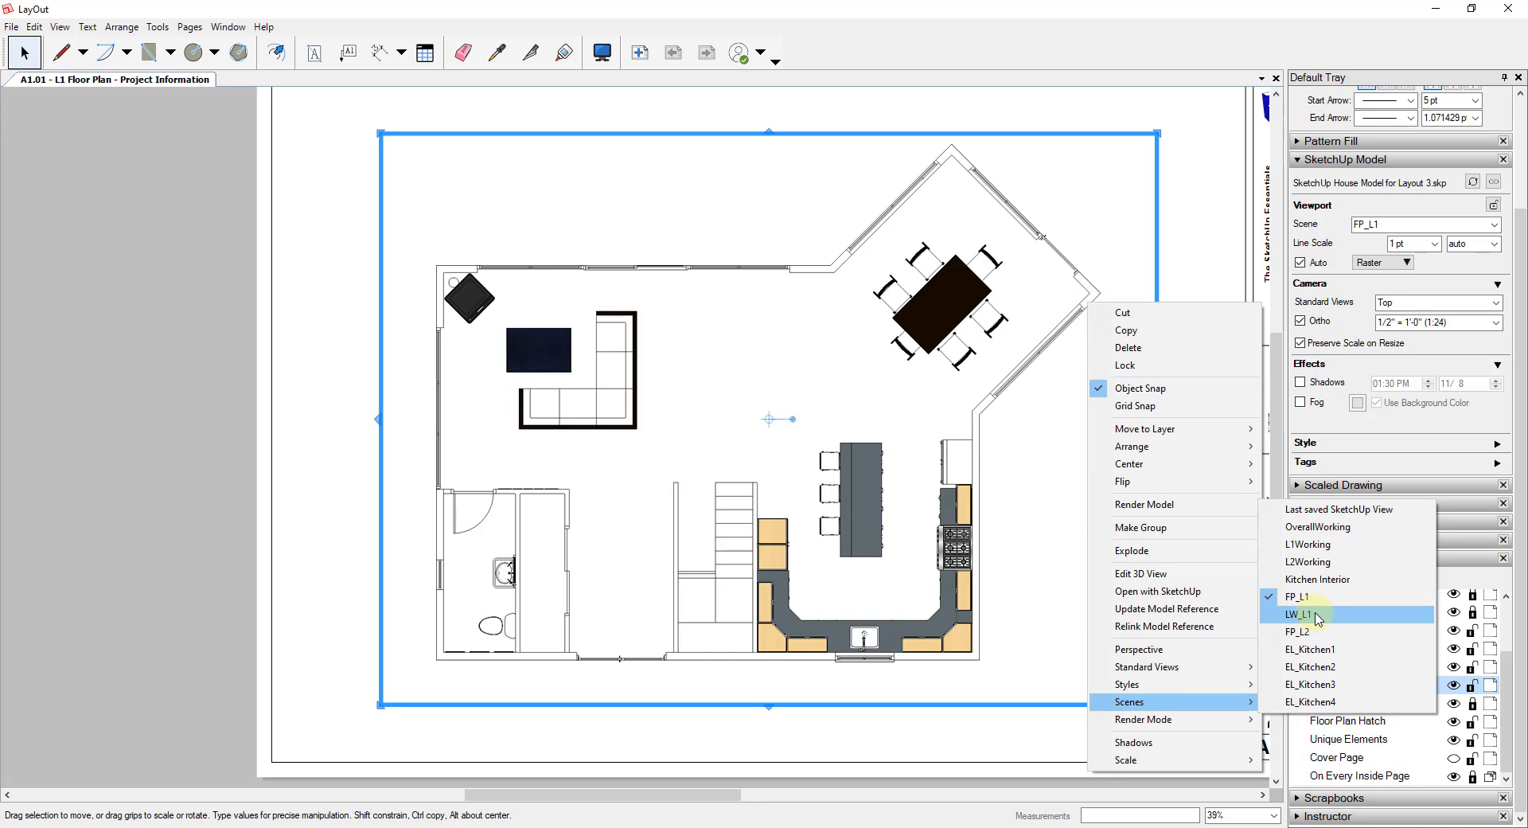
left_click(1315, 615)
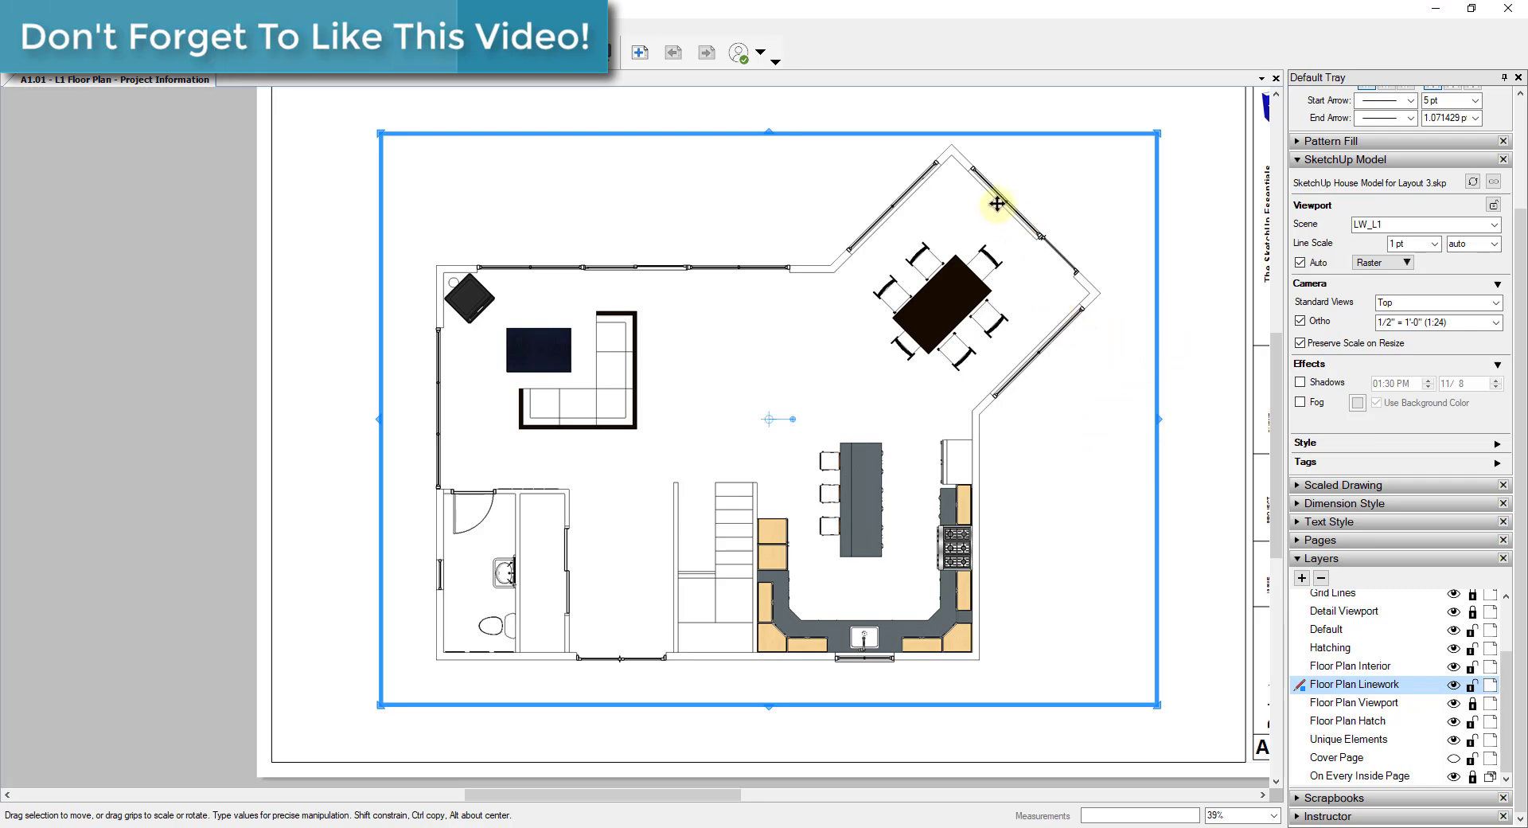
scroll(943, 153, "up", 8)
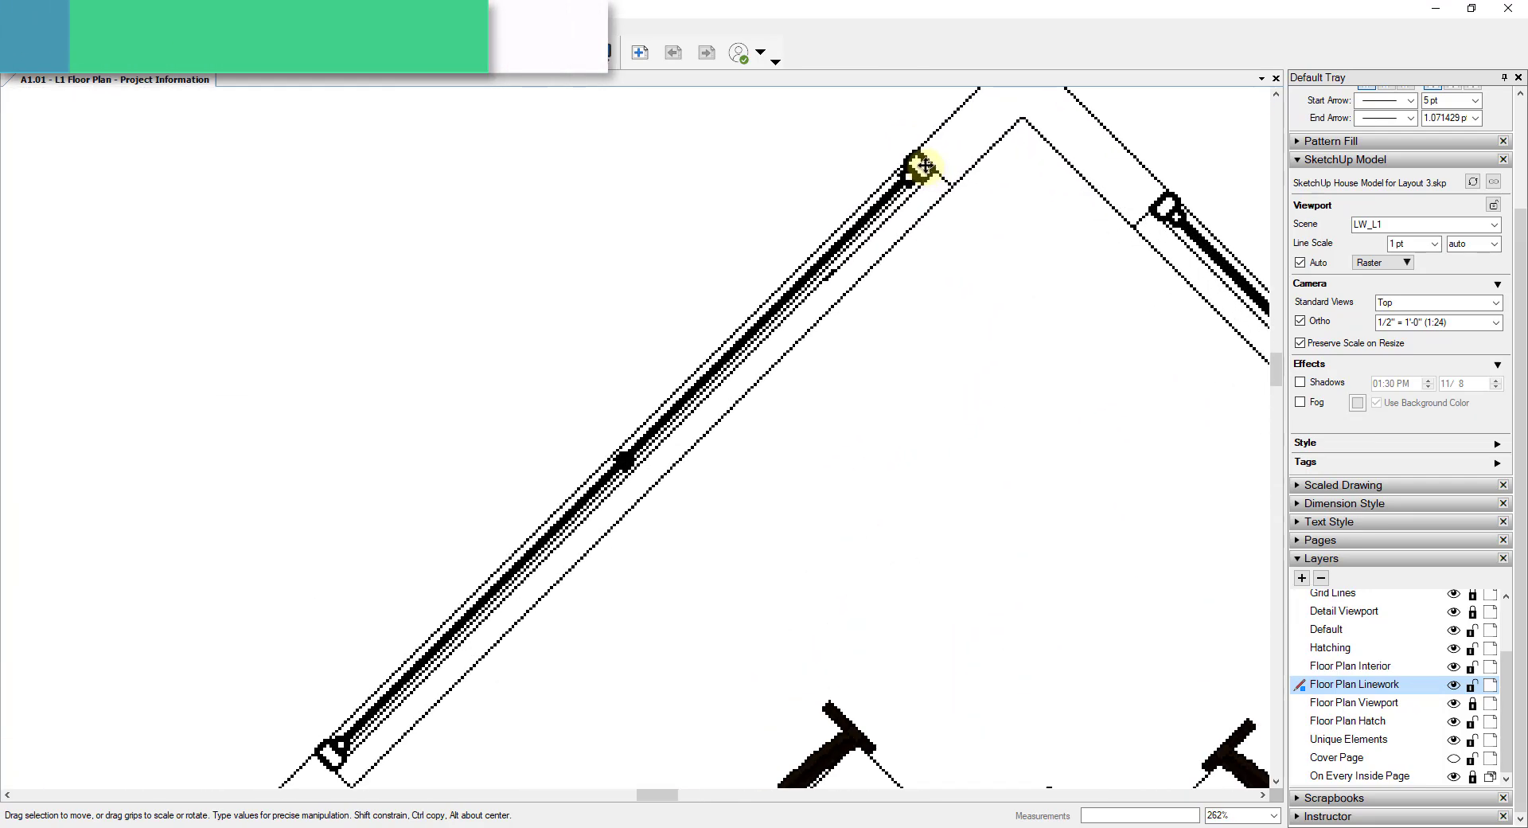
scroll(924, 164, "up", 2)
scroll(924, 159, "down", 9)
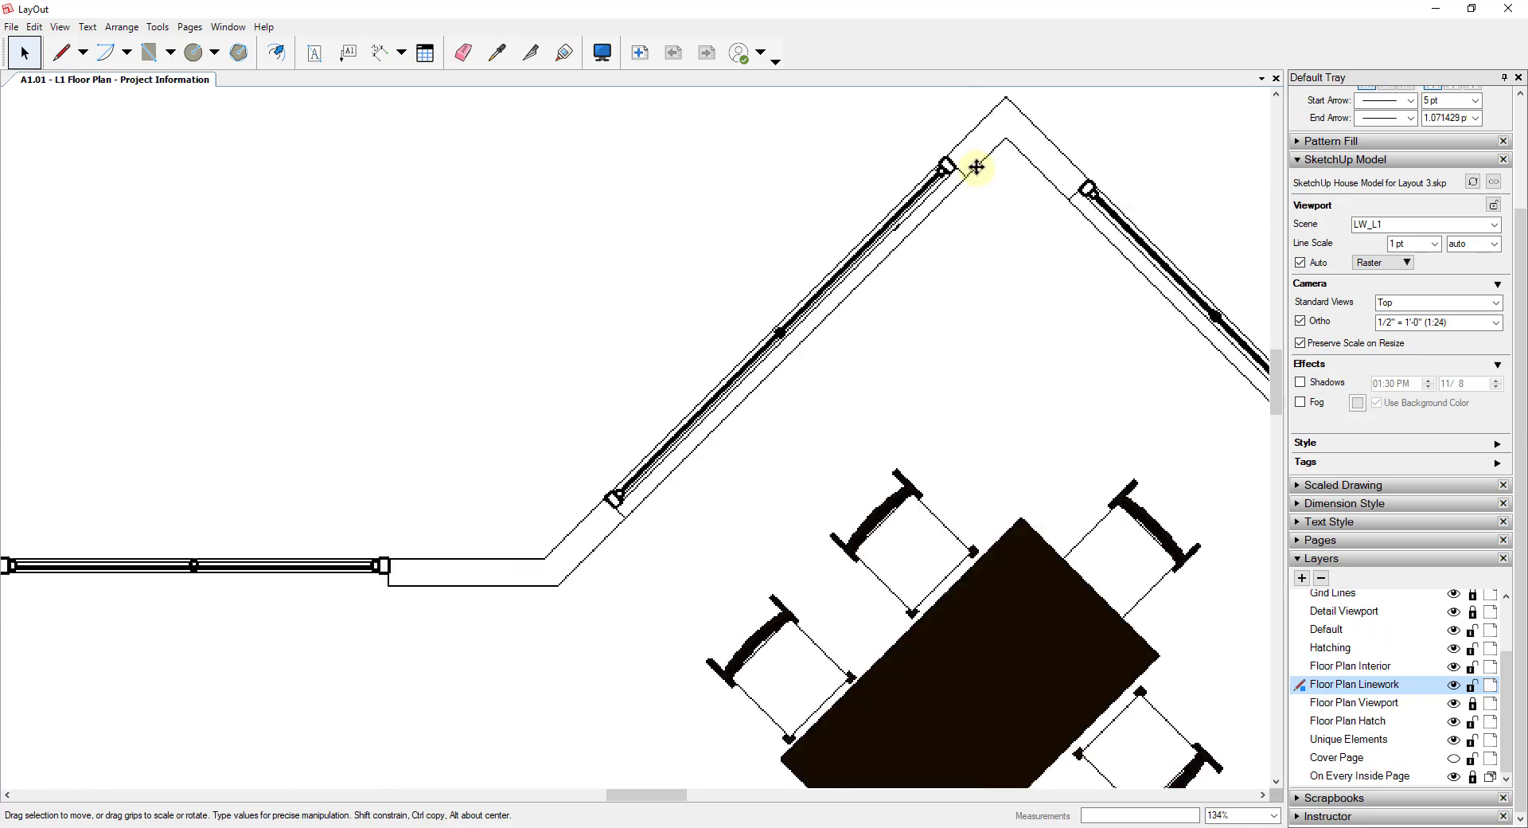
scroll(875, 259, "down", 3)
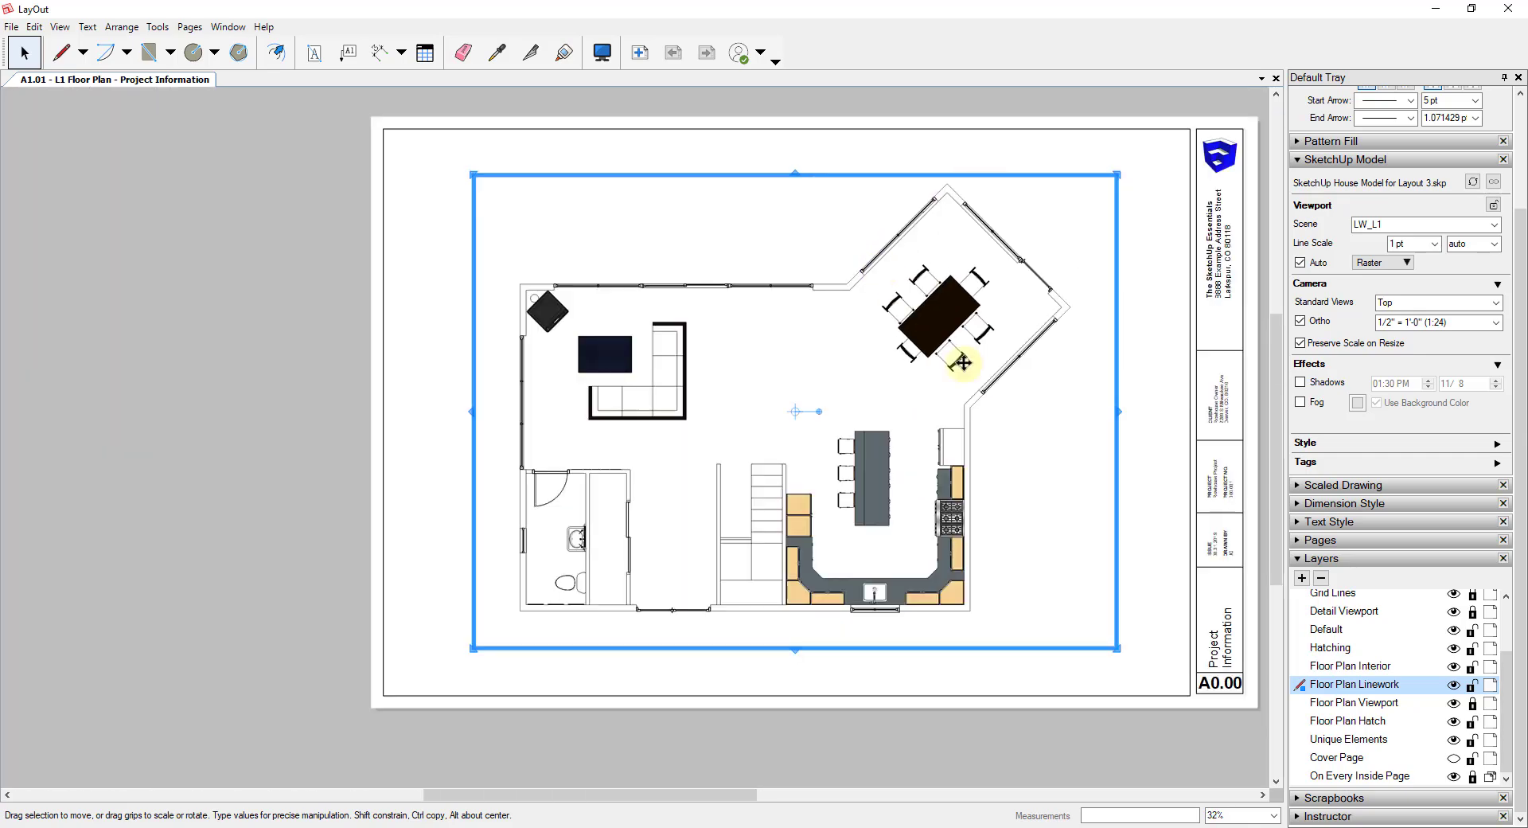
scroll(1029, 450, "up", 2)
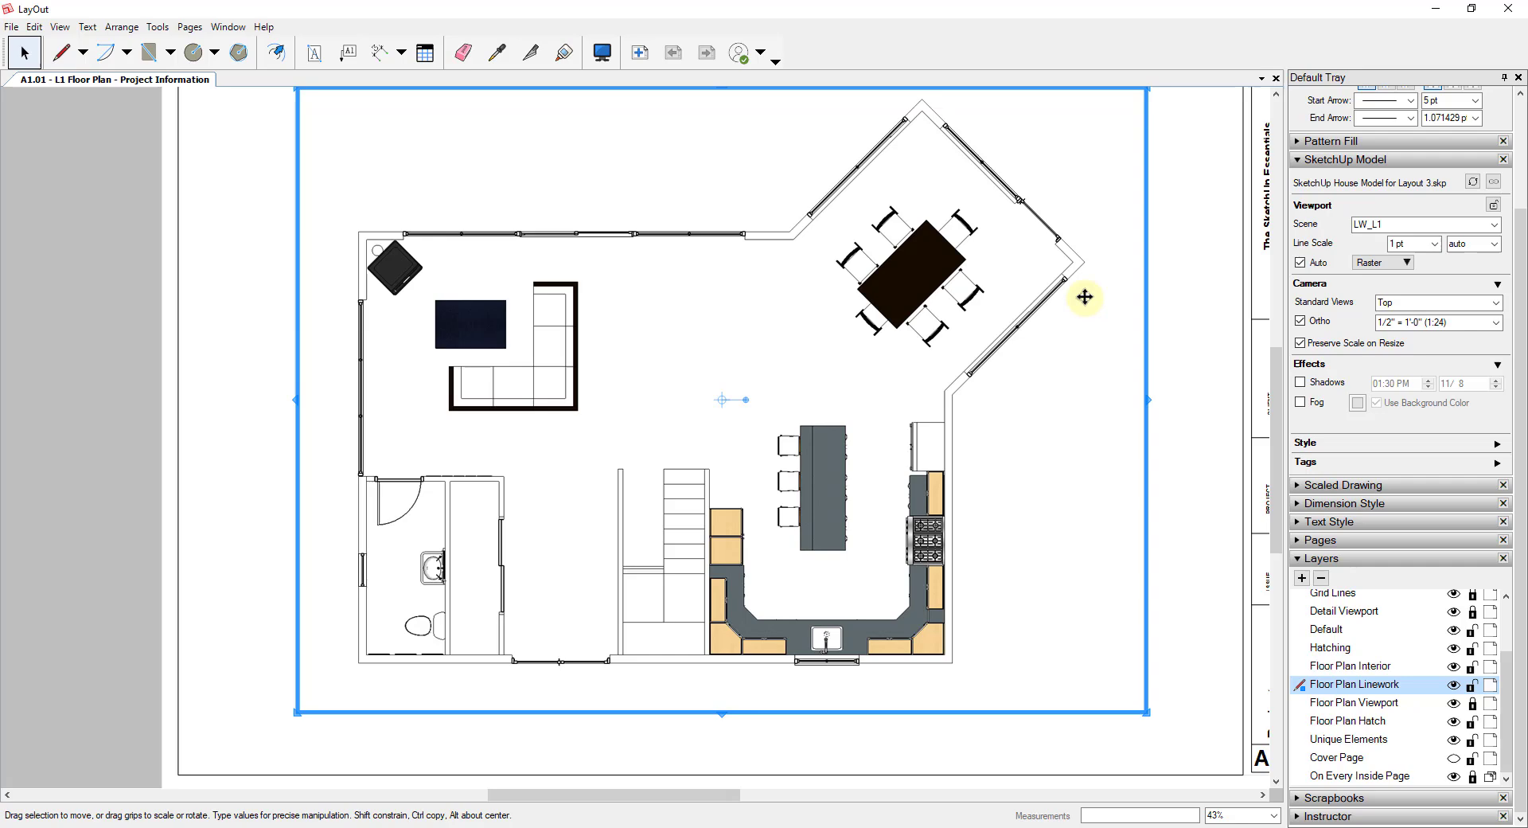
scroll(1059, 231, "up", 2)
scroll(1058, 230, "up", 8)
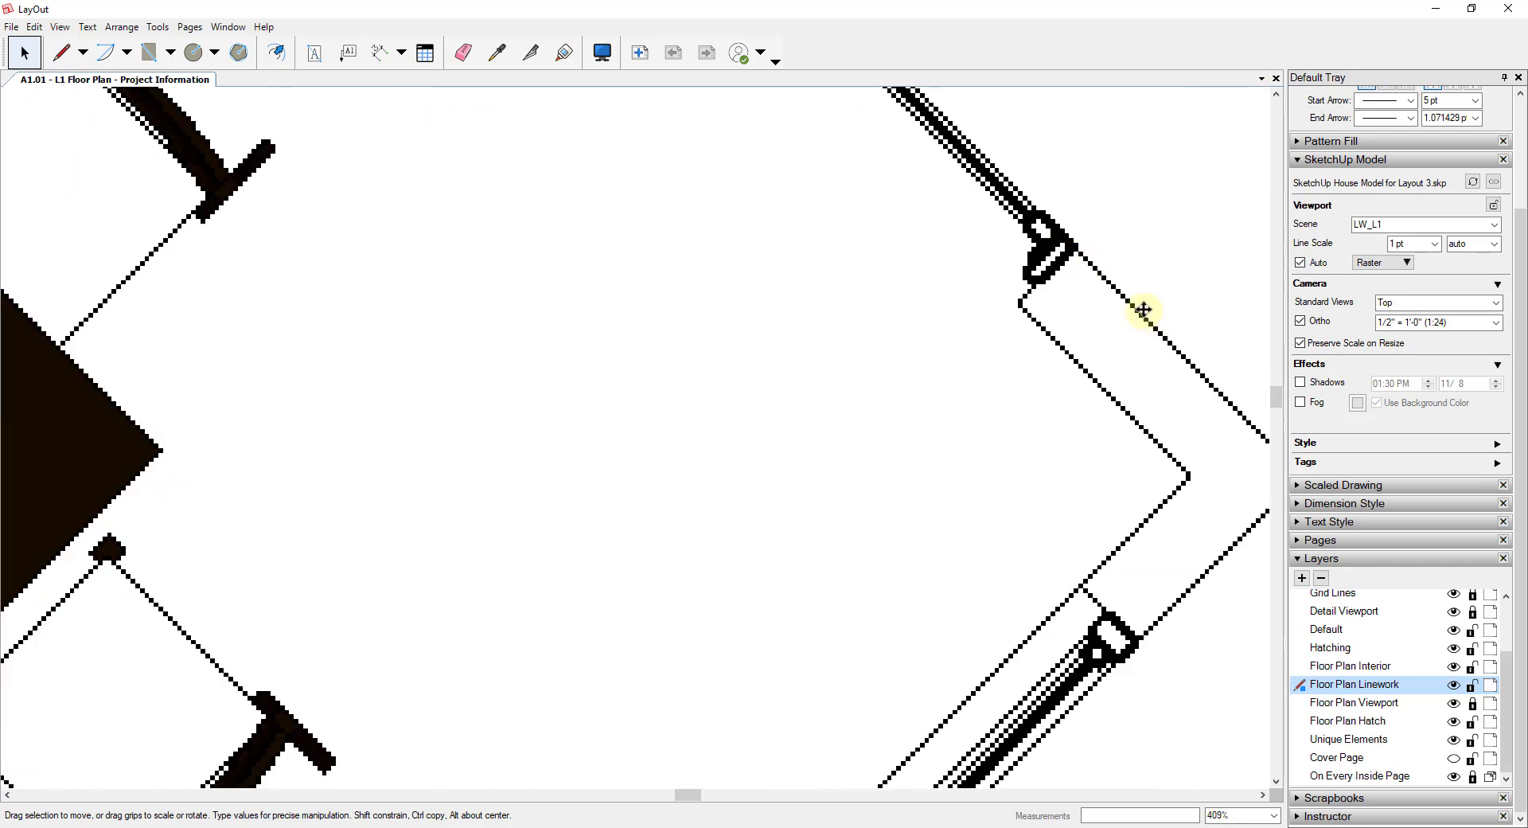
scroll(1138, 327, "down", 4)
scroll(1102, 254, "up", 6)
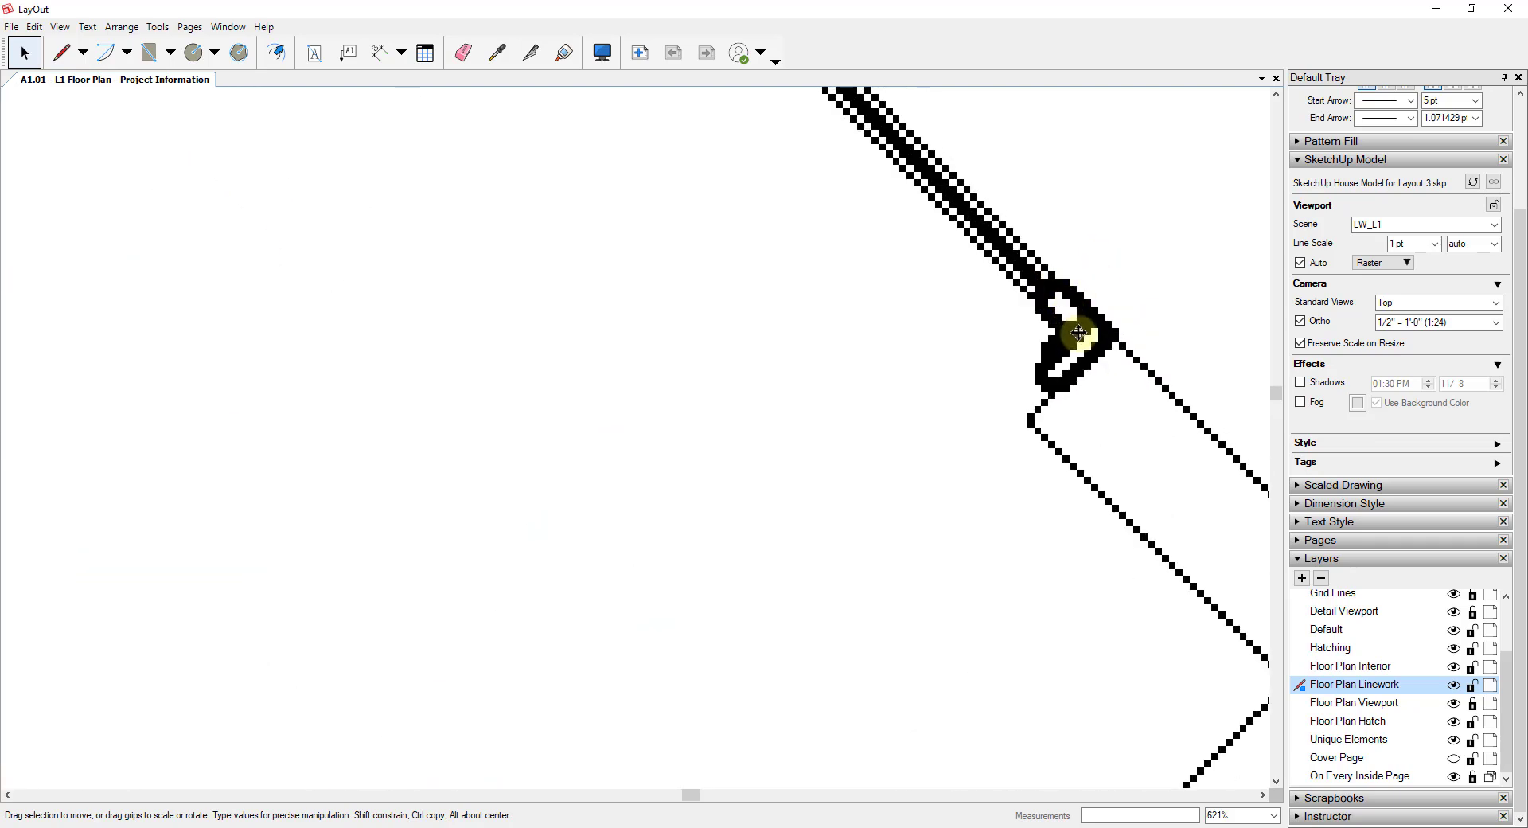
scroll(1079, 333, "down", 5)
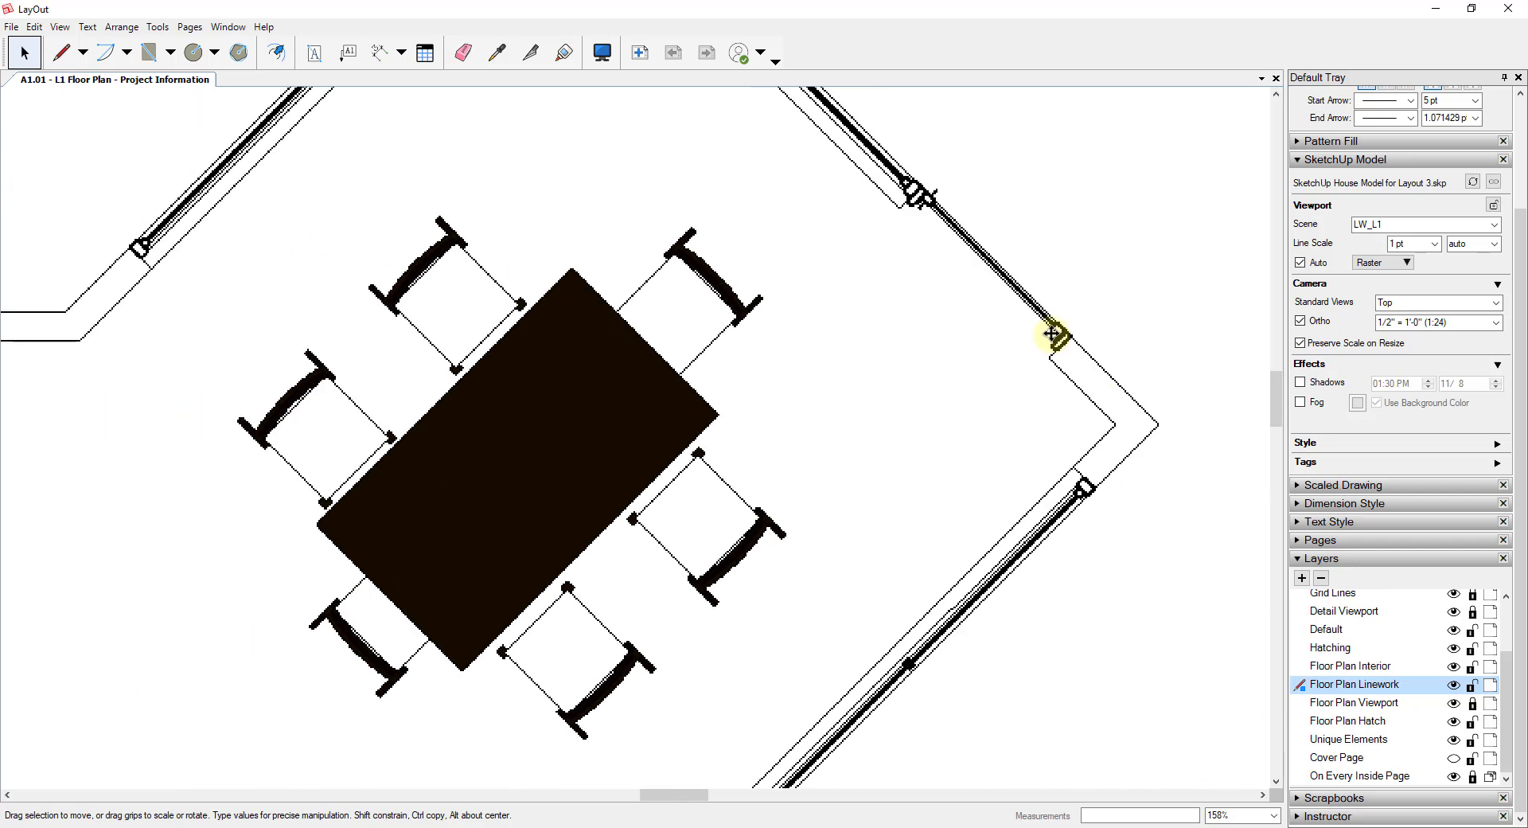
scroll(1055, 332, "down", 4)
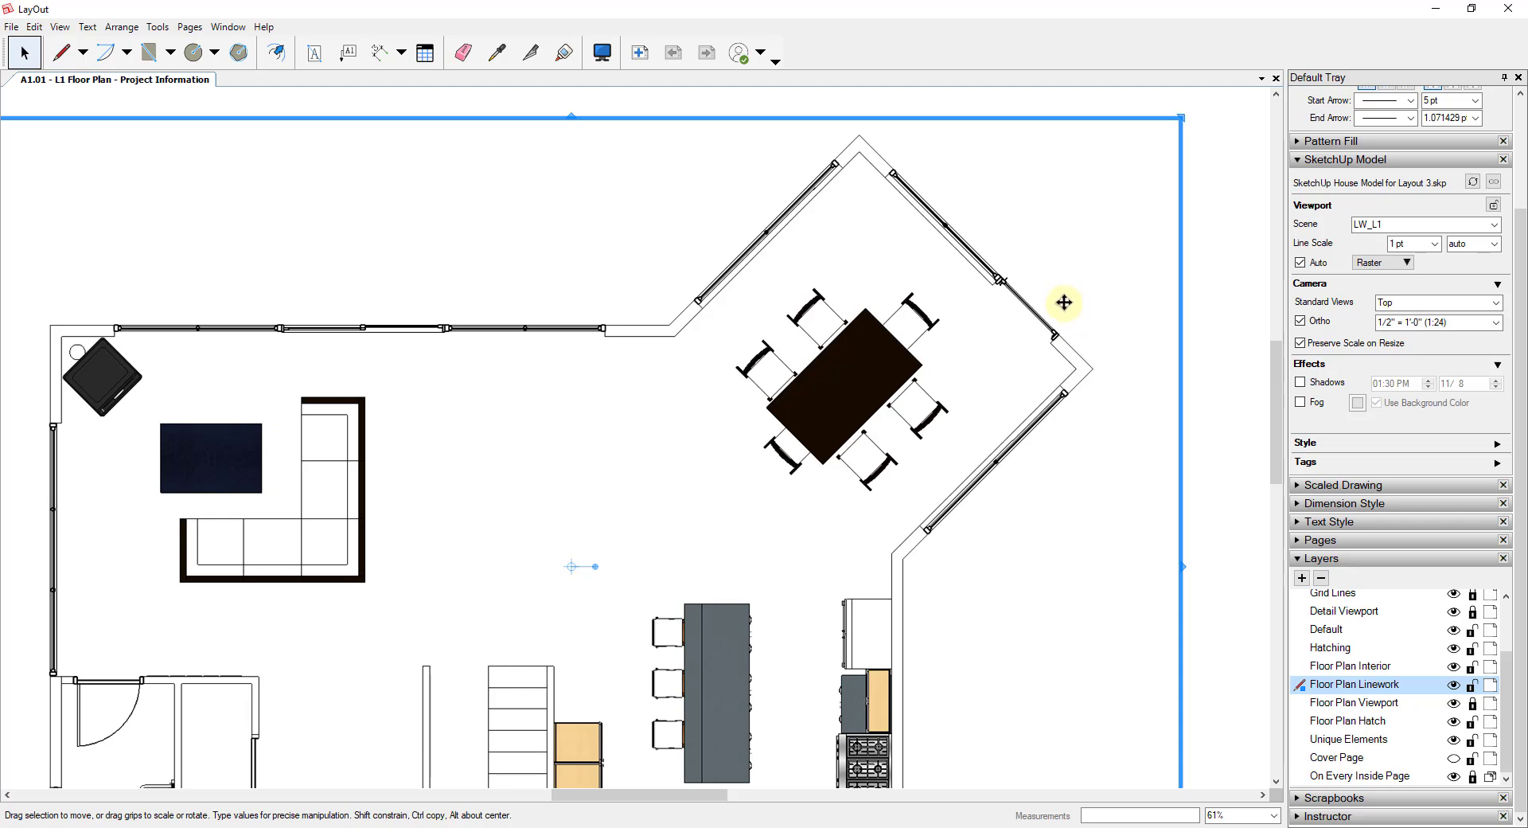
- Show the LW_L1 viewport's Vector, Raster and Hybrid render-mode choices, still set to Raster
left_click(1397, 269)
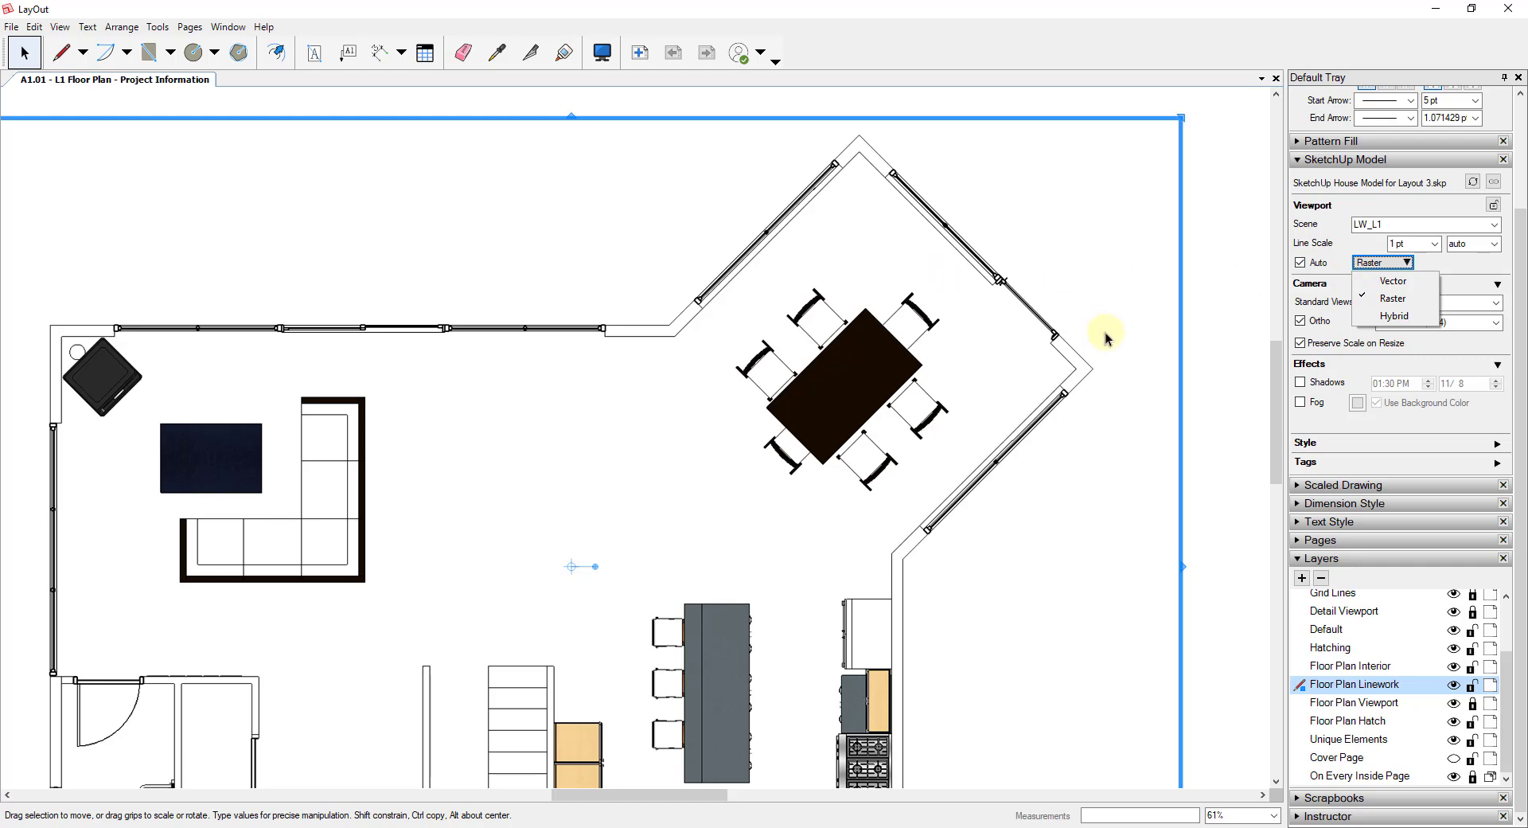
left_click(1074, 310)
scroll(1075, 310, "up", 9)
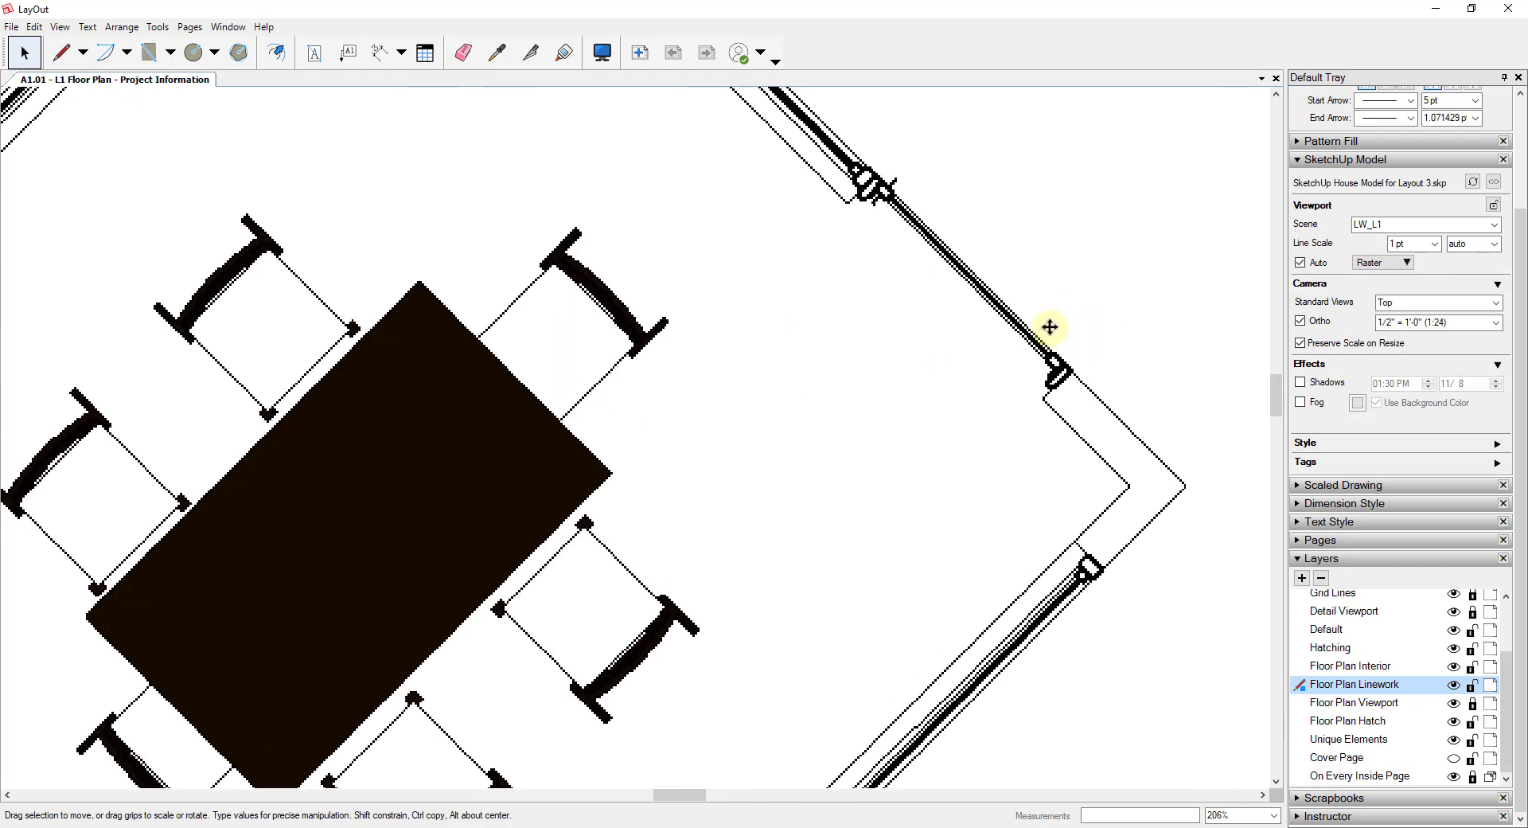
left_click(1405, 262)
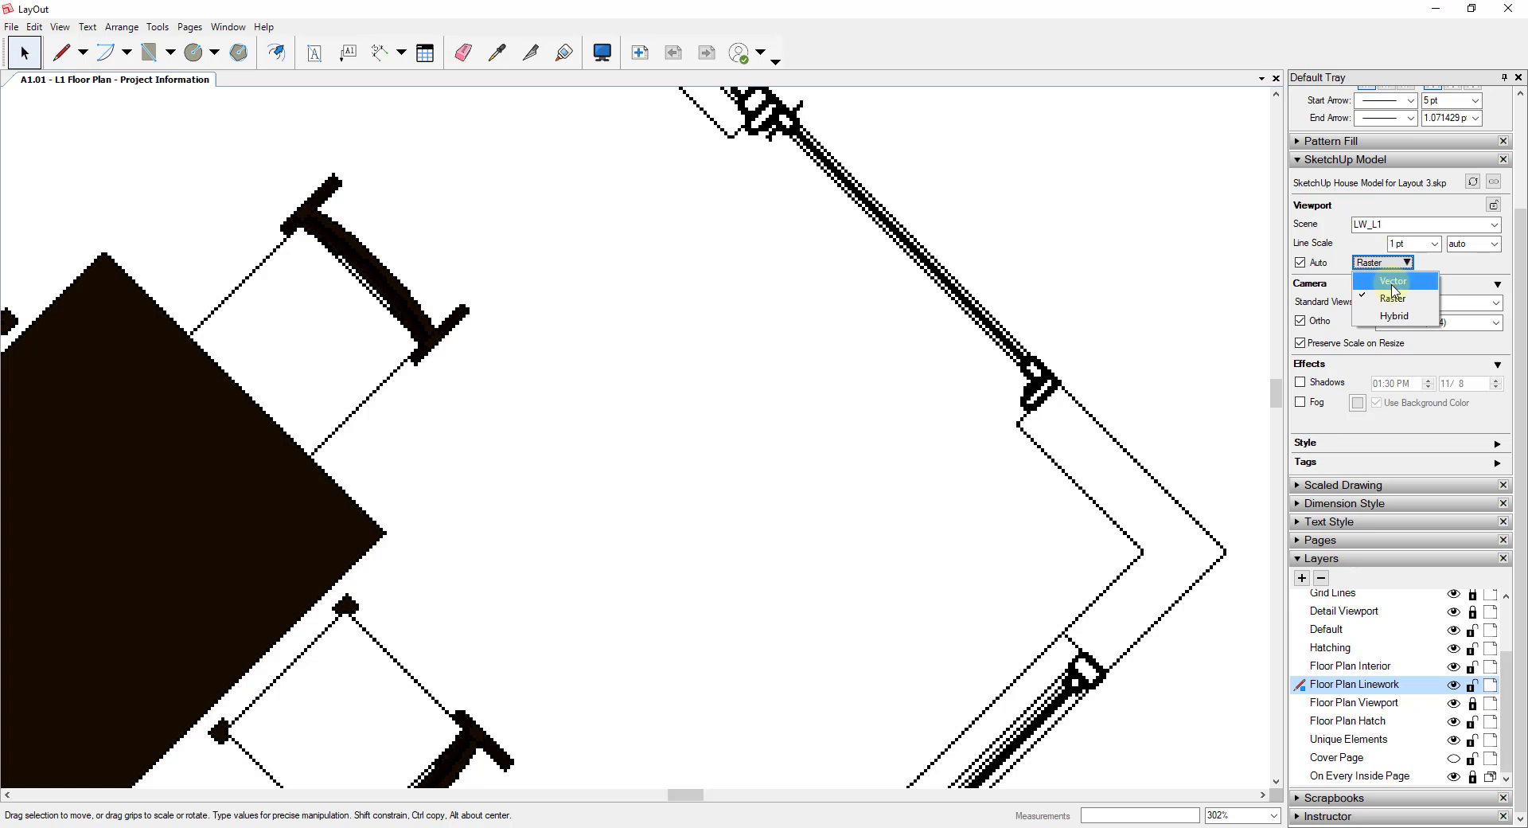
left_click(1393, 283)
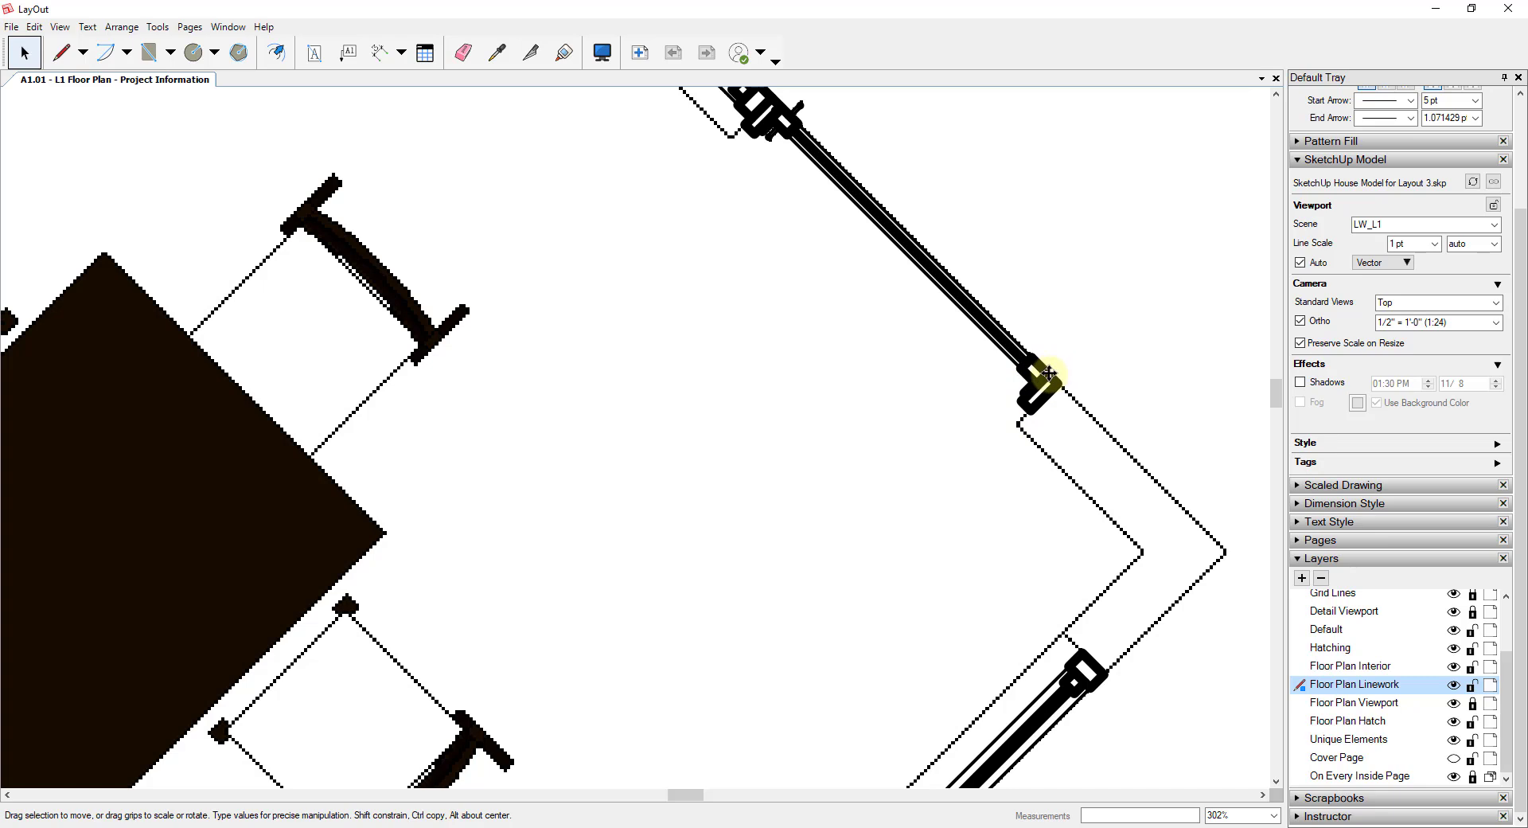
scroll(1048, 365, "up", 7)
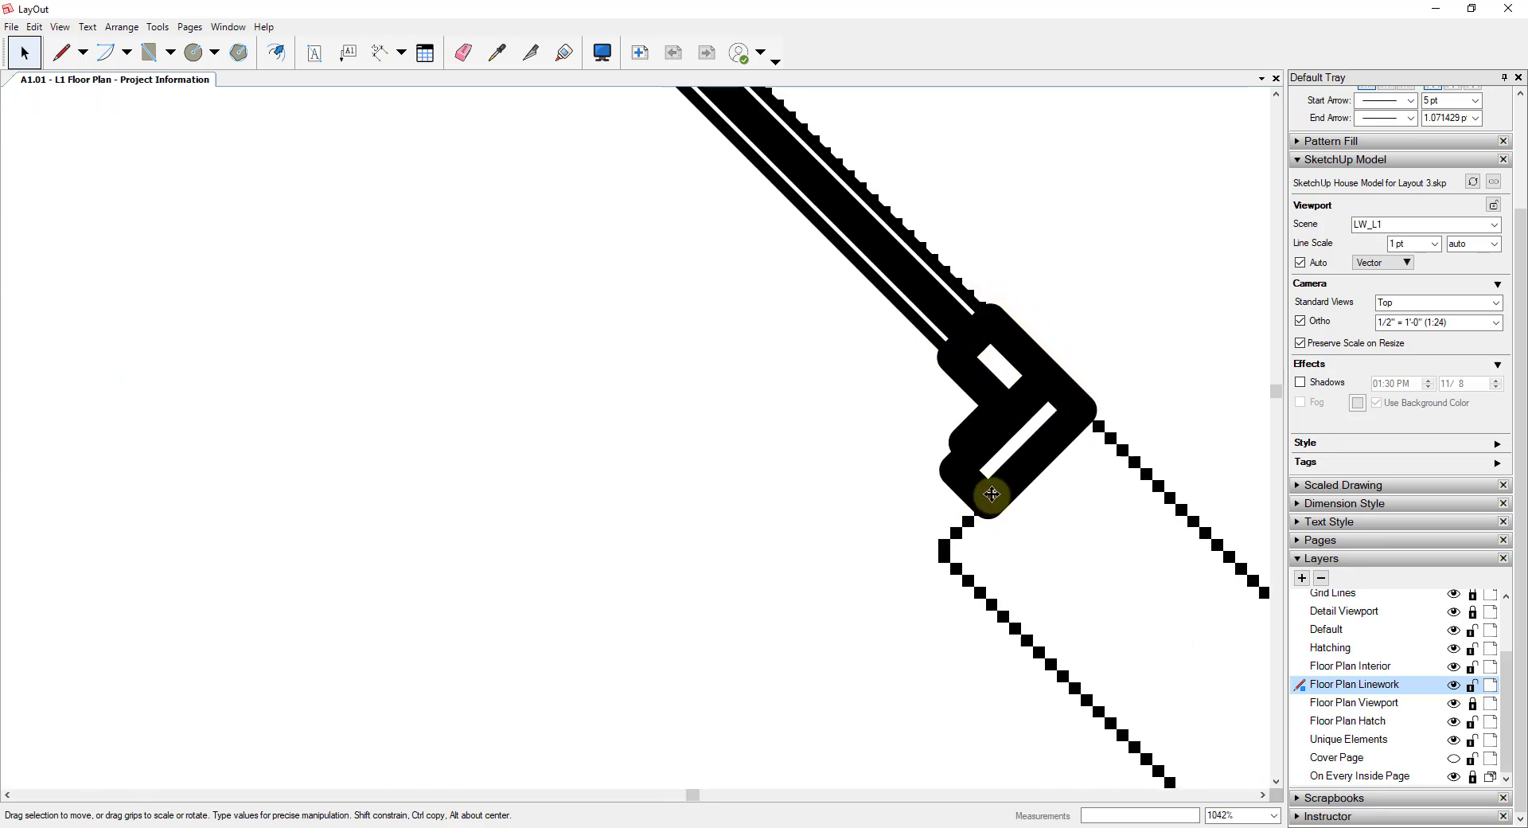
scroll(988, 489, "down", 8)
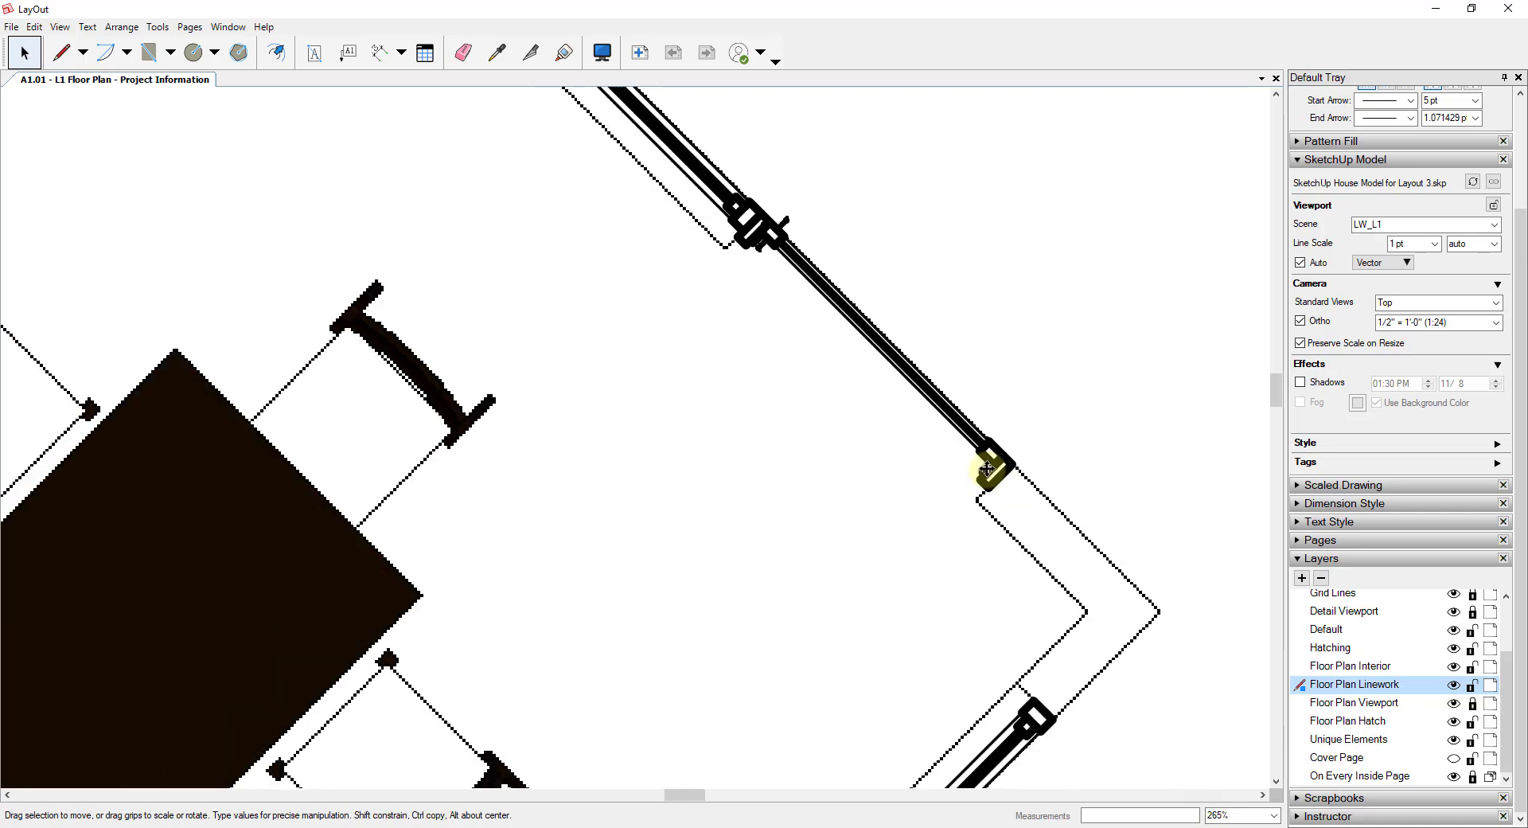
scroll(1057, 533, "up", 4)
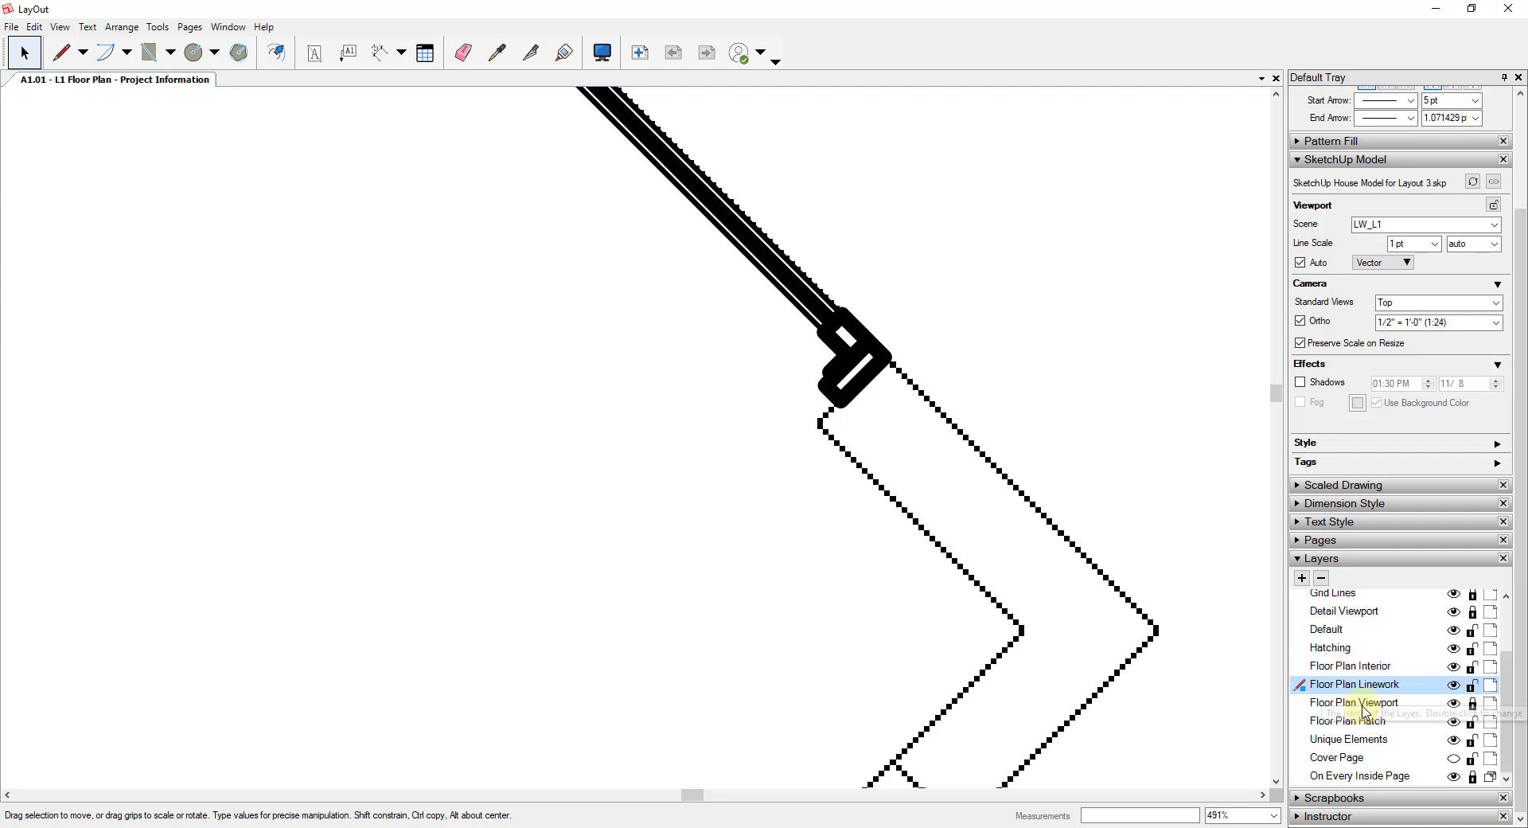
left_click(1370, 263)
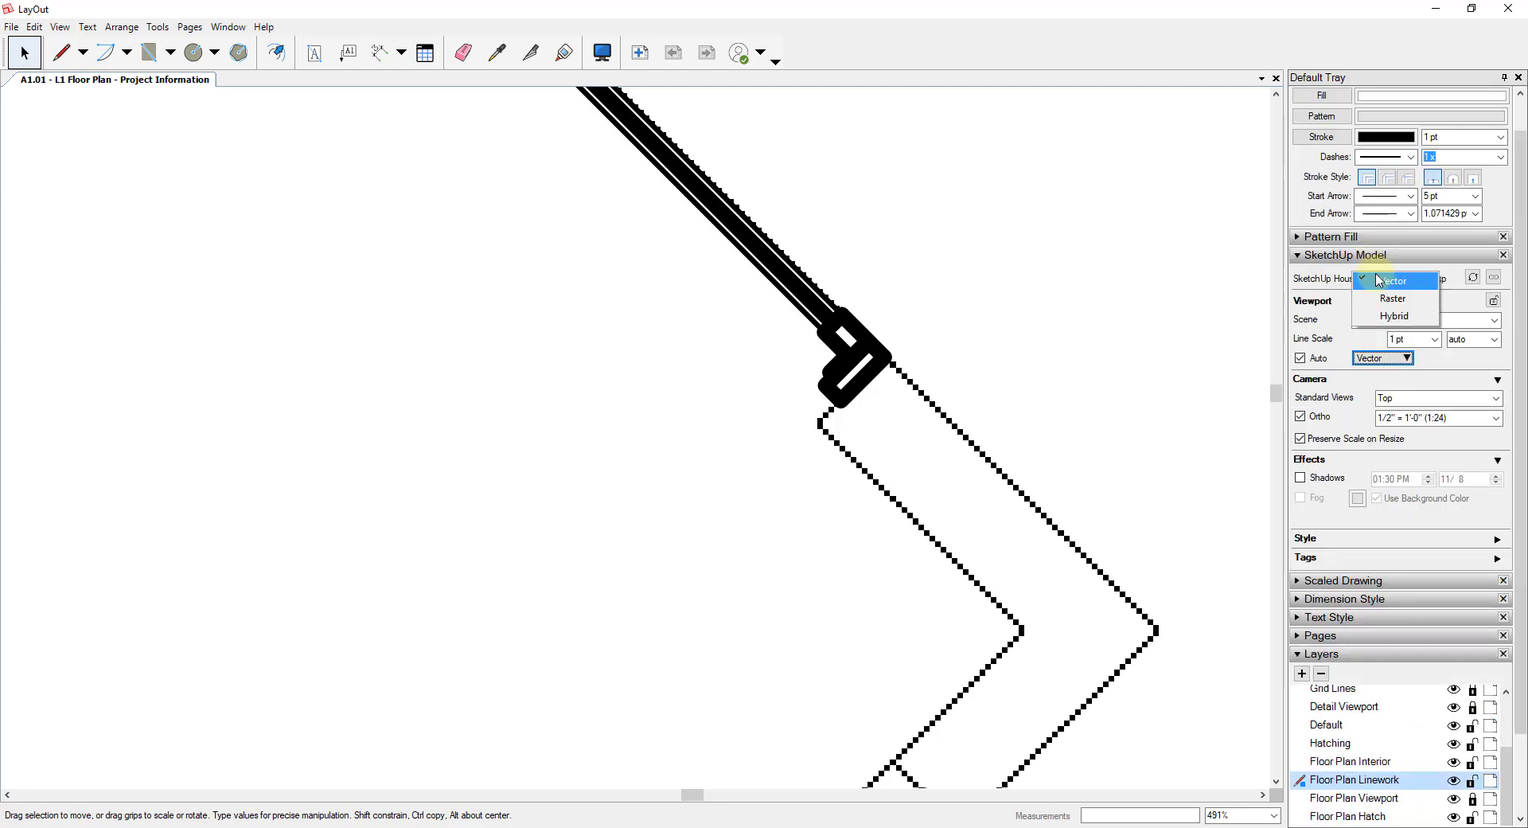
left_click(1330, 296)
scroll(1092, 440, "down", 12)
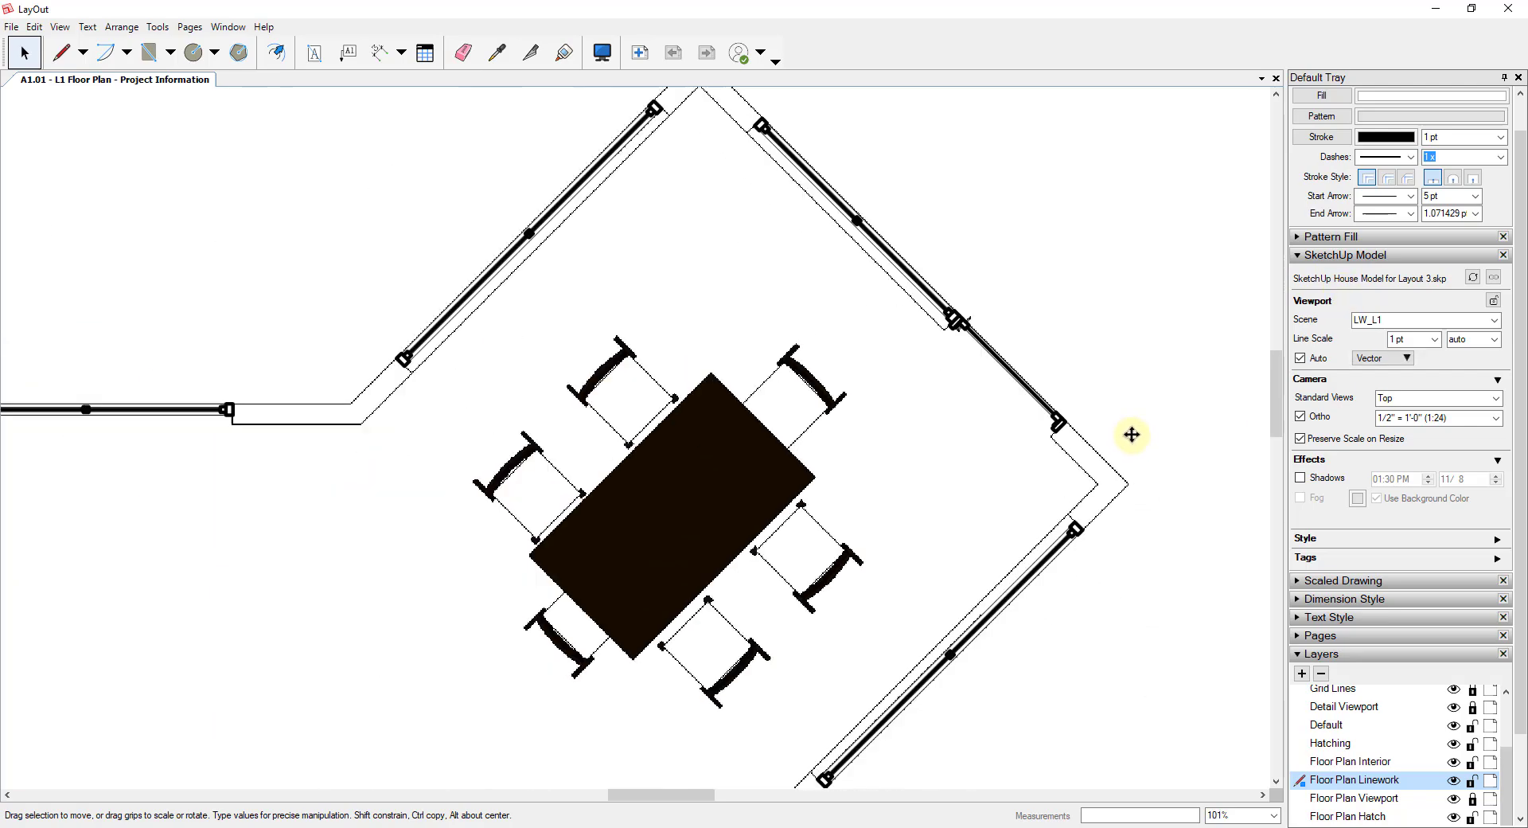
scroll(934, 561, "up", 6)
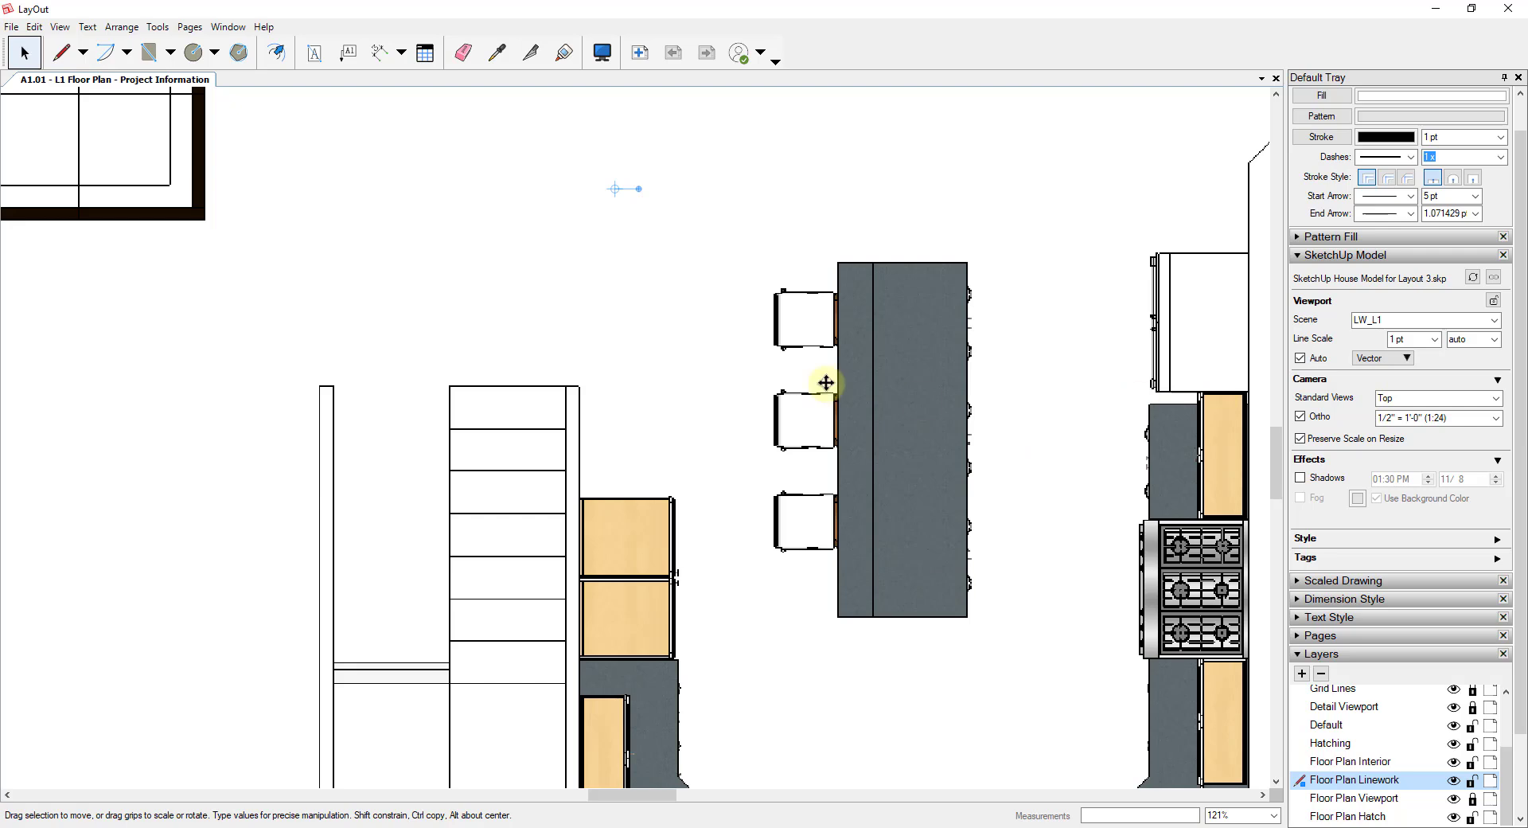
scroll(961, 307, "up", 7)
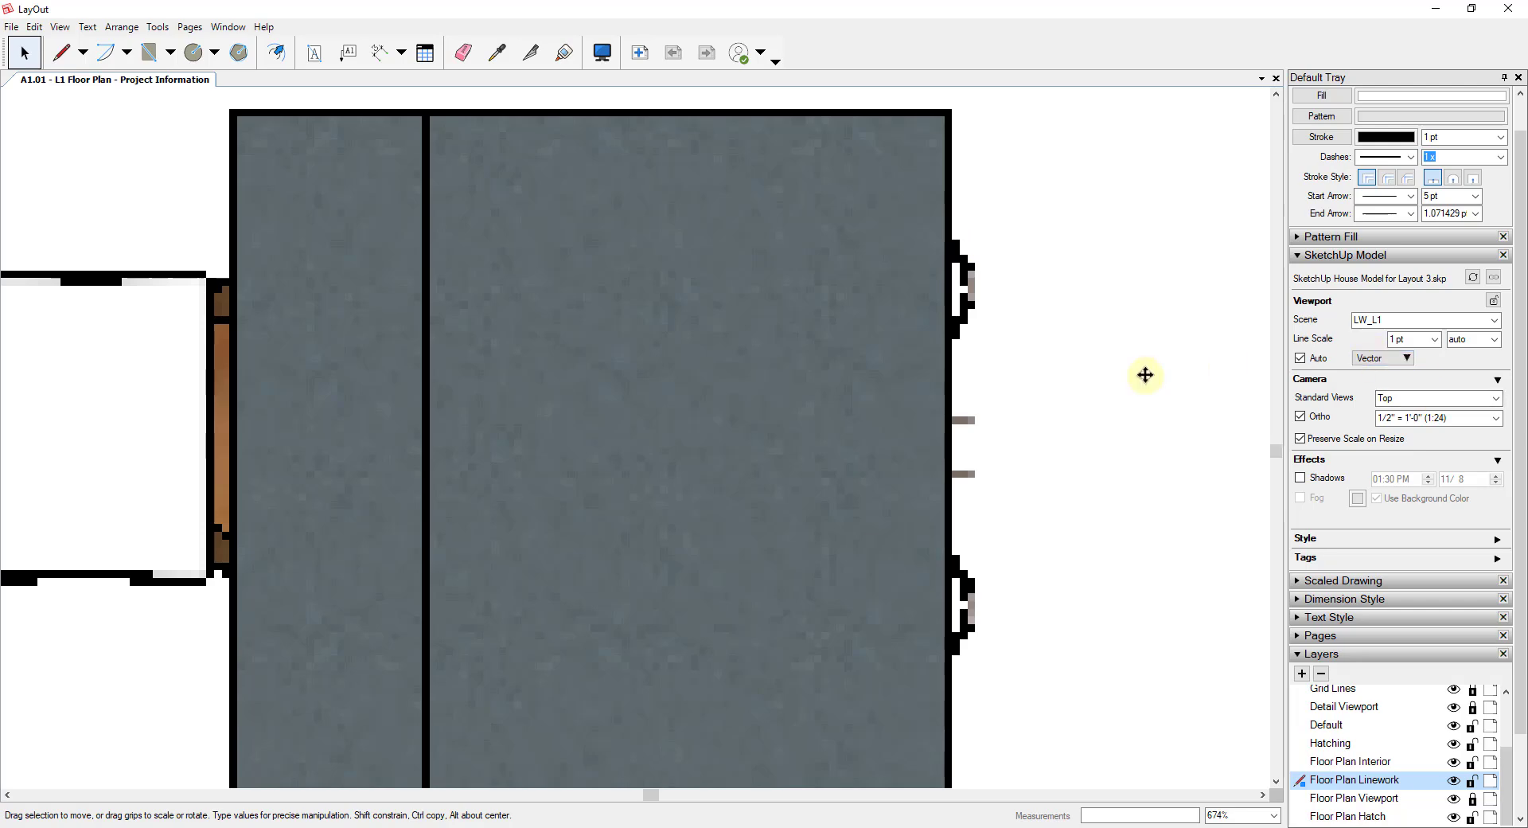
scroll(812, 532, "down", 3)
scroll(820, 529, "down", 5)
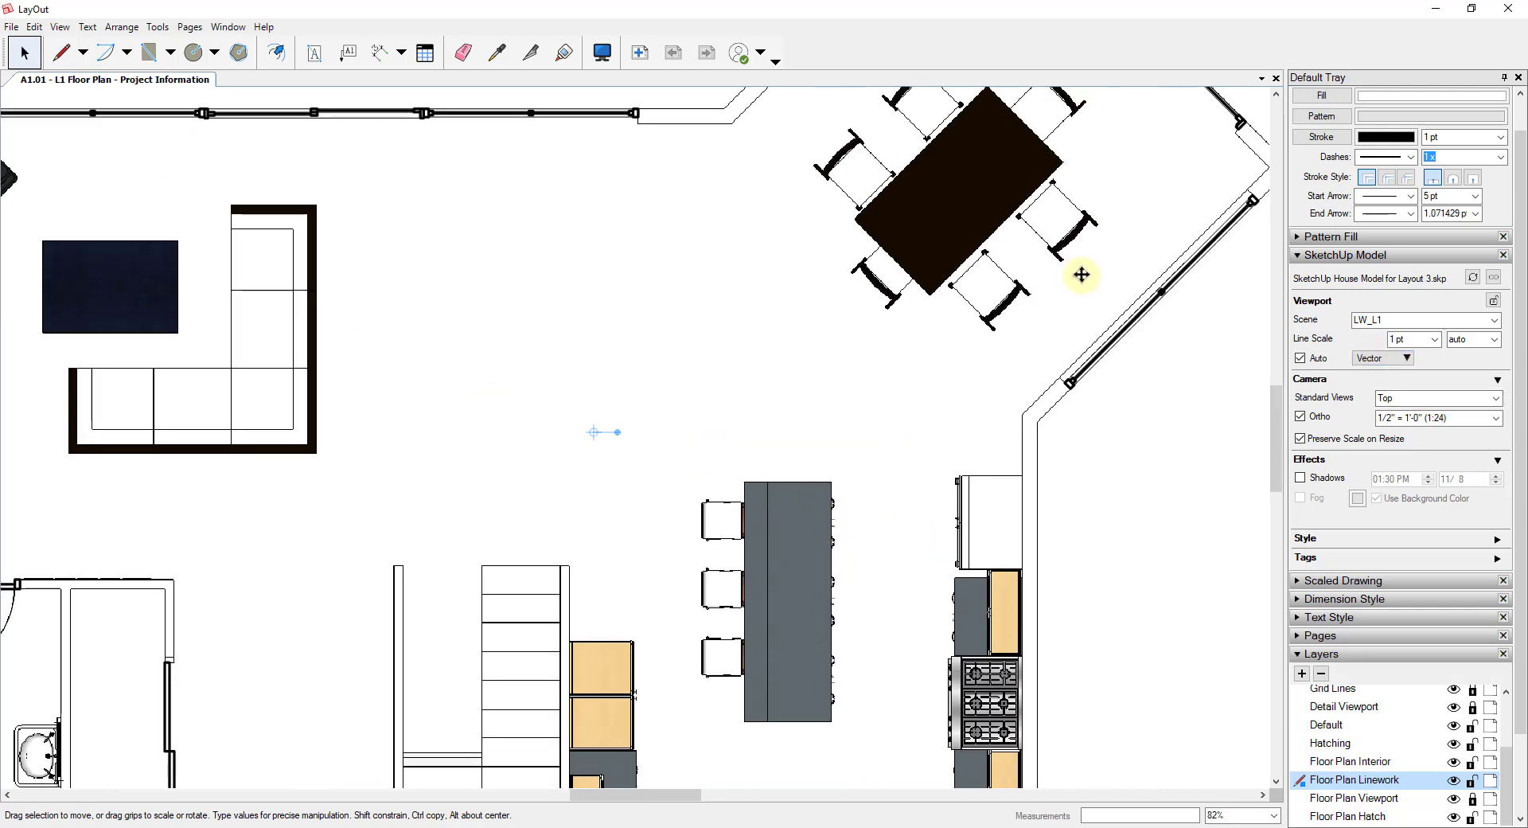
scroll(1122, 353, "up", 5)
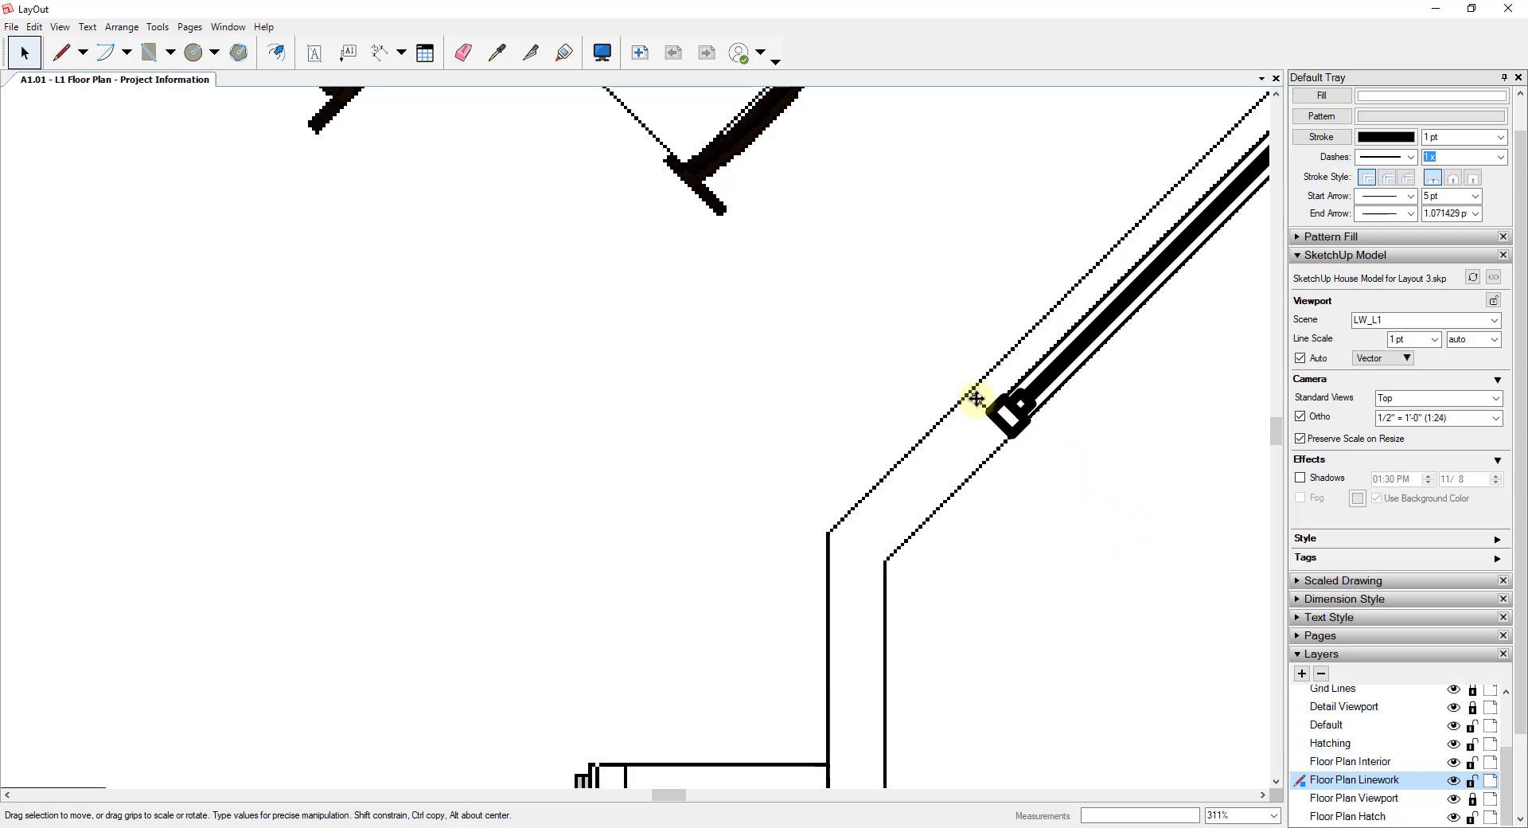
scroll(1015, 395, "down", 3)
scroll(1015, 396, "down", 2)
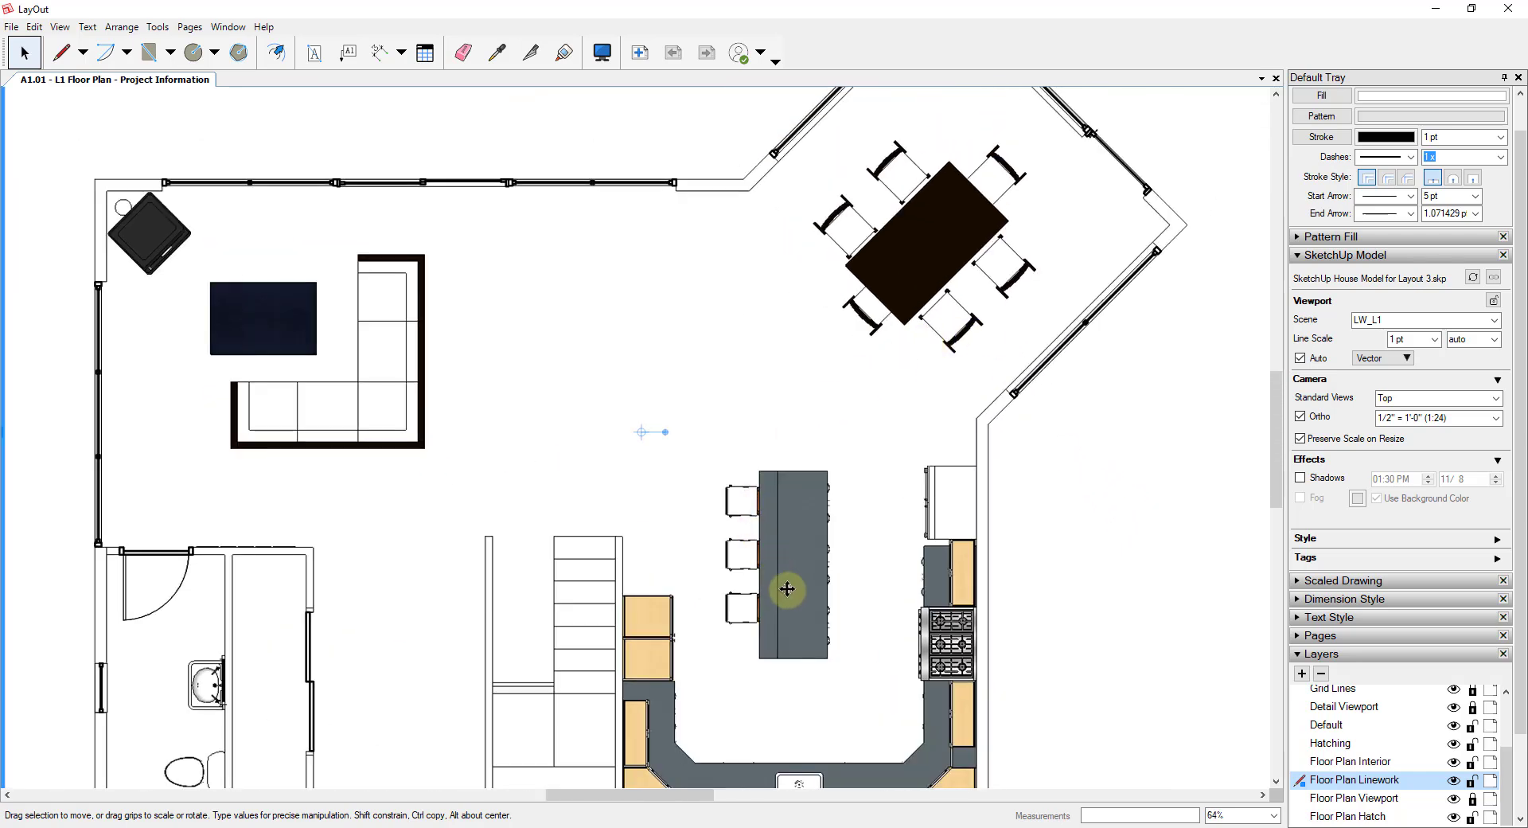
left_click(1385, 361)
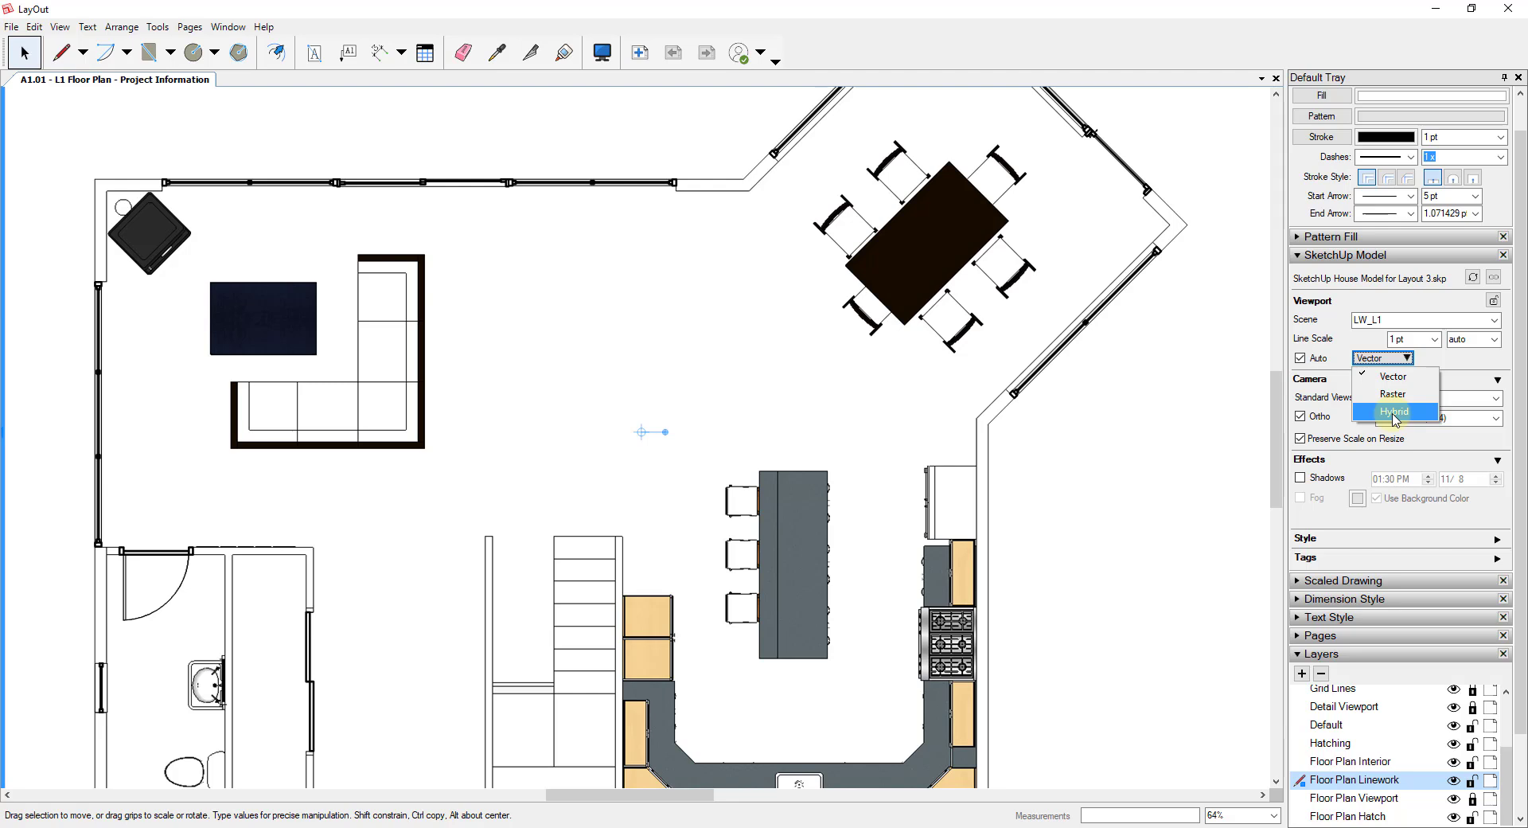
left_click(1211, 276)
scroll(1197, 238, "up", 8)
scroll(1121, 303, "down", 9)
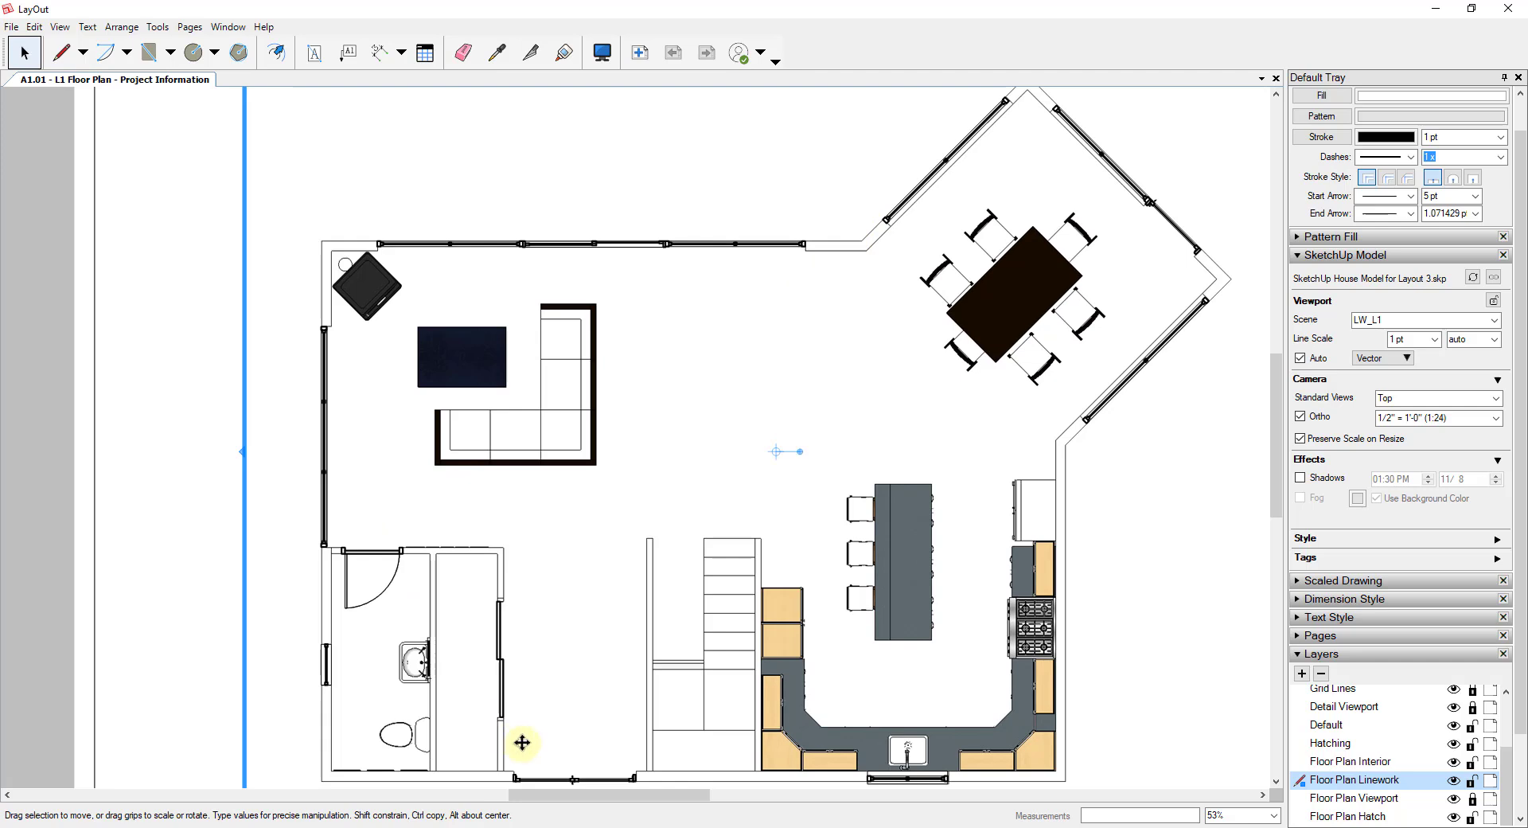
scroll(685, 450, "down", 2)
scroll(880, 668, "up", 1)
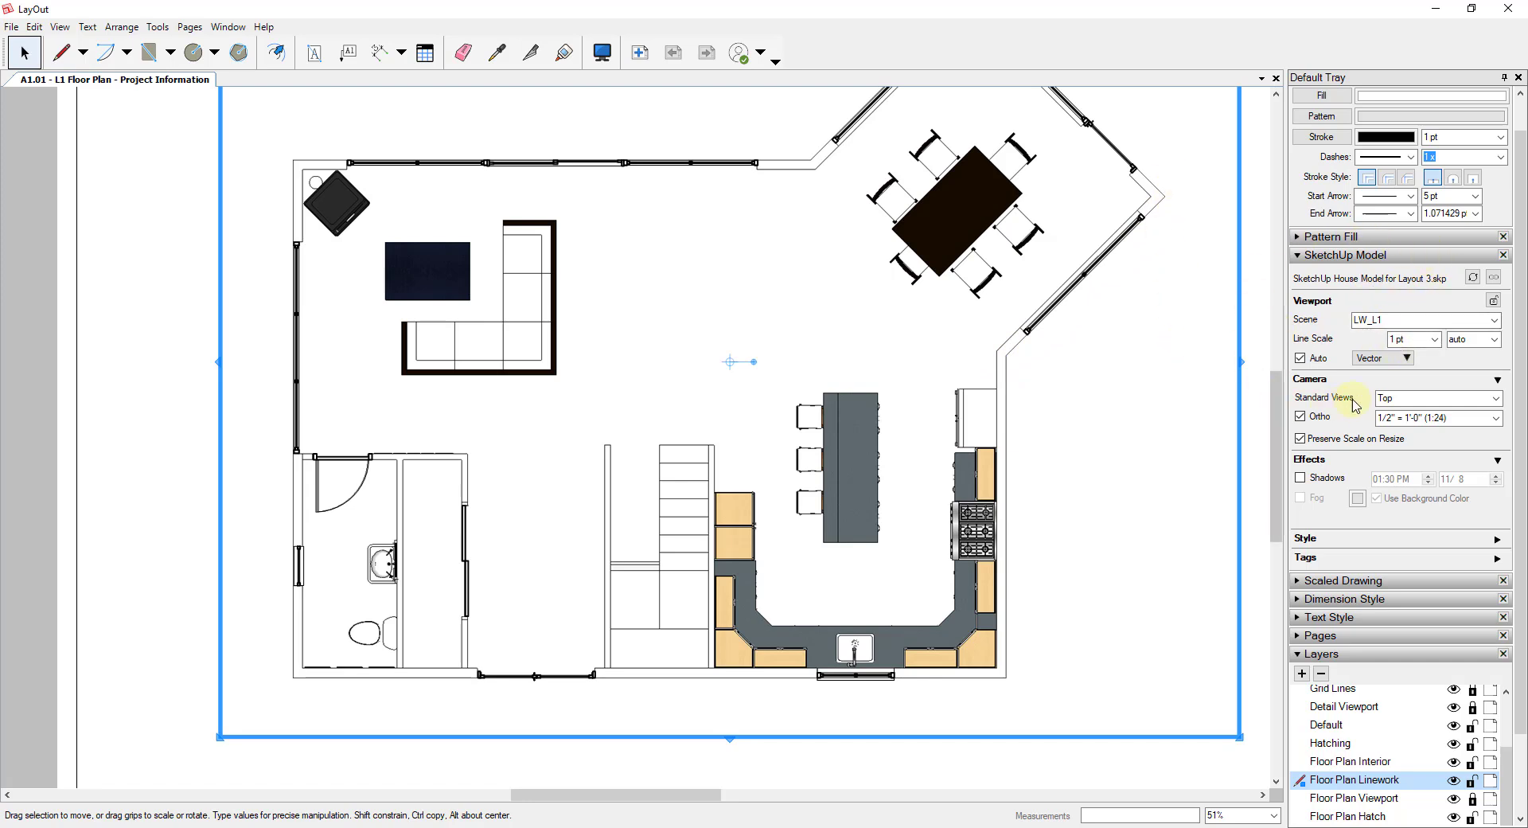
left_click(1434, 341)
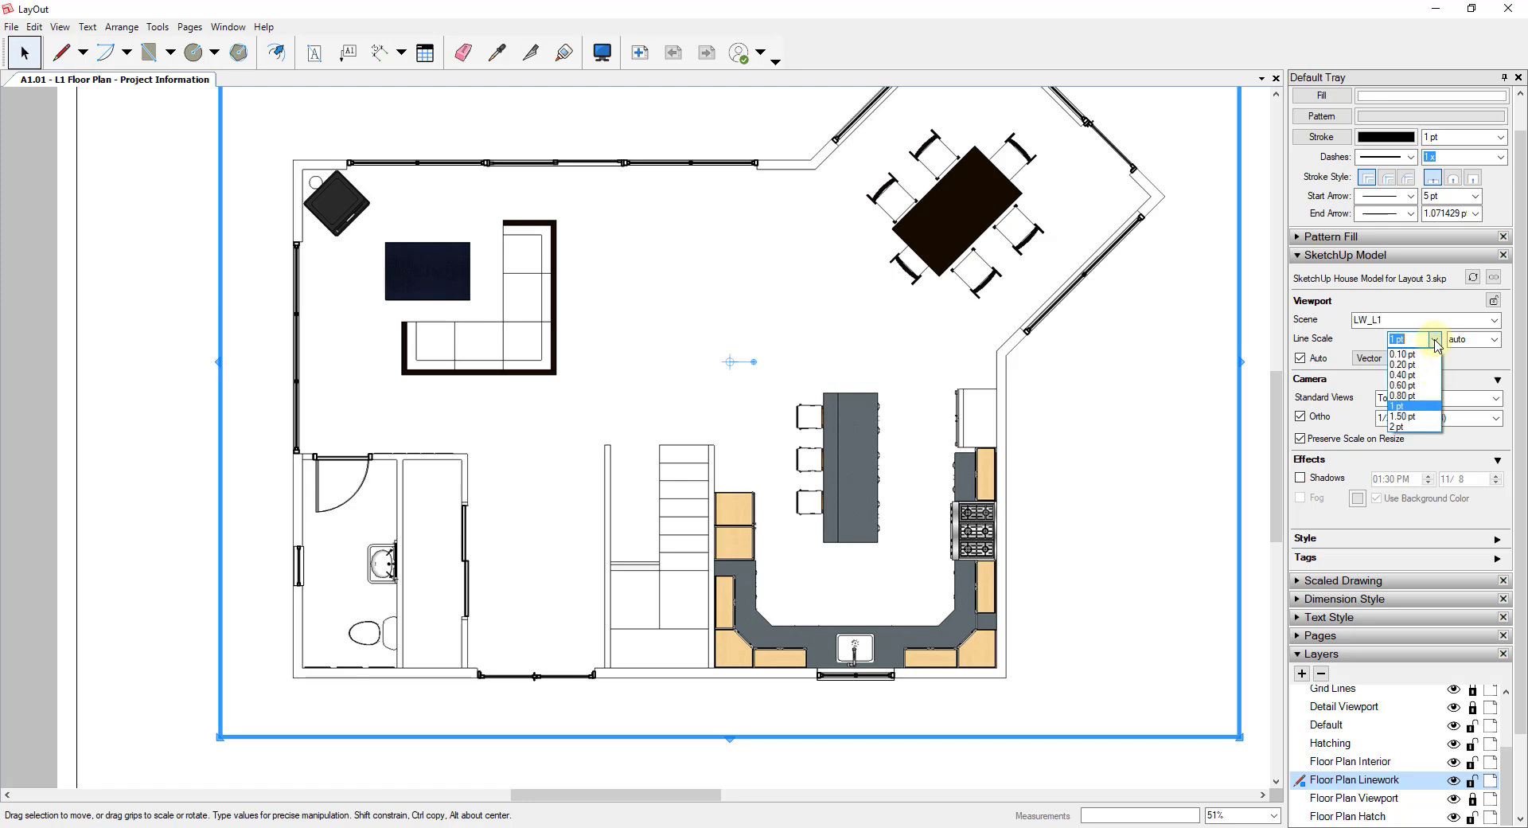
left_click(1414, 427)
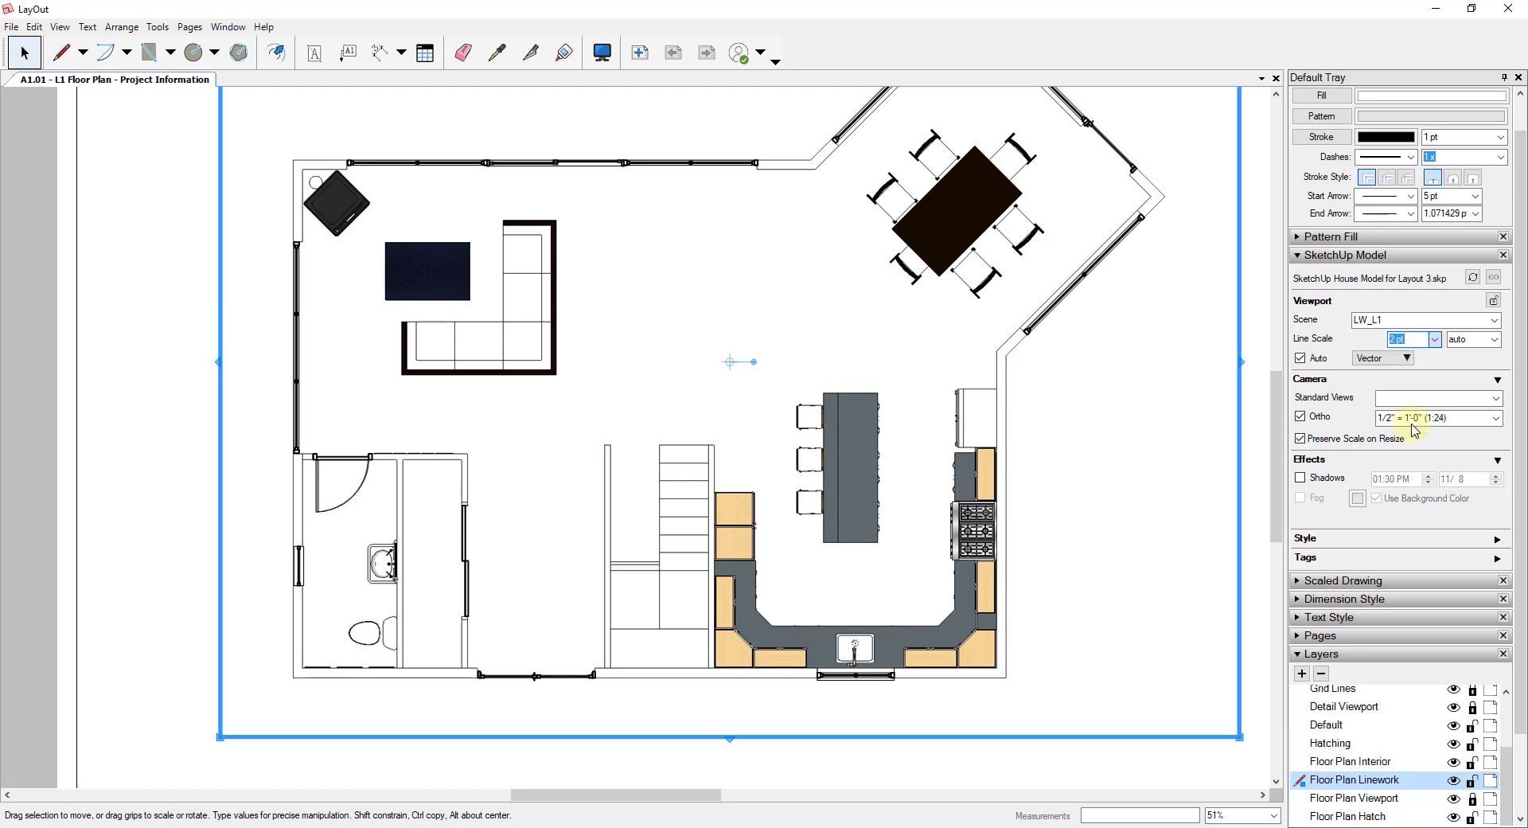
left_click(1435, 339)
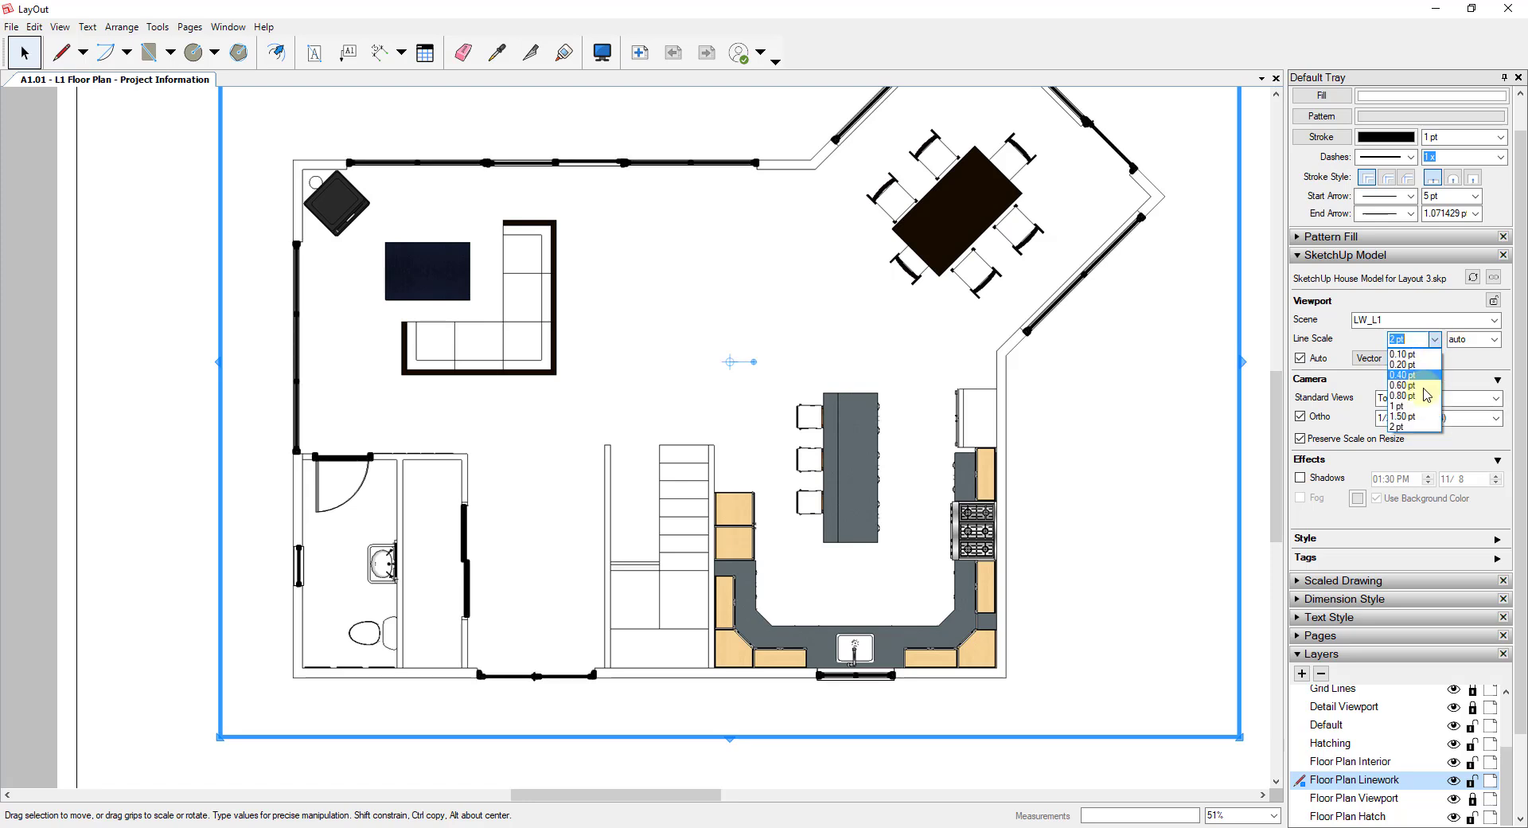
left_click(1414, 416)
left_click(1435, 340)
left_click(1405, 378)
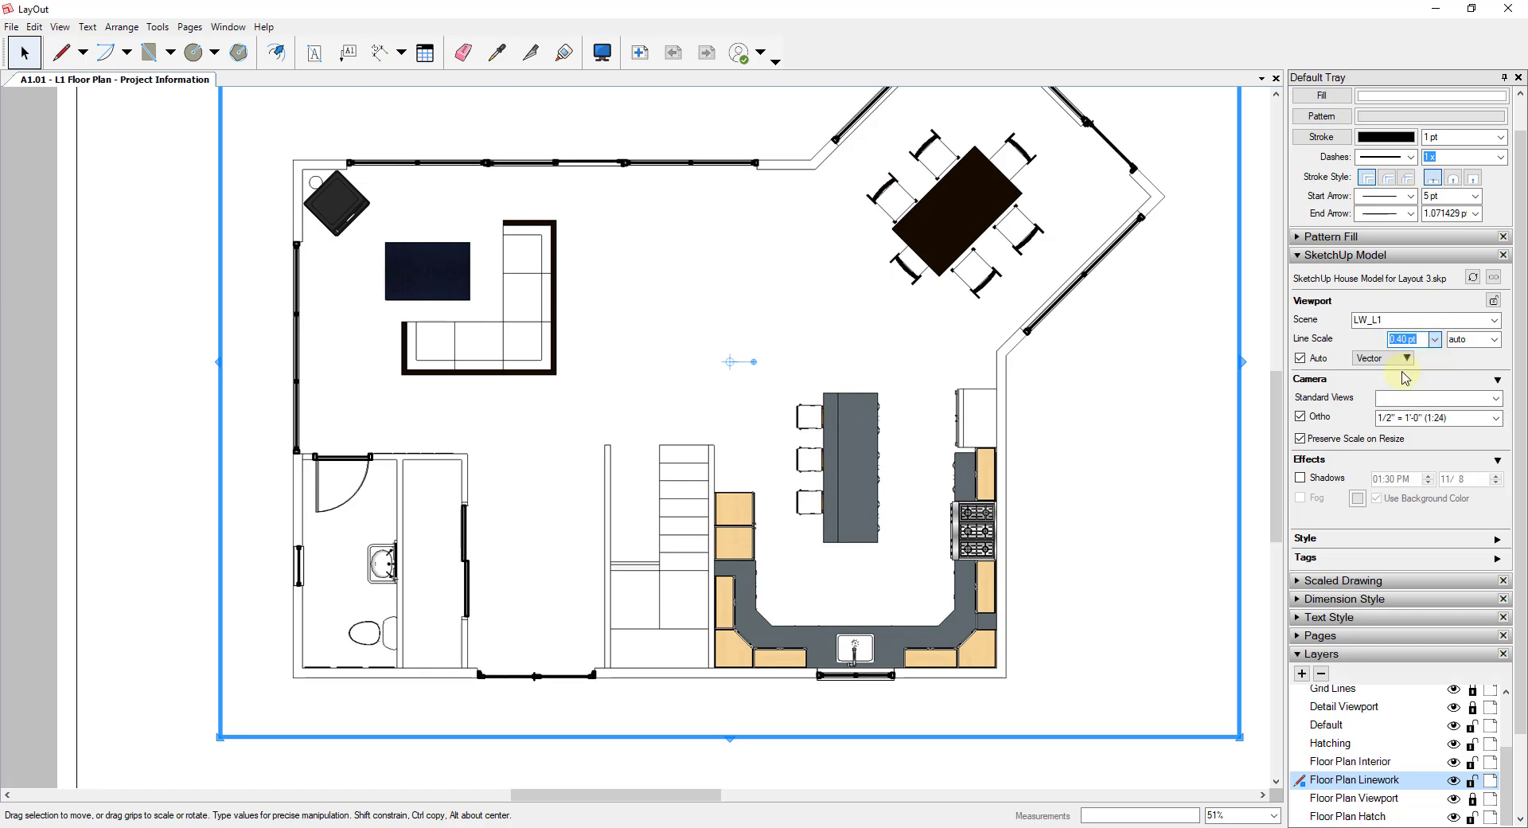
scroll(1058, 280, "up", 4)
scroll(1058, 280, "down", 1)
scroll(1058, 287, "up", 3)
scroll(1058, 294, "down", 5)
scroll(1014, 318, "down", 2)
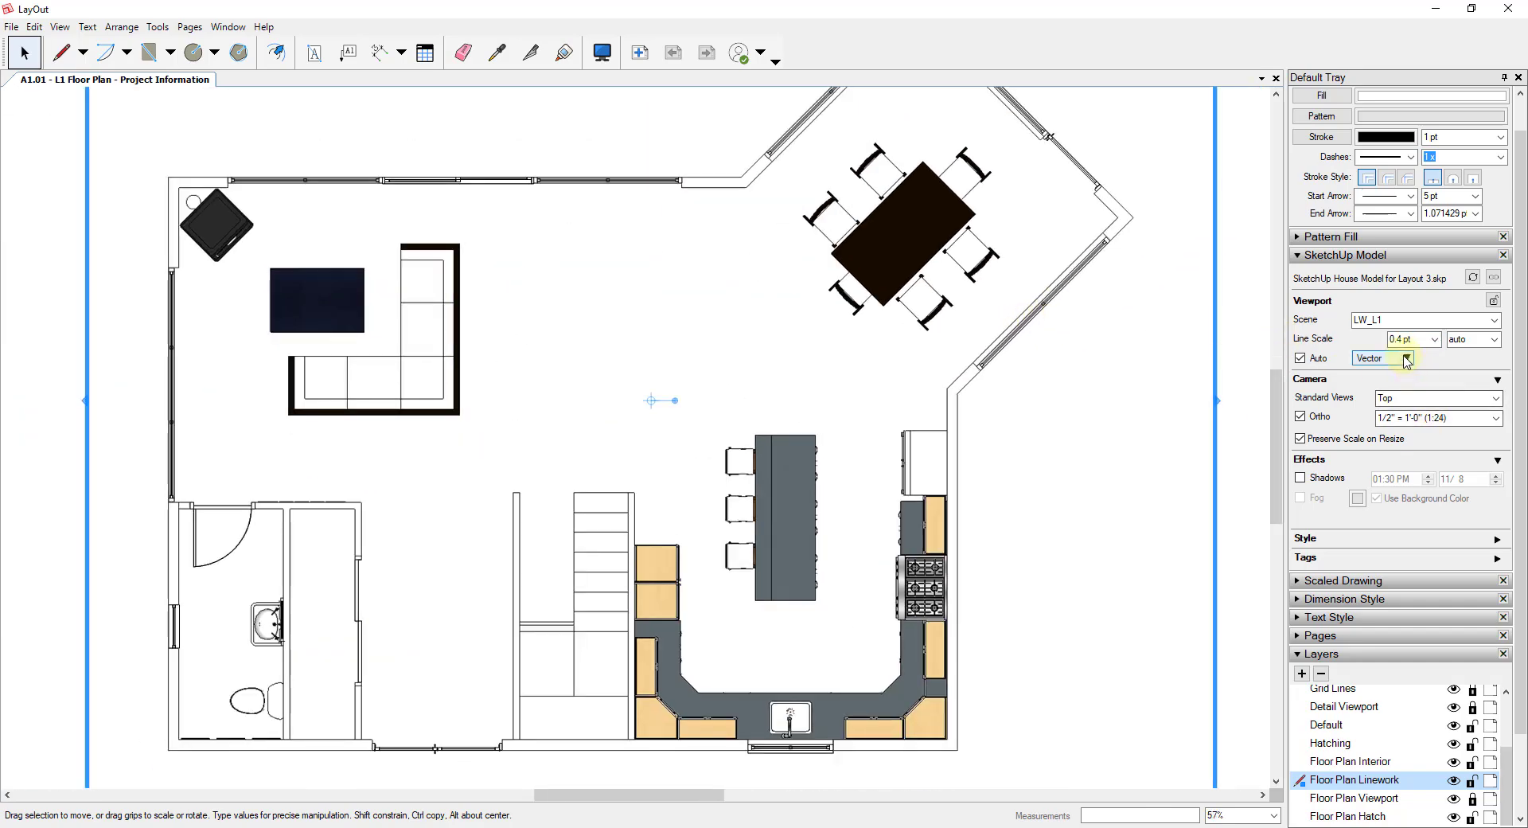
left_click(1435, 339)
left_click(1417, 411)
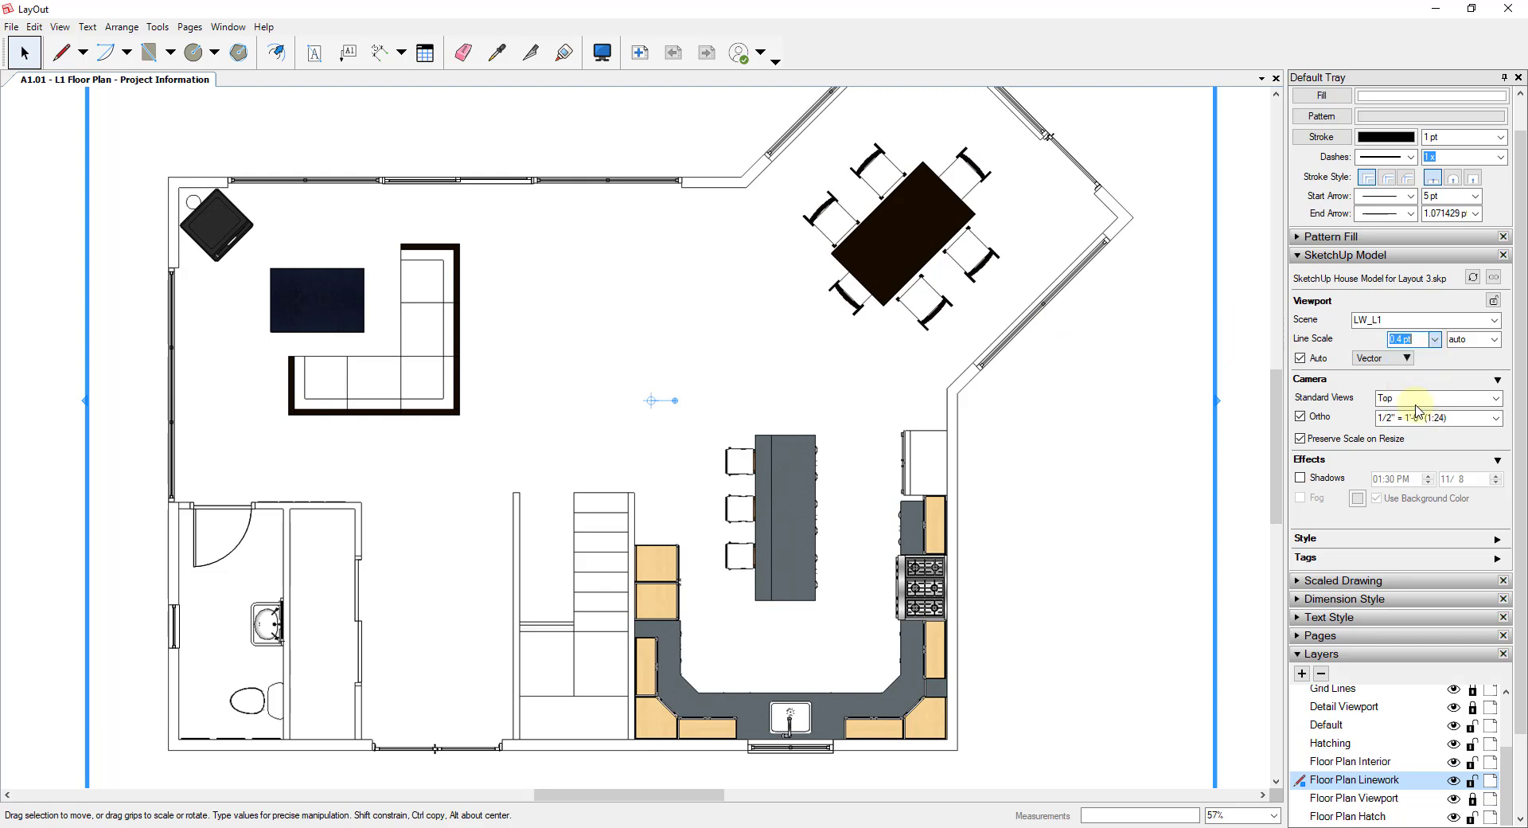
scroll(1027, 484, "down", 2)
scroll(1056, 348, "up", 1)
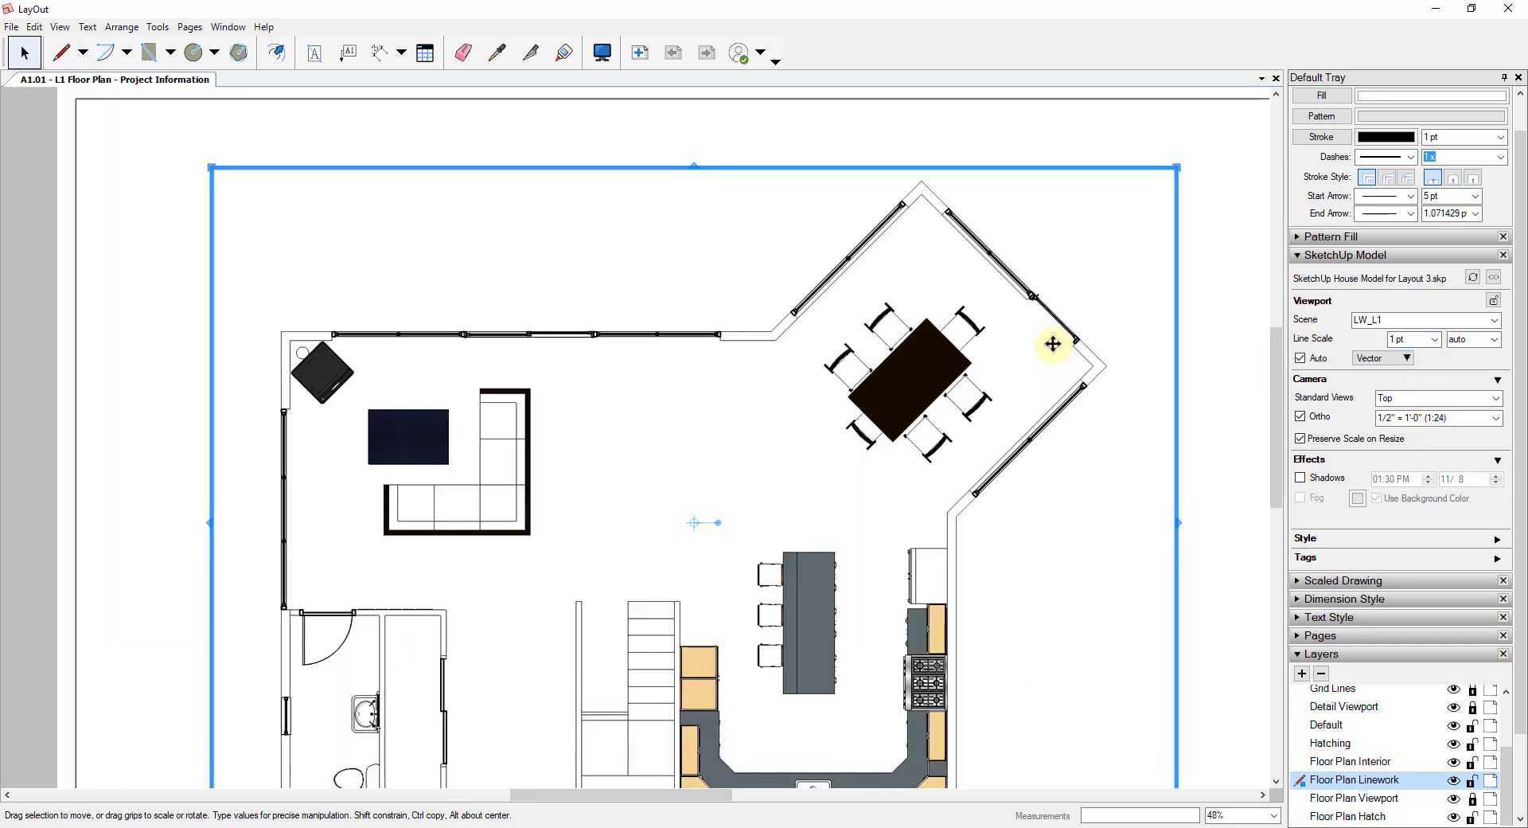
- Lock the Floor Plan Linework and Floor Plan Viewport layers
scroll(1052, 339, "down", 1)
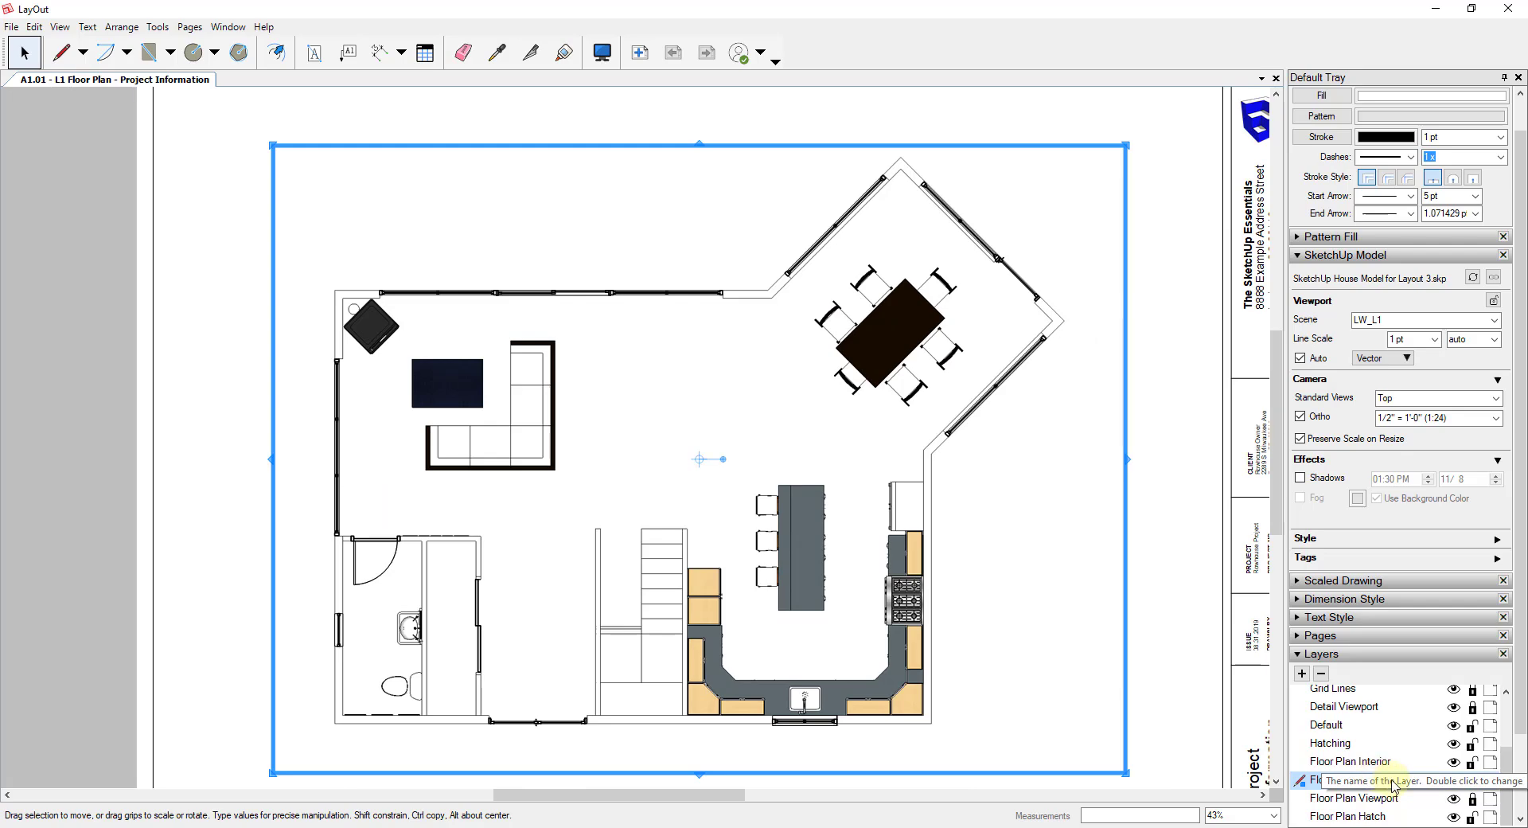
left_click(1473, 798)
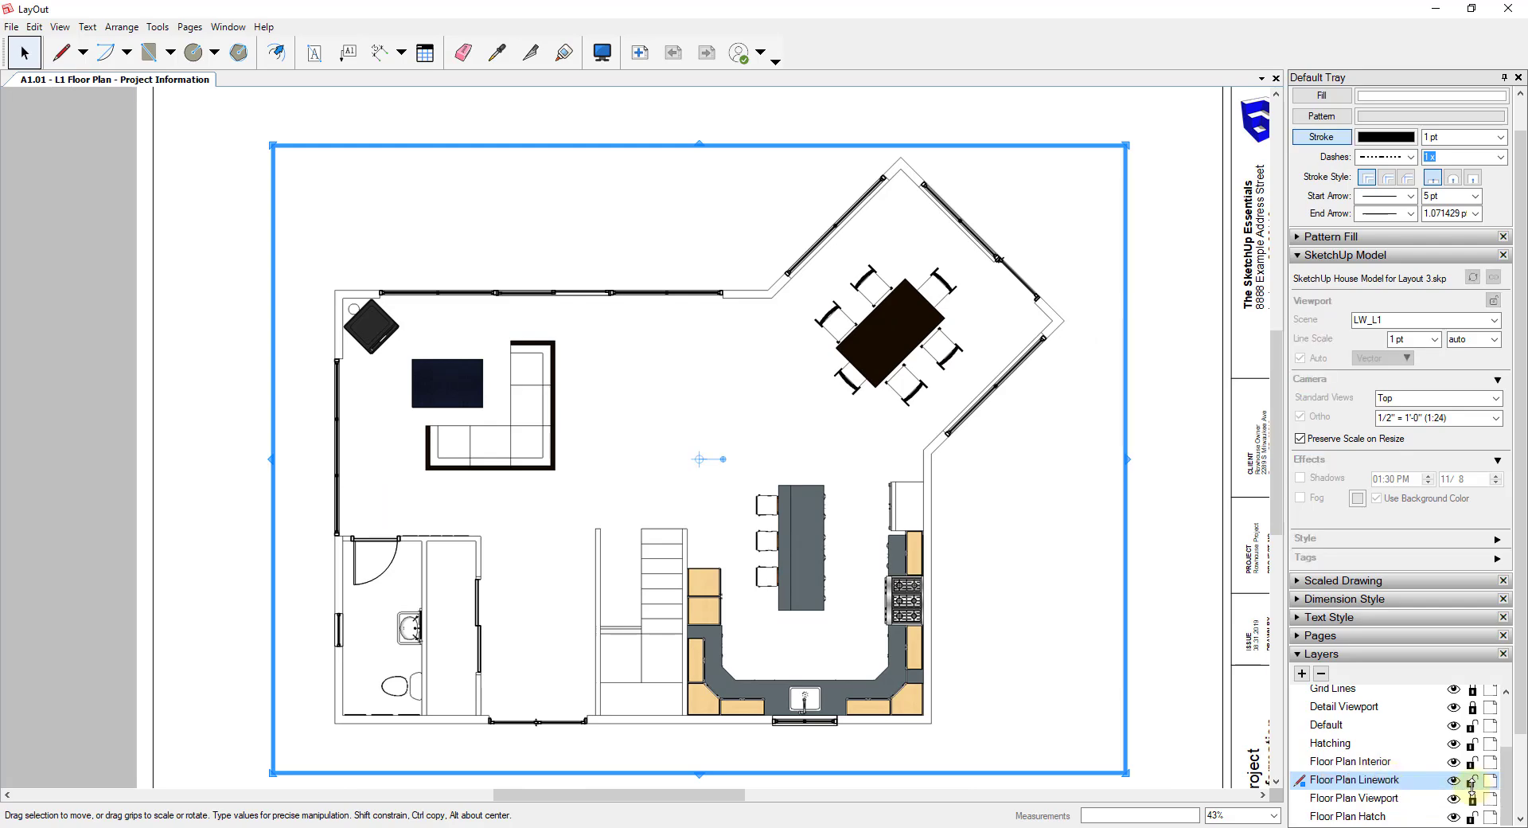
left_click(1472, 780)
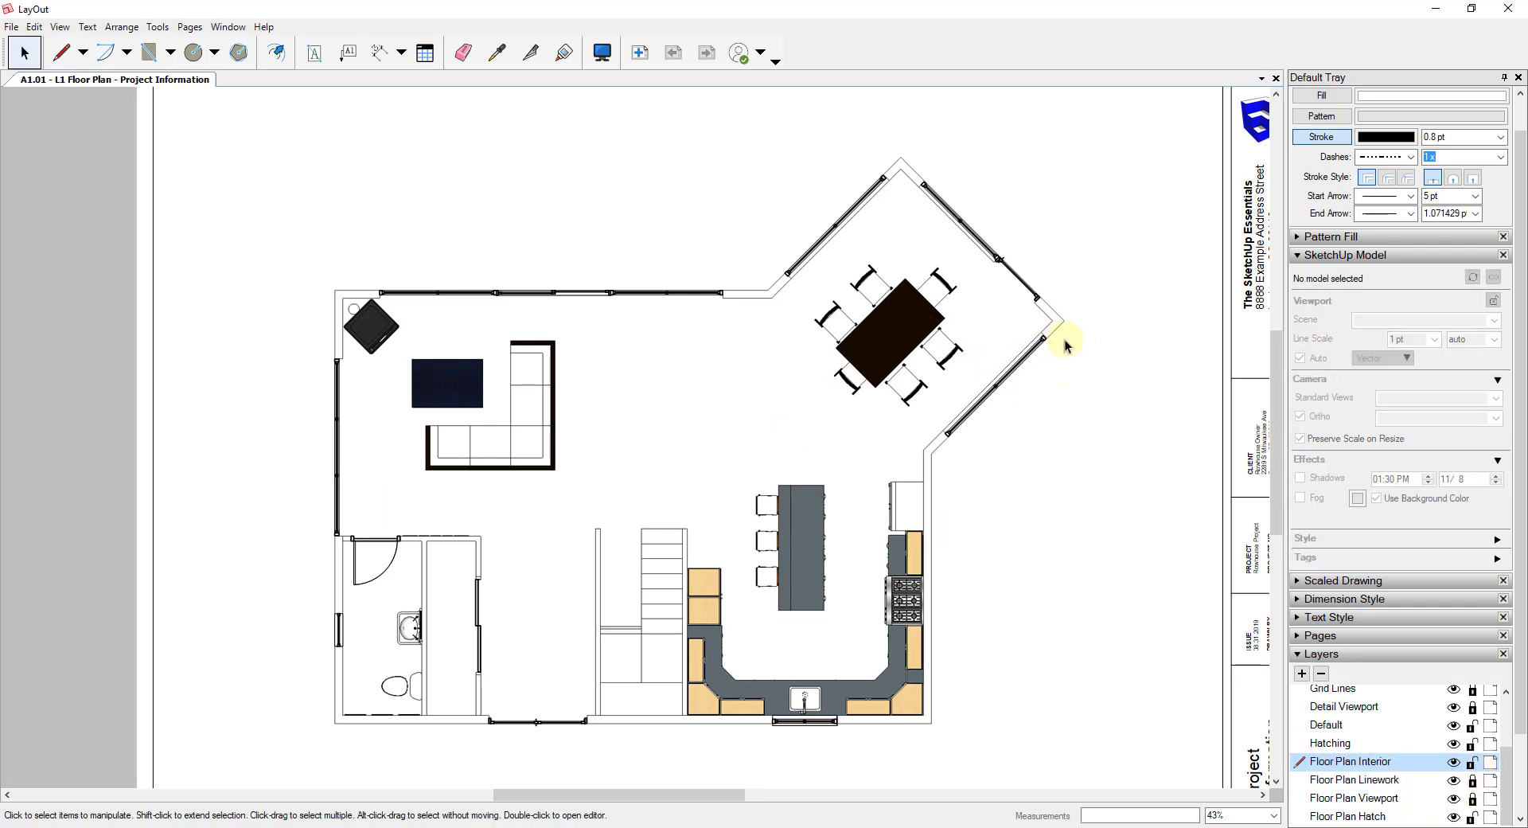
- Zoom around the plan to check the LW_L1 linework tracing the exterior walls and windows
scroll(1057, 344, "up", 5)
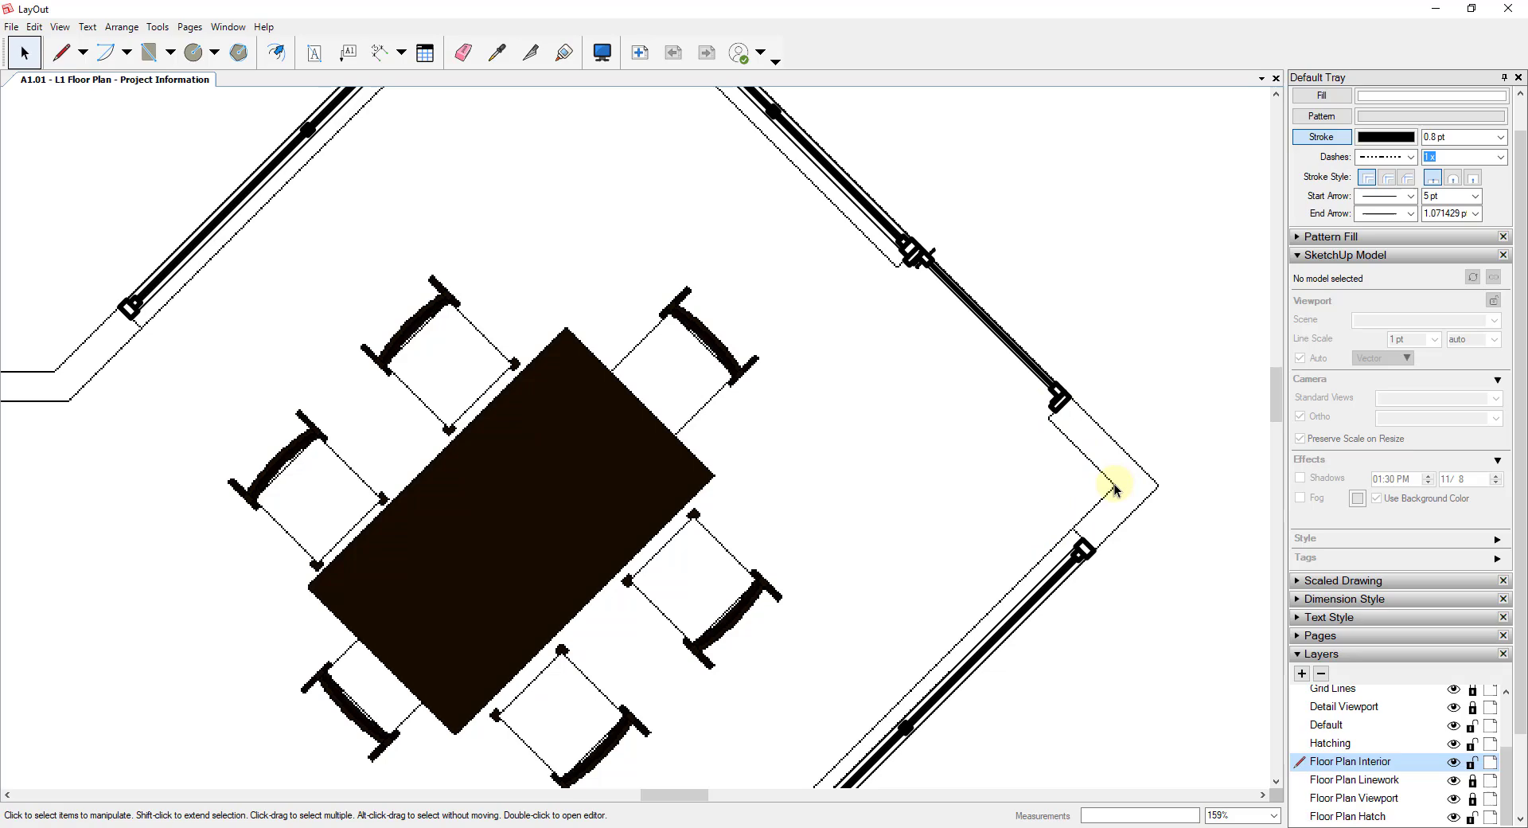
scroll(1127, 465, "down", 4)
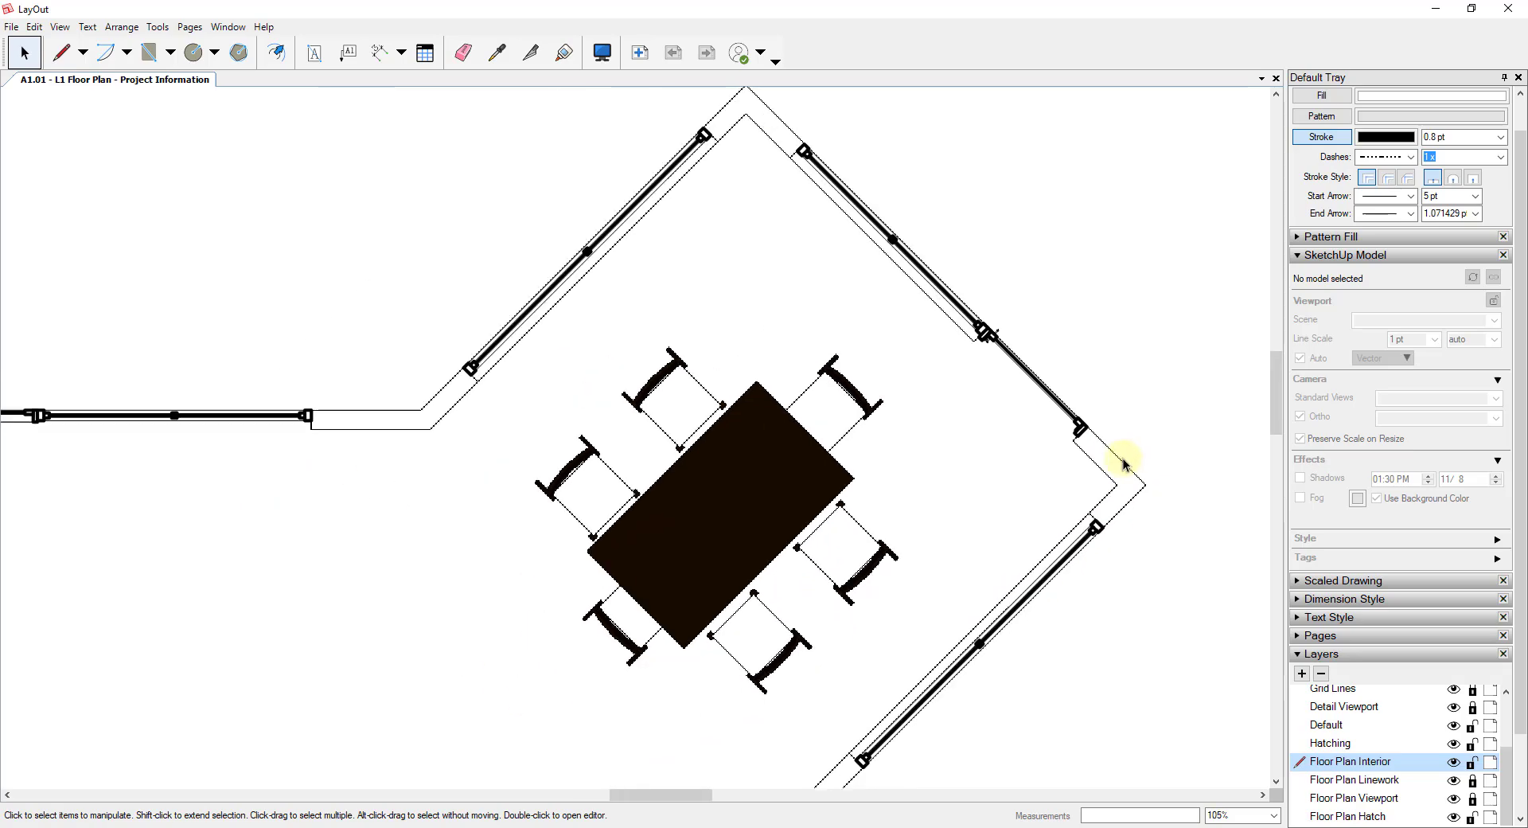
scroll(1135, 456, "down", 3)
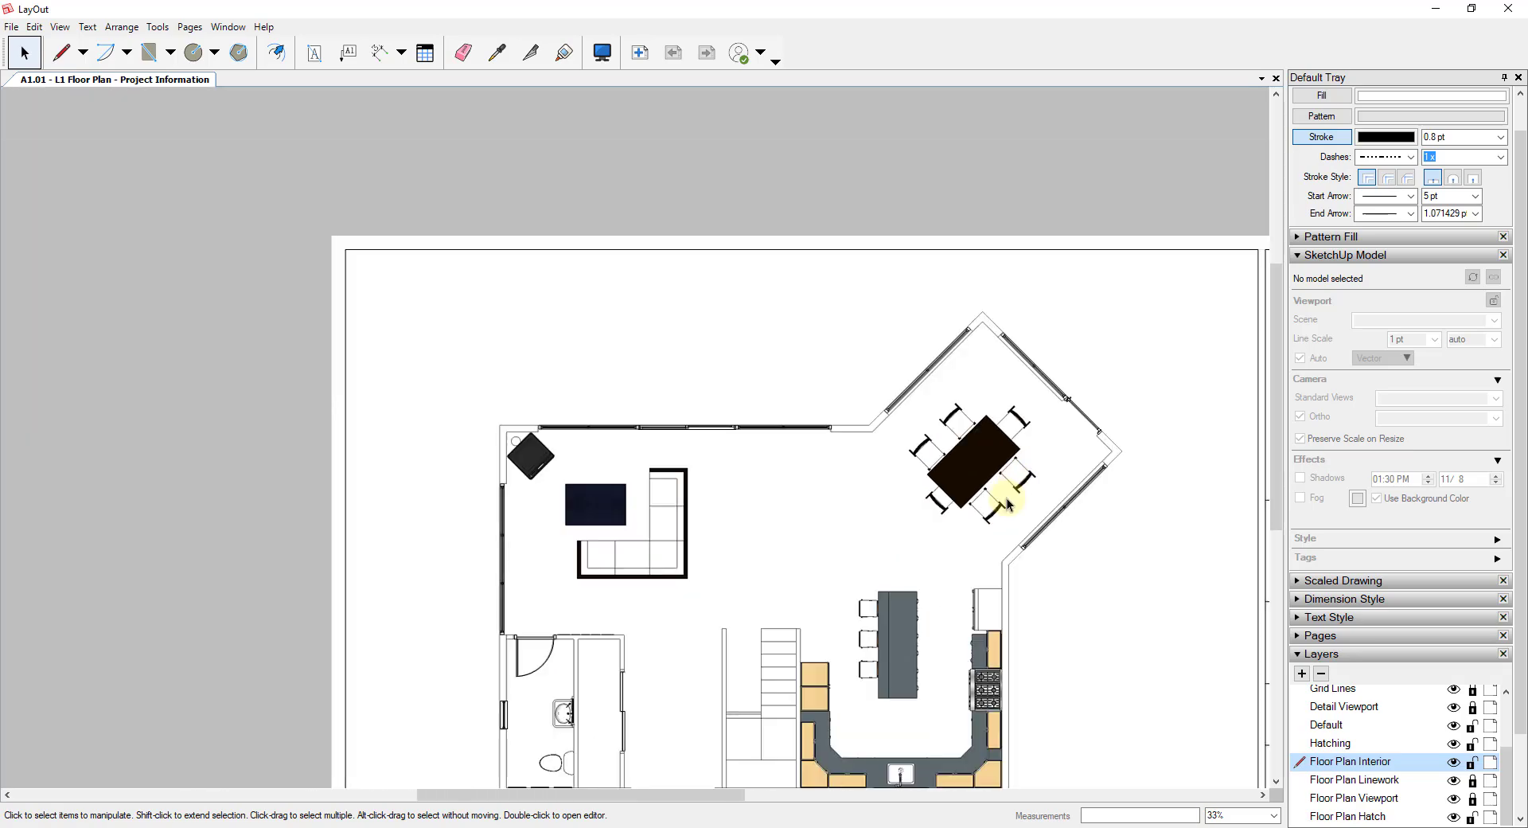
scroll(958, 669, "up", 2)
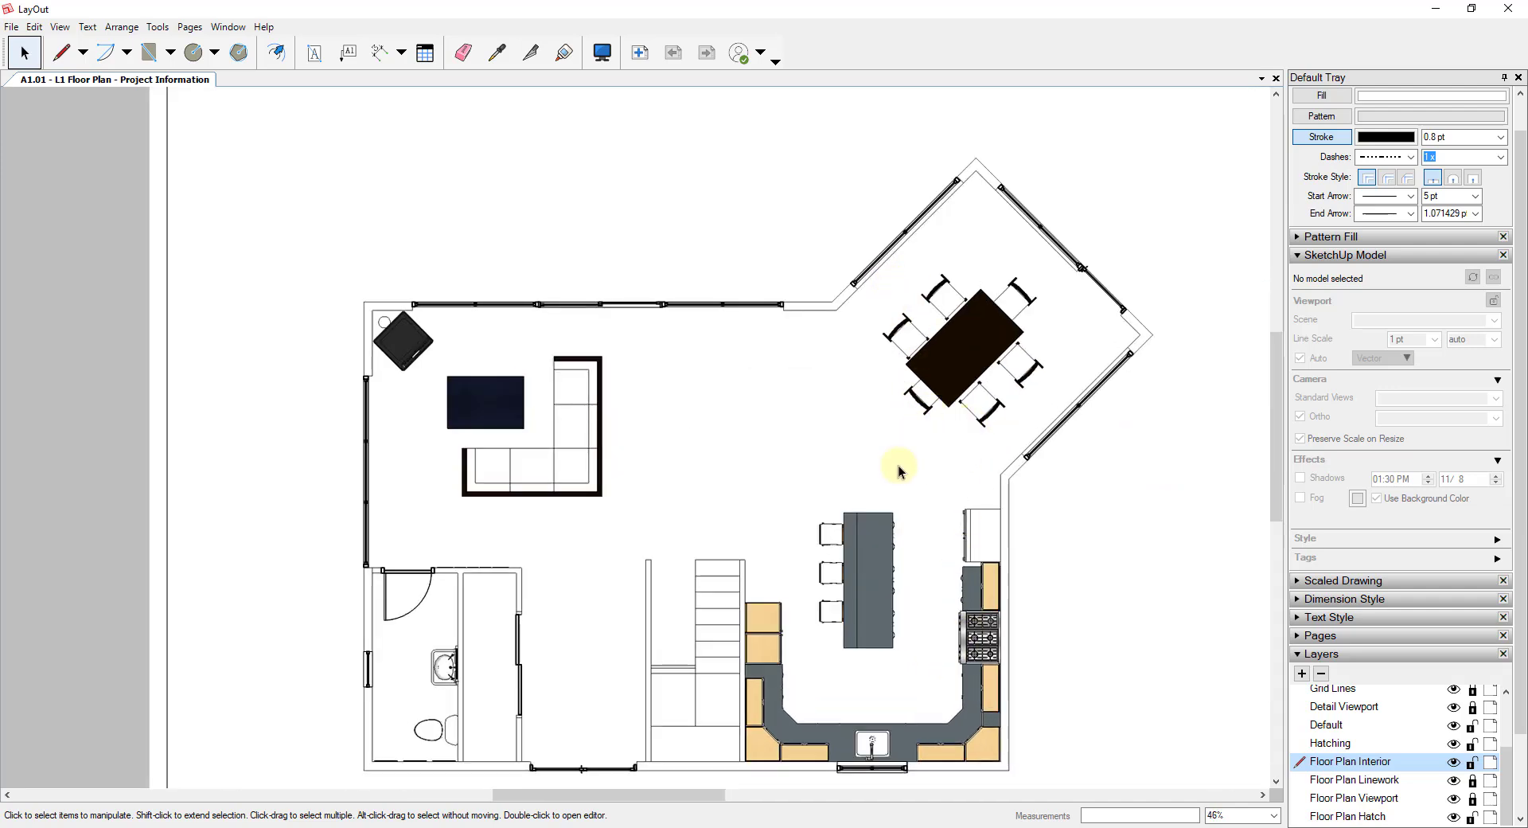
scroll(852, 284, "up", 5)
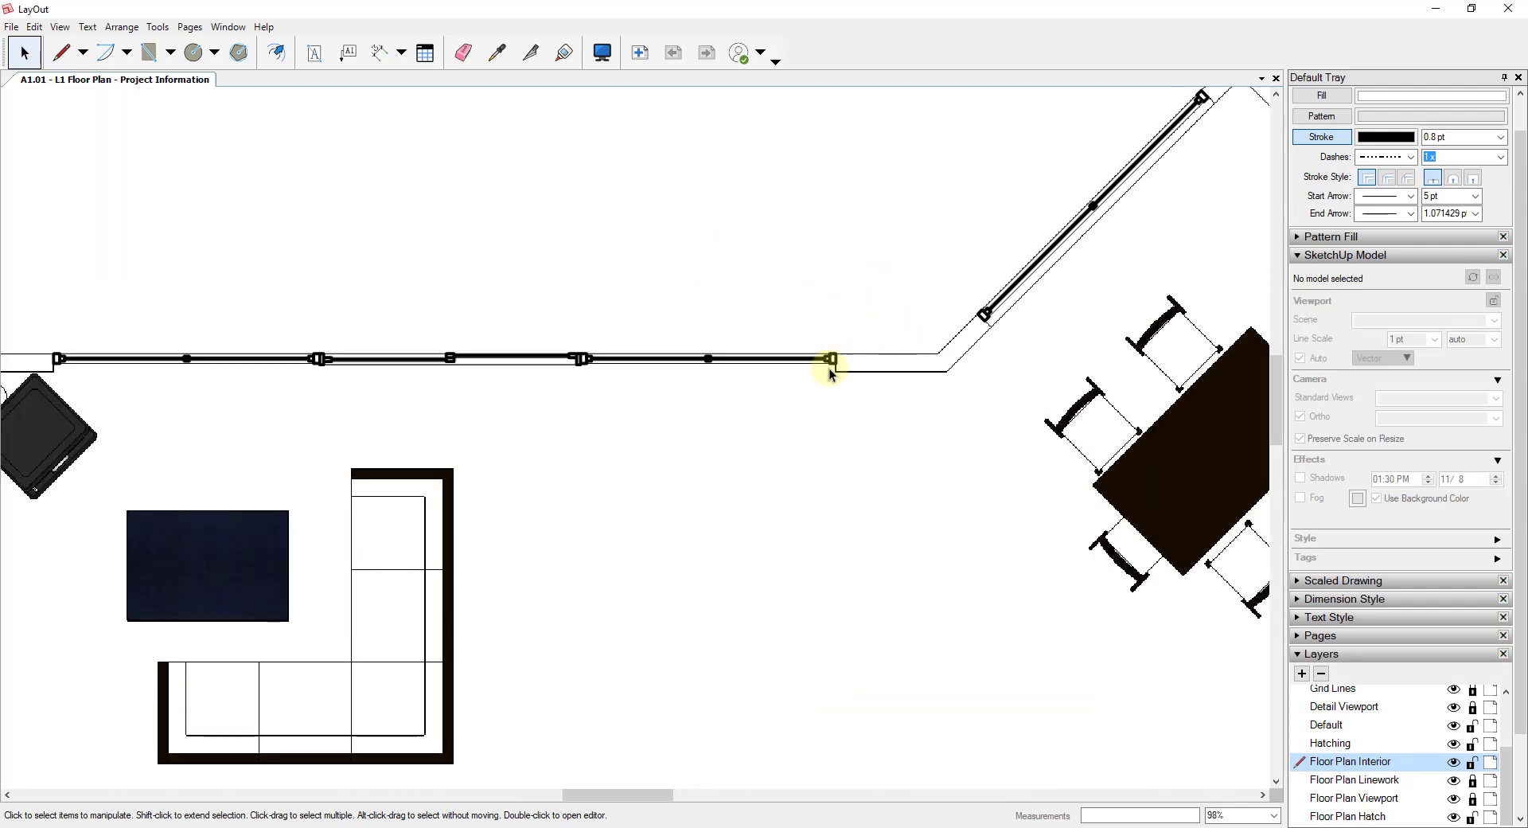
scroll(796, 330, "down", 1)
scroll(412, 354, "up", 3)
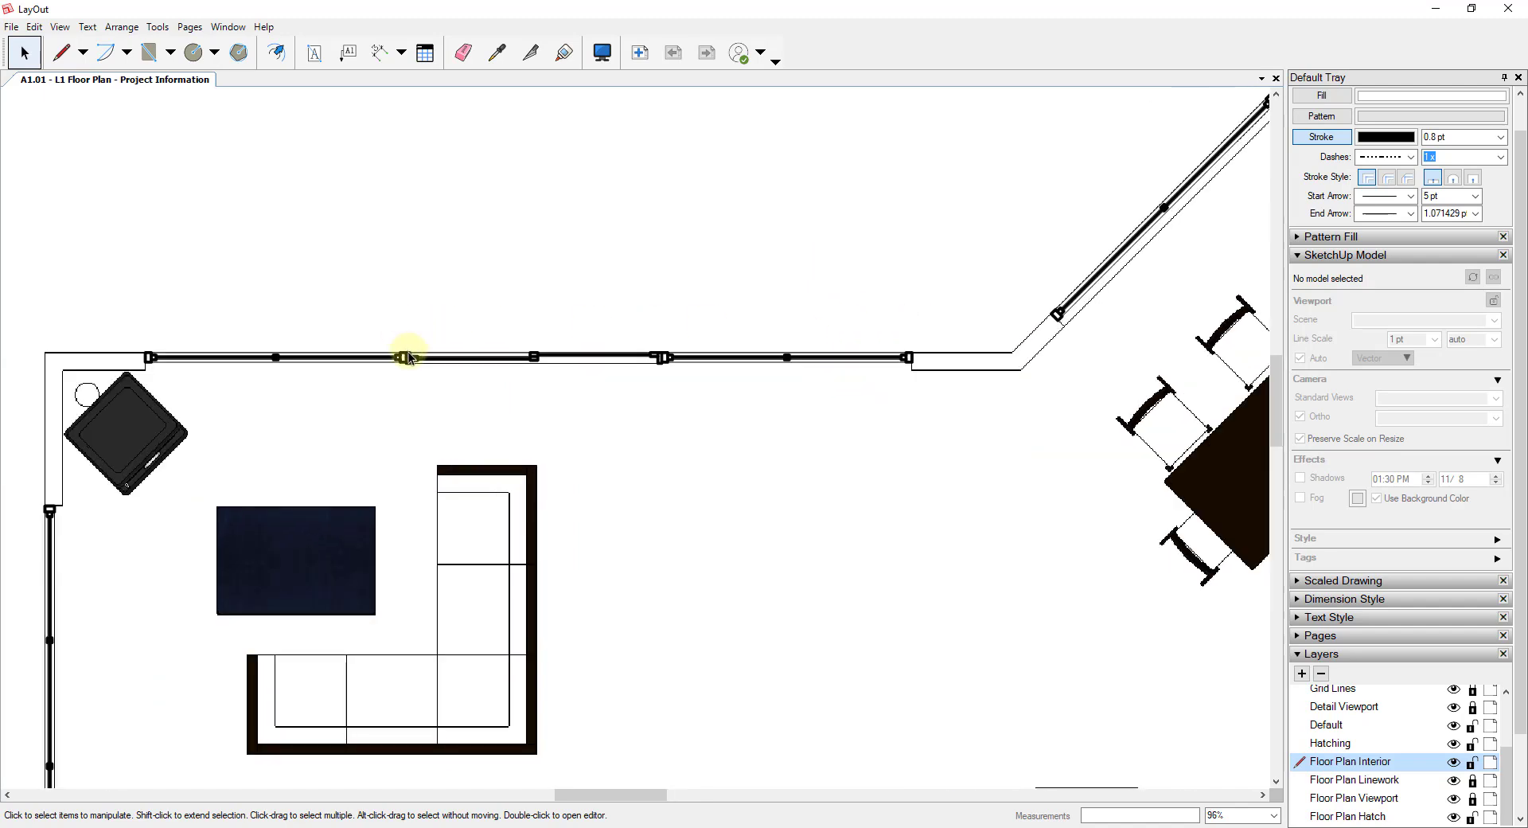